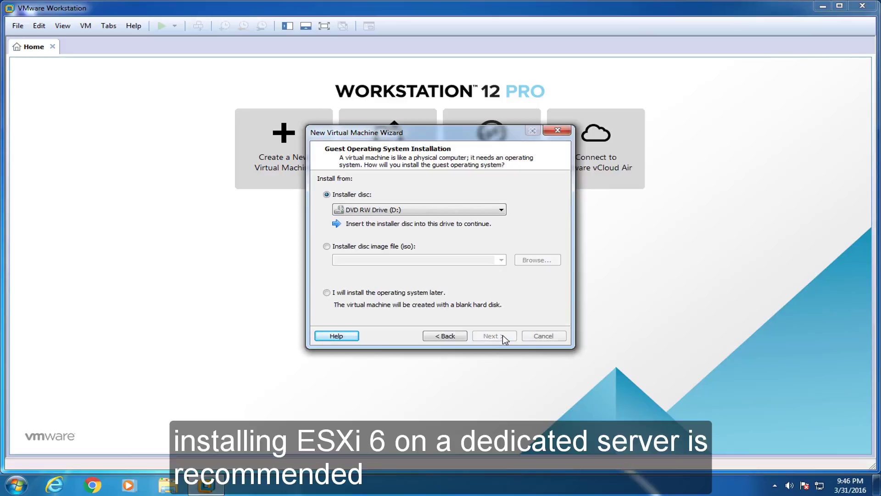
# Choose to install from the ESXi custom ISO disc image file.
pyautogui.click(326, 247)
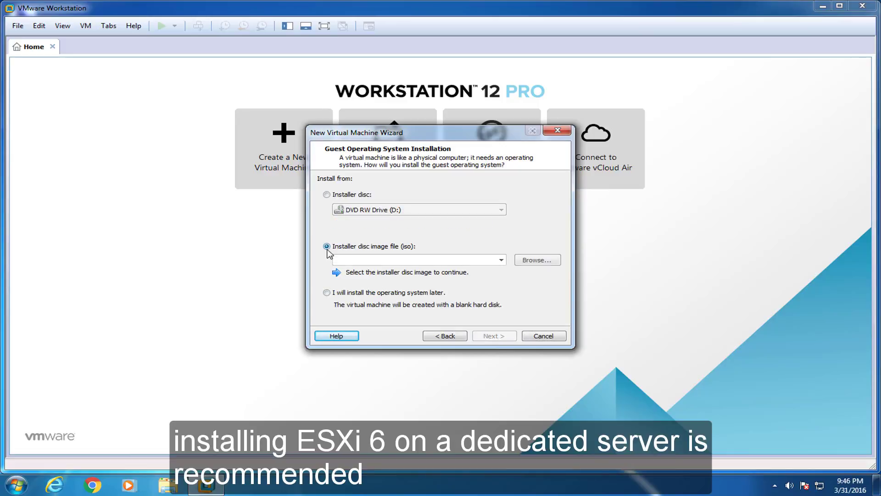
pyautogui.click(532, 261)
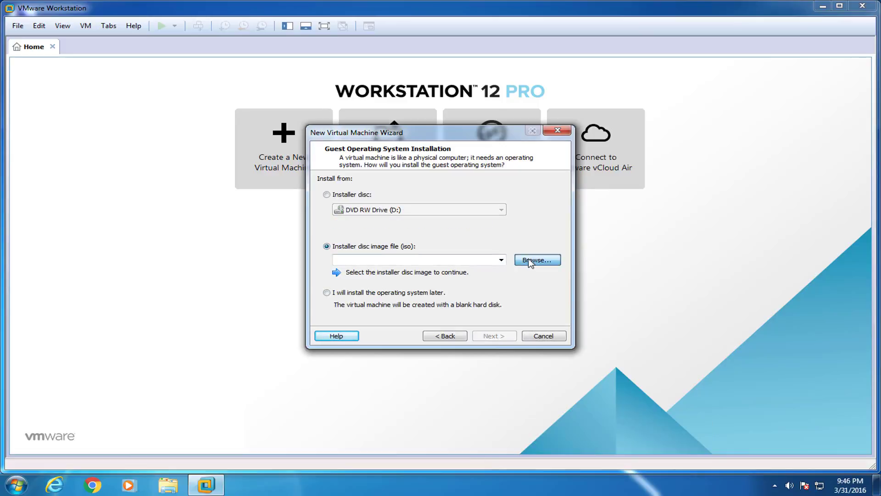
pyautogui.click(454, 217)
pyautogui.moveTo(459, 150); pyautogui.dragTo(327, 98)
pyautogui.click(639, 367)
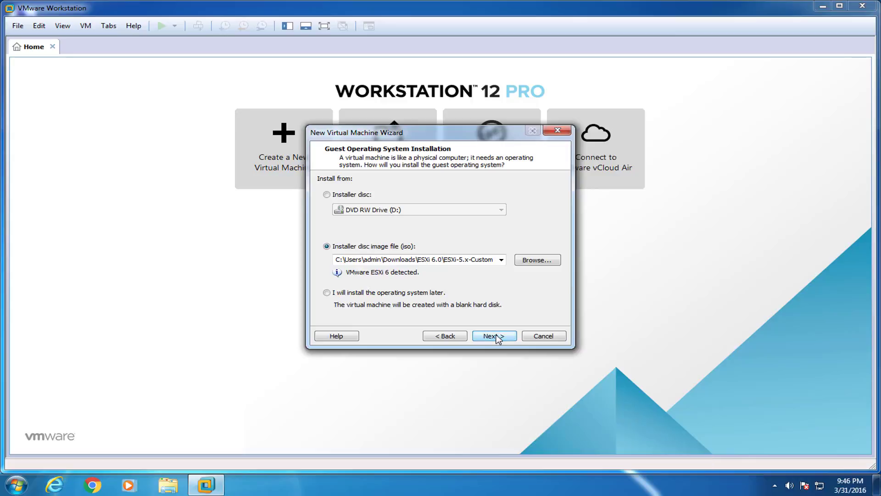
# Keep the default VM name and set a 100 GB disk stored as a single file.
pyautogui.click(494, 336)
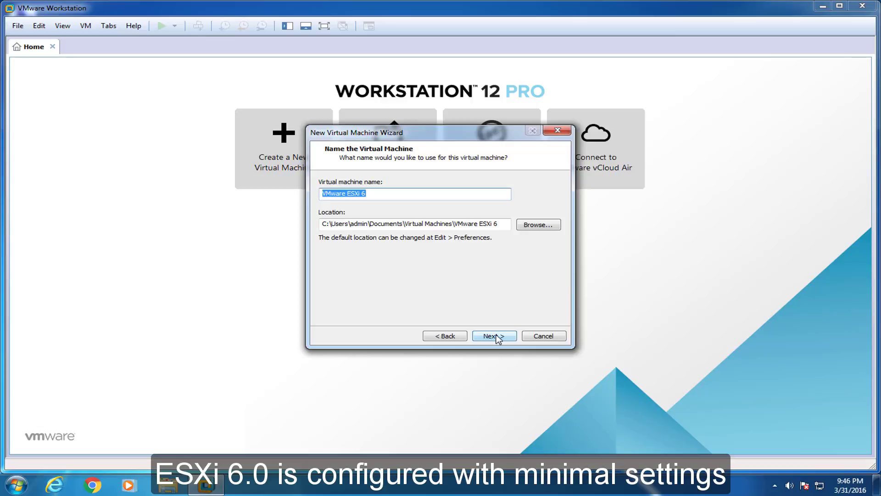
pyautogui.click(496, 336)
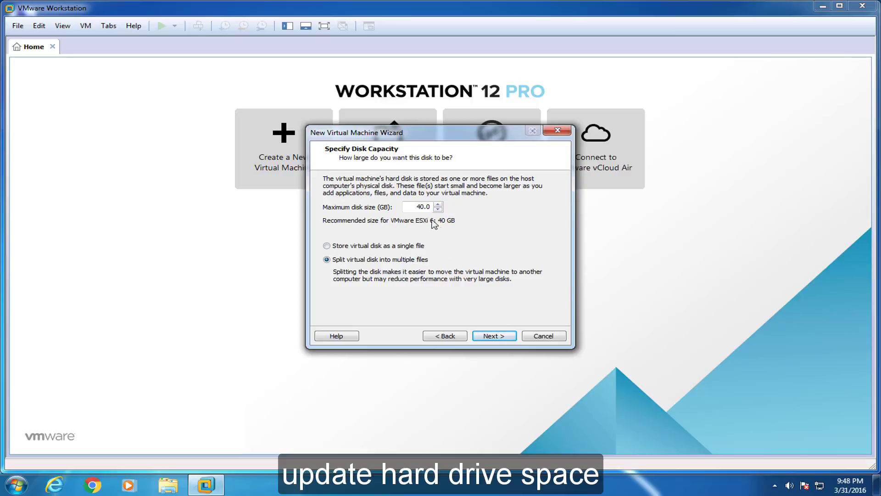
pyautogui.doubleClick(419, 207)
pyautogui.write('100')
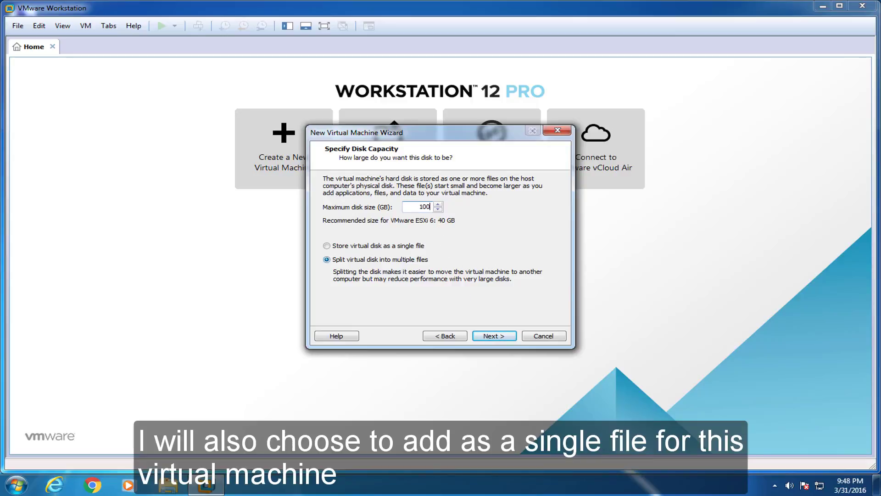
pyautogui.click(352, 247)
pyautogui.click(502, 338)
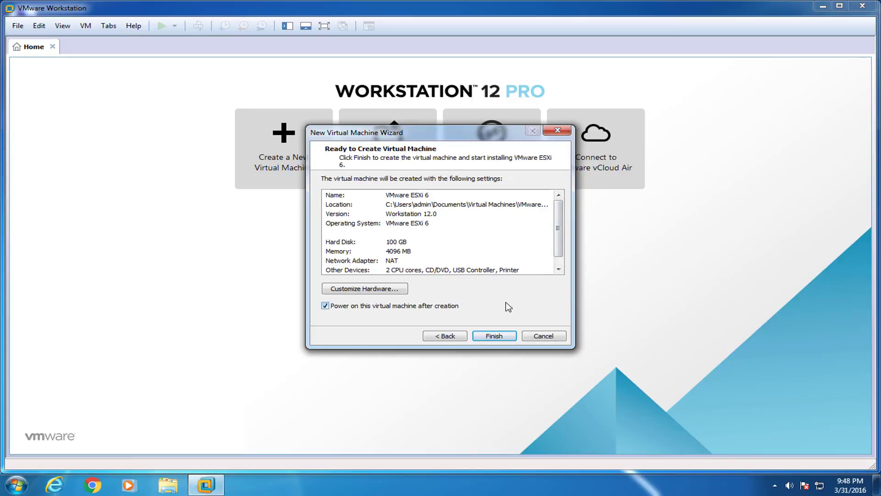
# Create and power on the ESXi 6 VM, accepting the VT-x/EPT and removable-device prompts, then maximize Workstation.
pyautogui.click(494, 337)
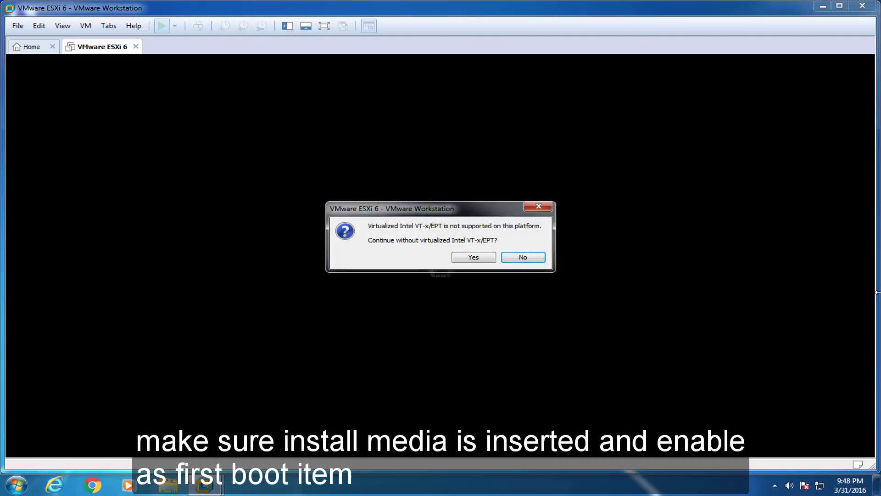
pyautogui.click(472, 257)
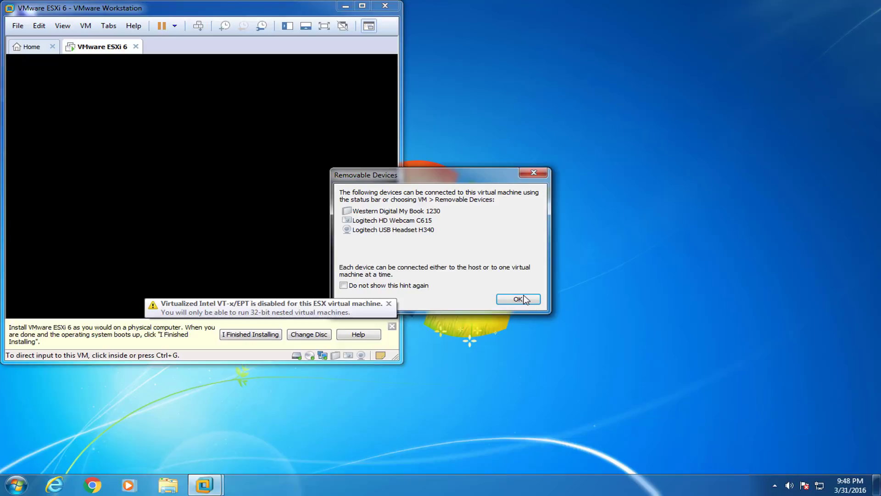
pyautogui.click(516, 299)
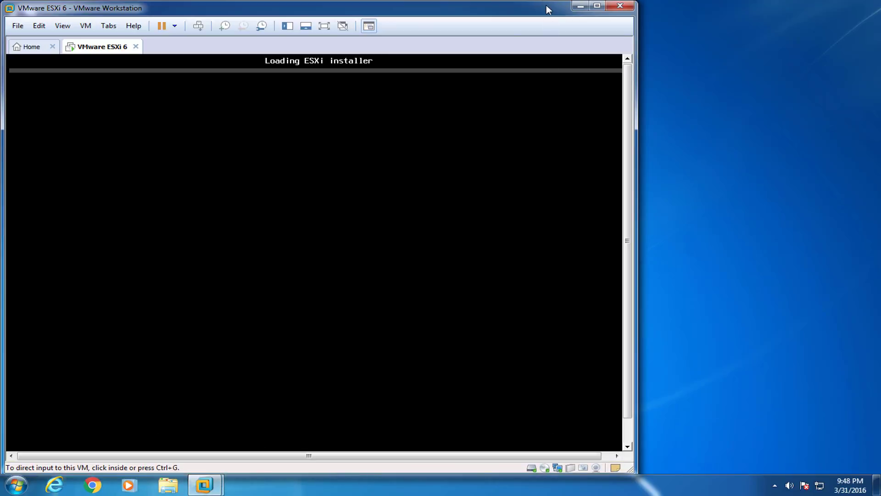
pyautogui.moveTo(546, 6); pyautogui.dragTo(673, 4)
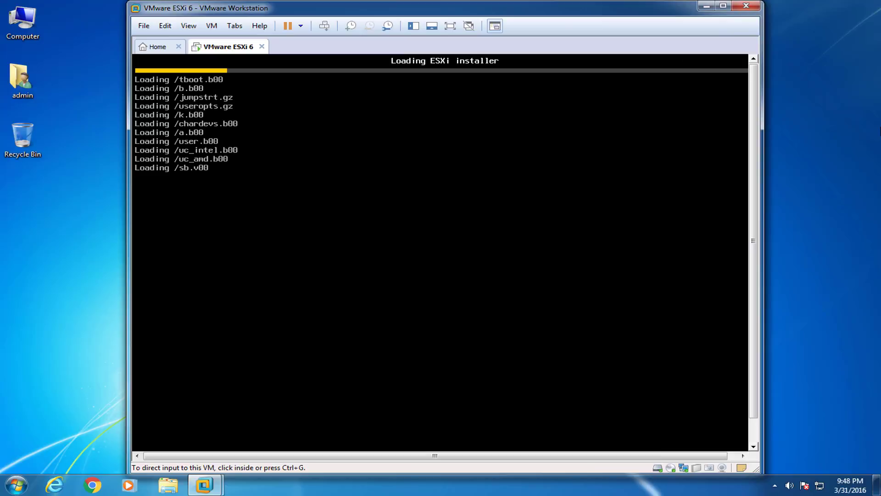
pyautogui.click(724, 6)
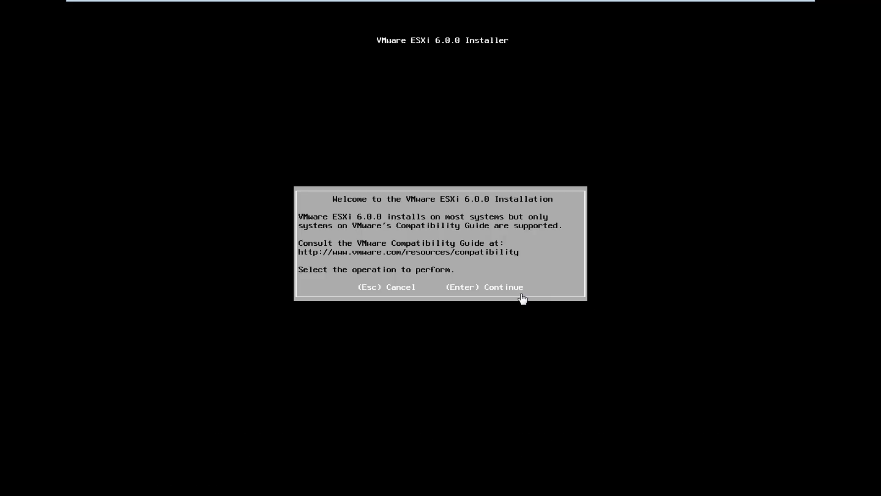
# Accept the ESXi EULA, pick the 100 GB virtual disk and keep the US Default keyboard.
pyautogui.press('Return')
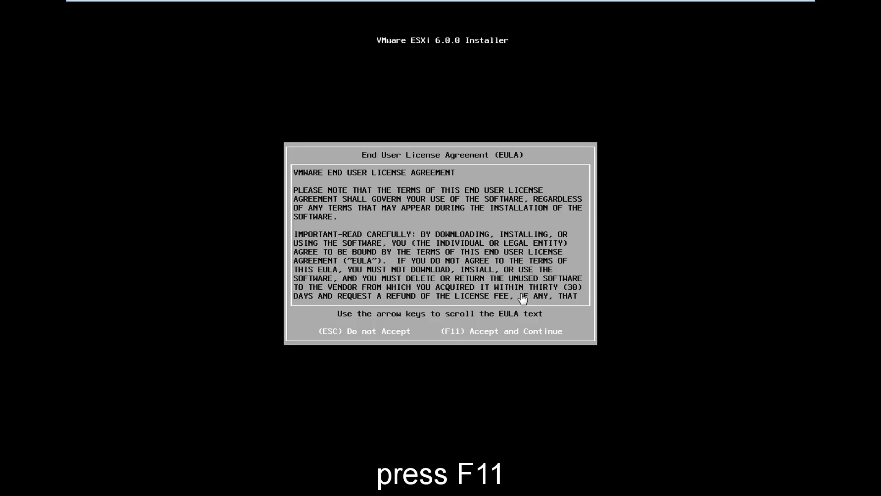
pyautogui.press('F11')
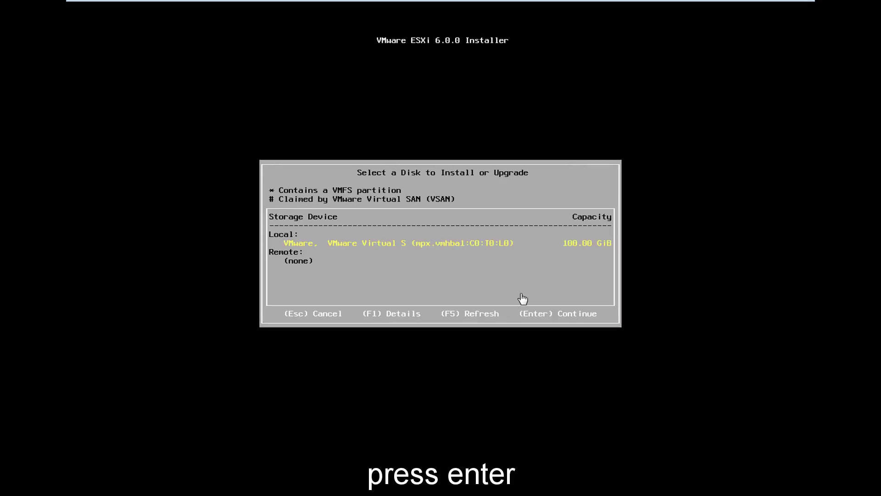
pyautogui.press('Return')
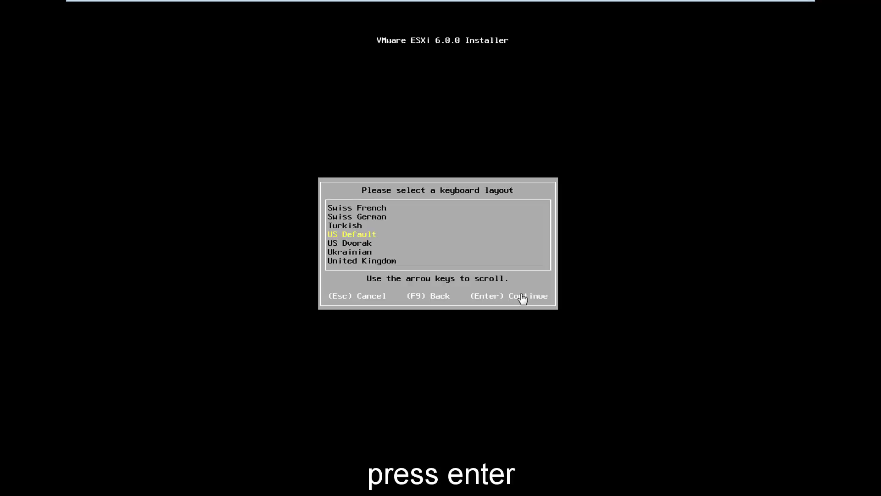
pyautogui.press('Return')
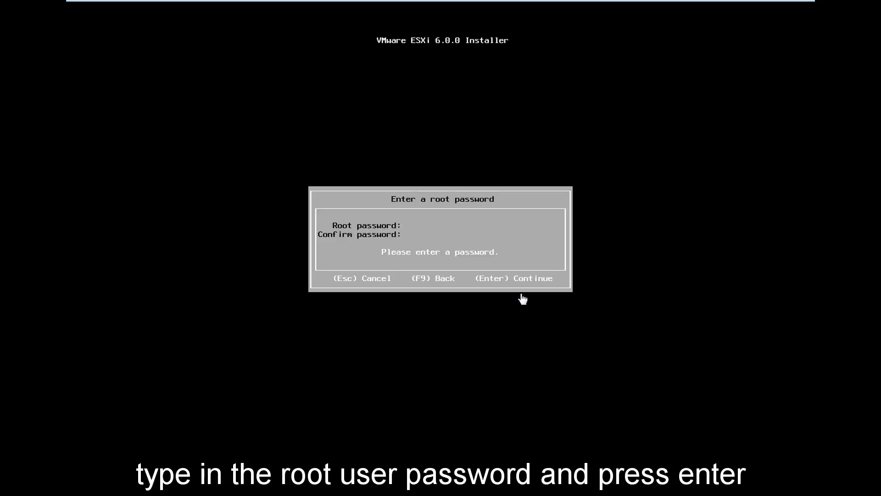
# Set and confirm the root password, install ESXi 6.0.0, then reboot the server.
pyautogui.write('**********')
pyautogui.press('Tab')
pyautogui.write('**********')
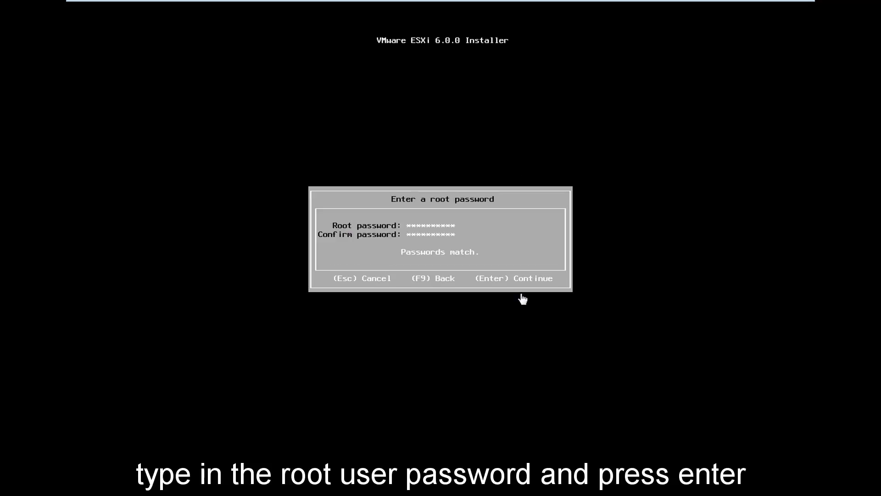
pyautogui.press('Return')
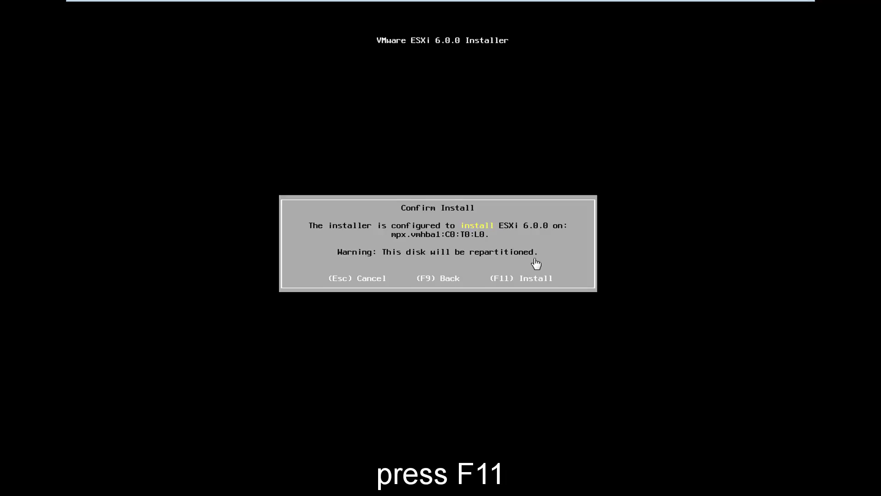
pyautogui.press('F11')
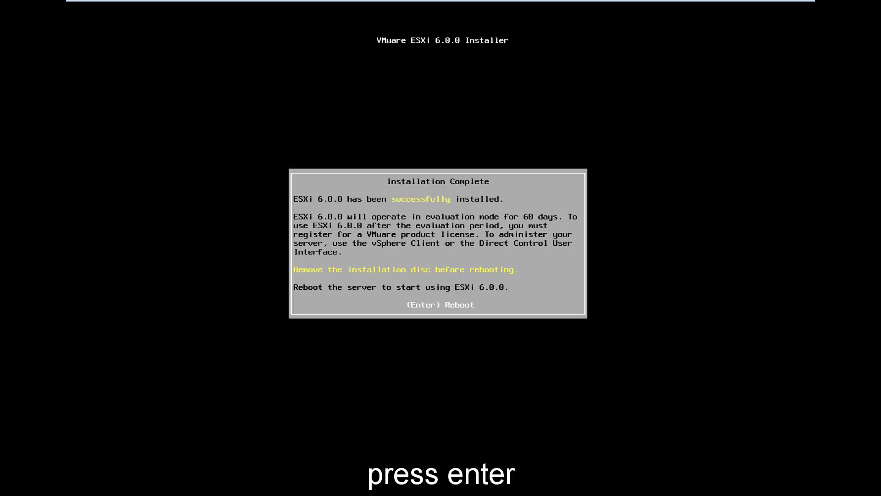
pyautogui.press('Return')
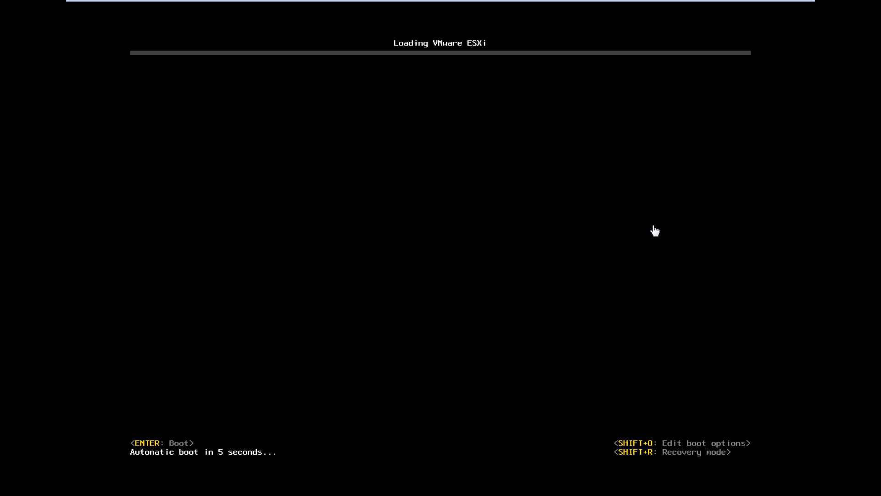
# Boot ESXi and log in at the F2 customization prompt as root with the root password.
pyautogui.press('Return')
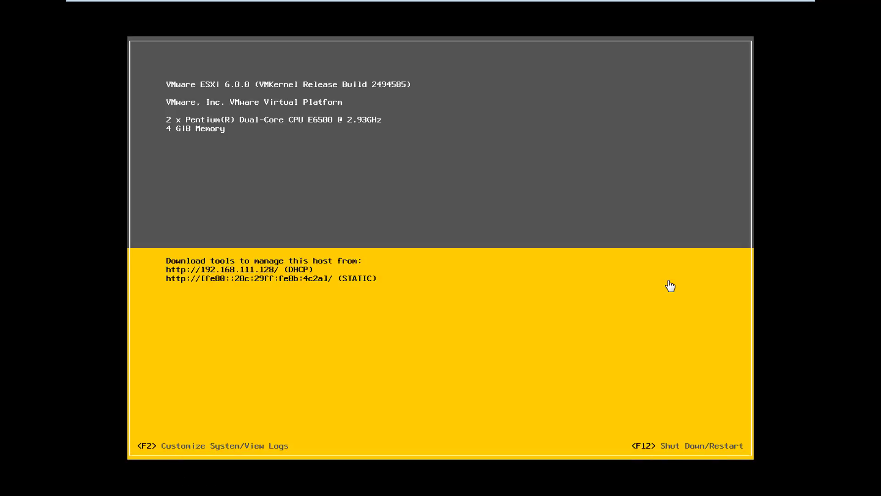
pyautogui.press('F2')
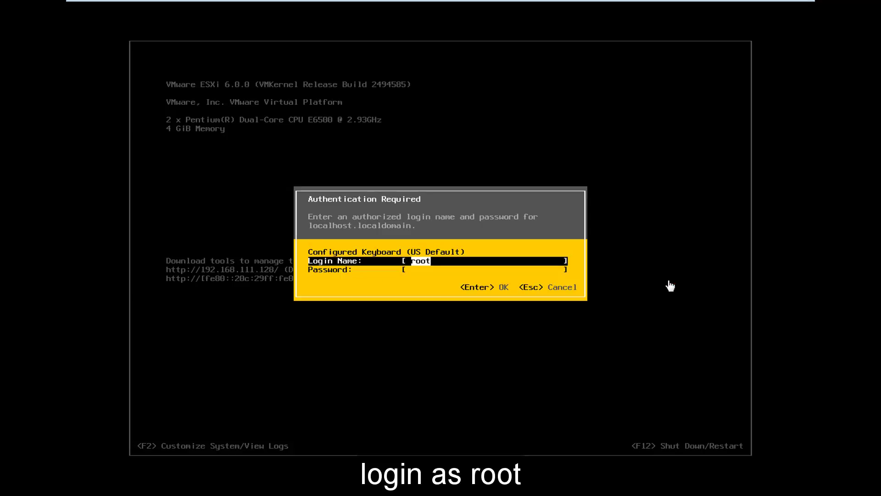
pyautogui.press('Tab')
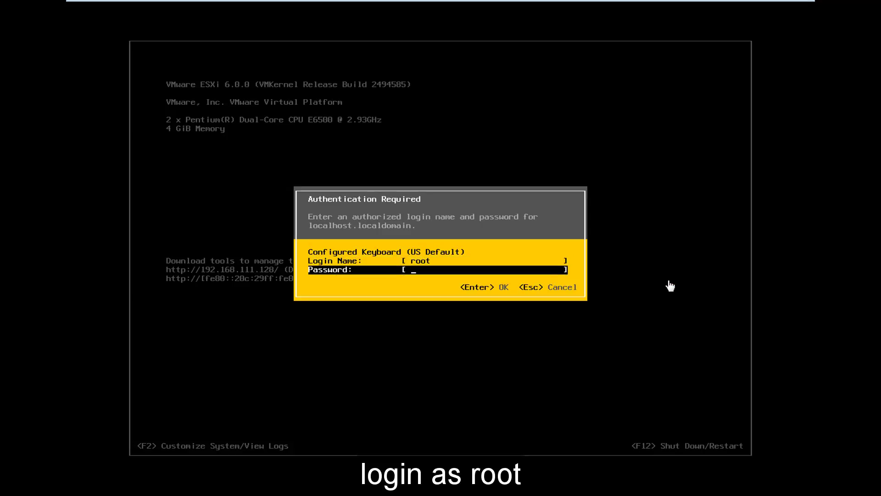
pyautogui.write('**********')
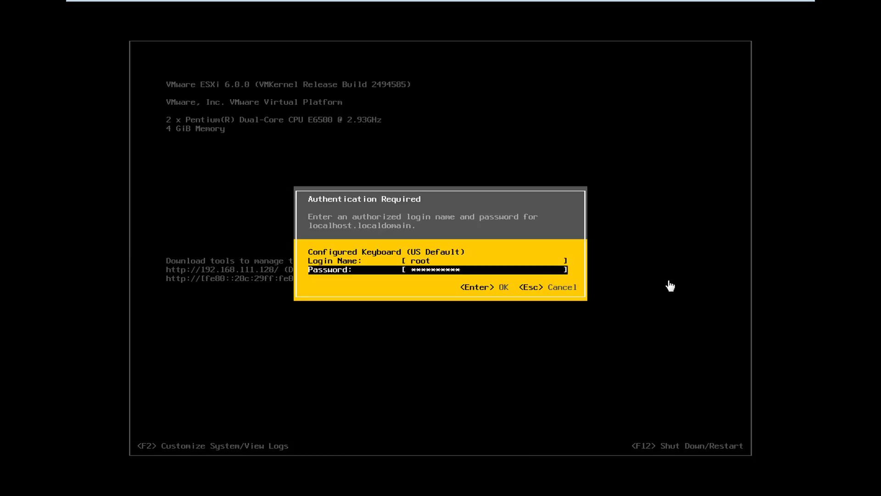
pyautogui.press('Return')
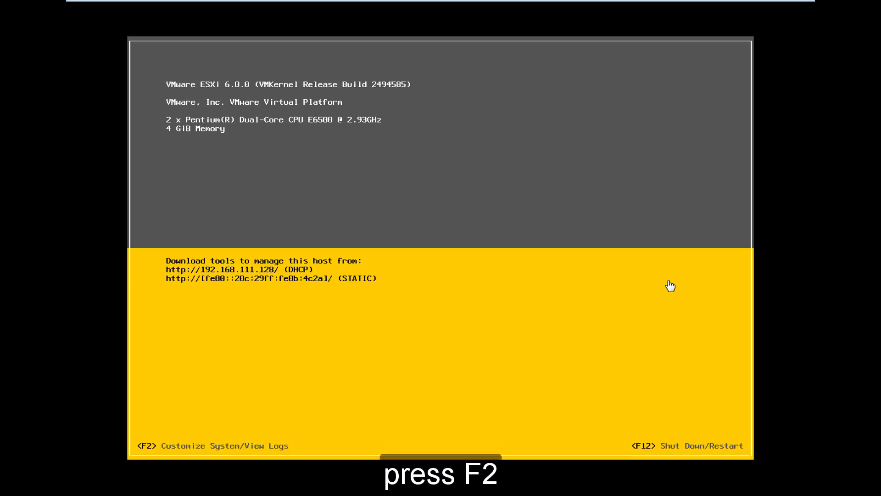
# Open the Management Network's IPv4 Configuration in the ESXi System Customization menu.
pyautogui.press('F2')
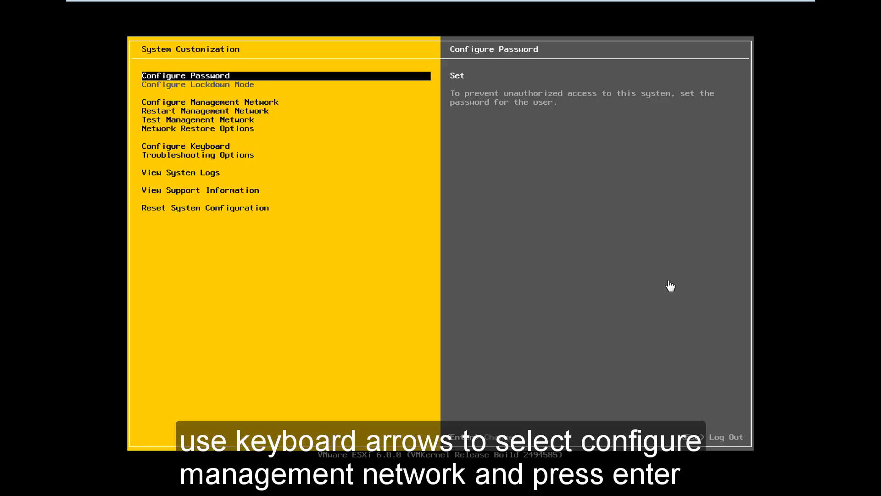
pyautogui.press('Down')
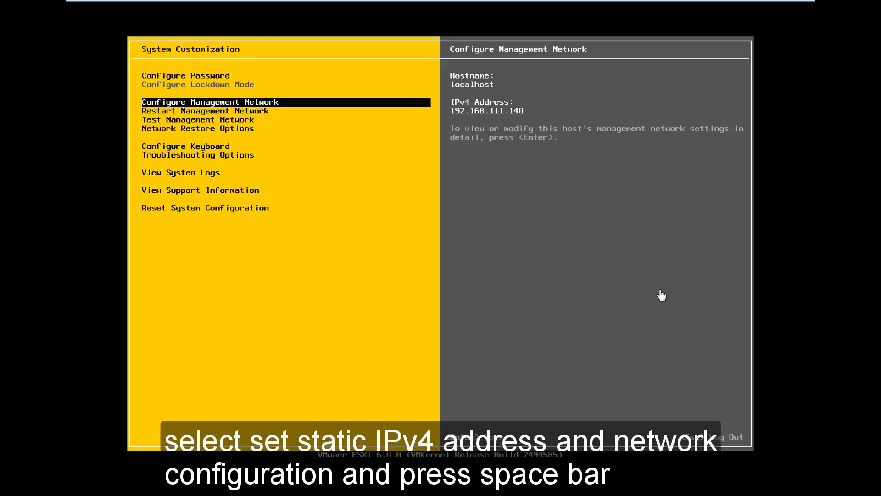
pyautogui.press('Return')
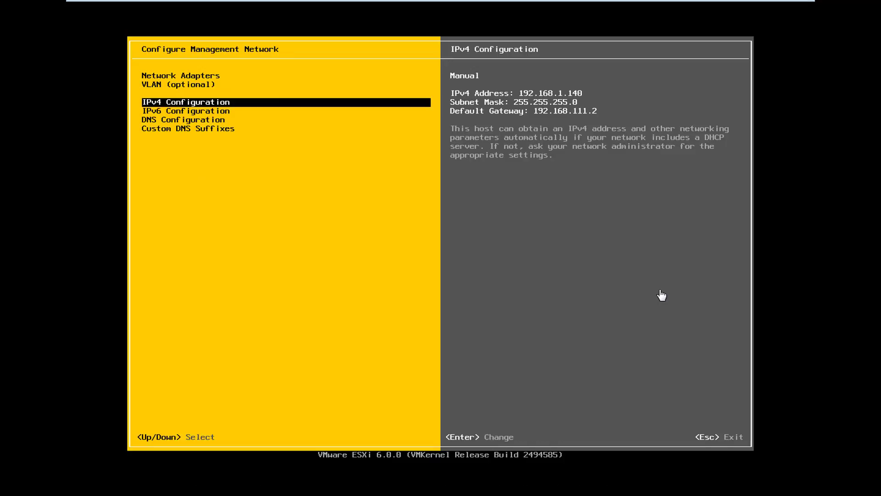
pyautogui.press('Return')
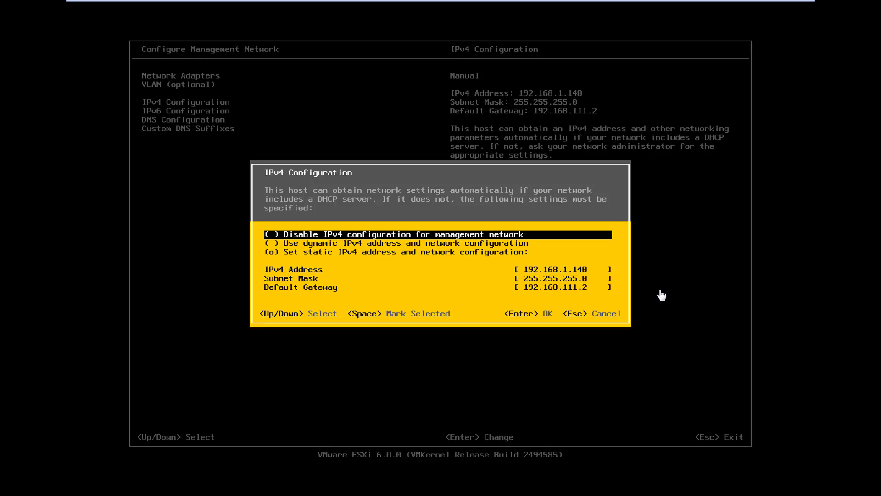
# Change the default gateway to 192.168.1.1 for static IP 192.168.1.140, then exit and apply the change.
pyautogui.press('Down')
pyautogui.press('Down')
pyautogui.press('Down')
pyautogui.press('Down')
pyautogui.press('Down')
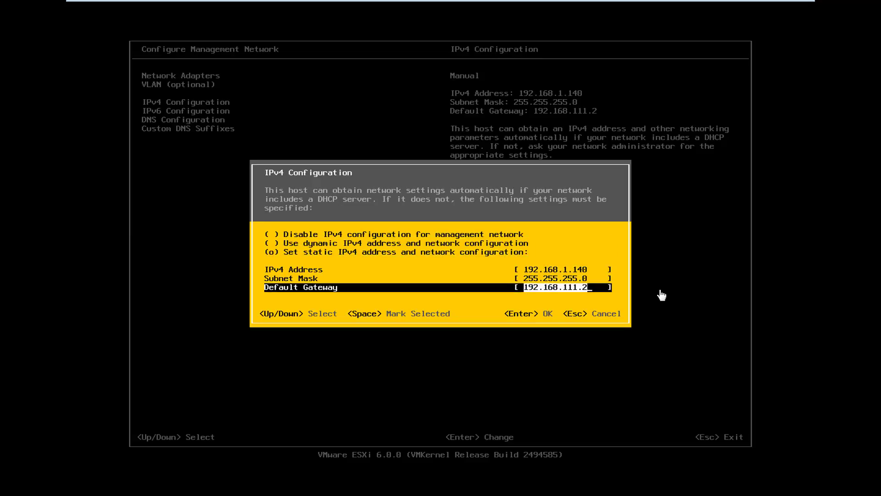
pyautogui.press('BackSpace')
pyautogui.press('BackSpace')
pyautogui.press('BackSpace')
pyautogui.press('BackSpace')
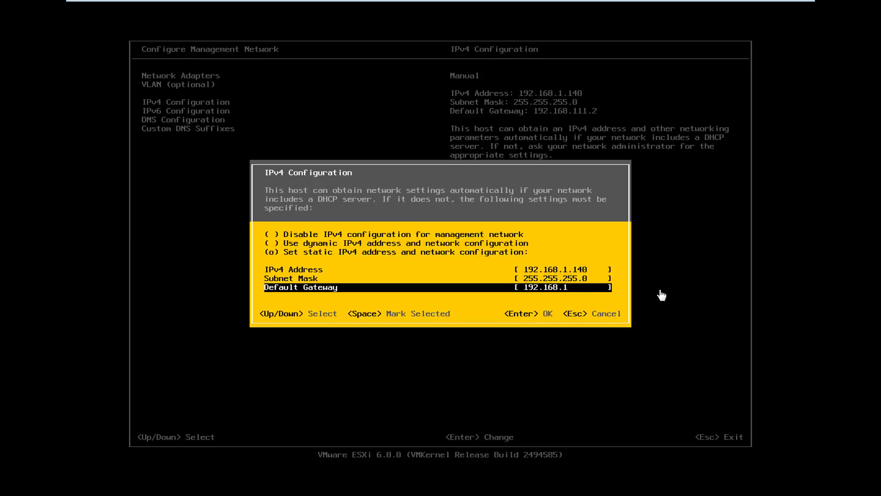
pyautogui.write('.1')
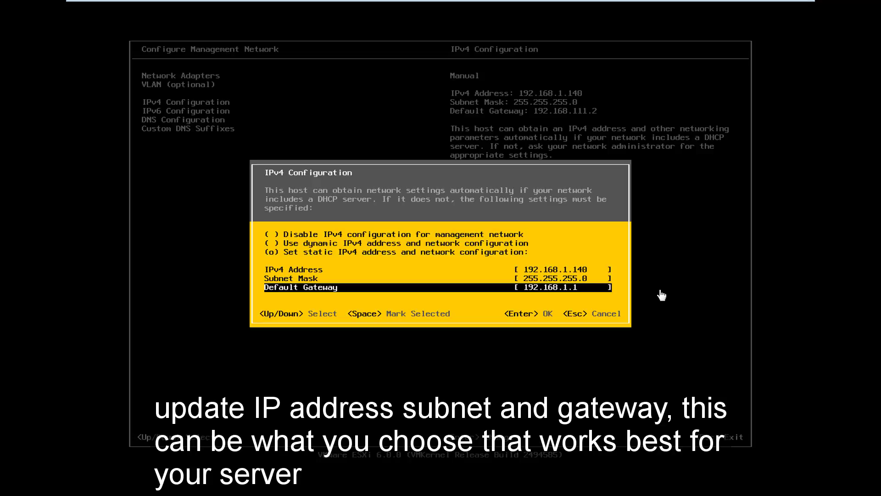
pyautogui.press('Up')
pyautogui.press('Up')
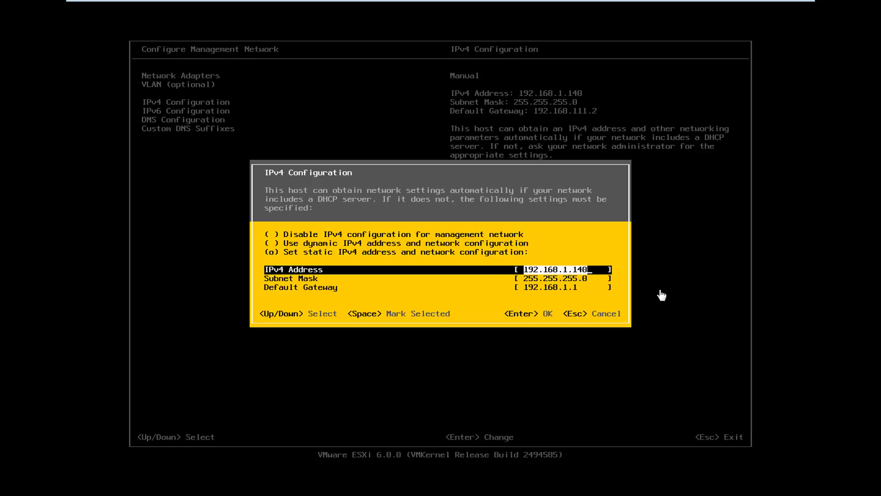
pyautogui.press('Return')
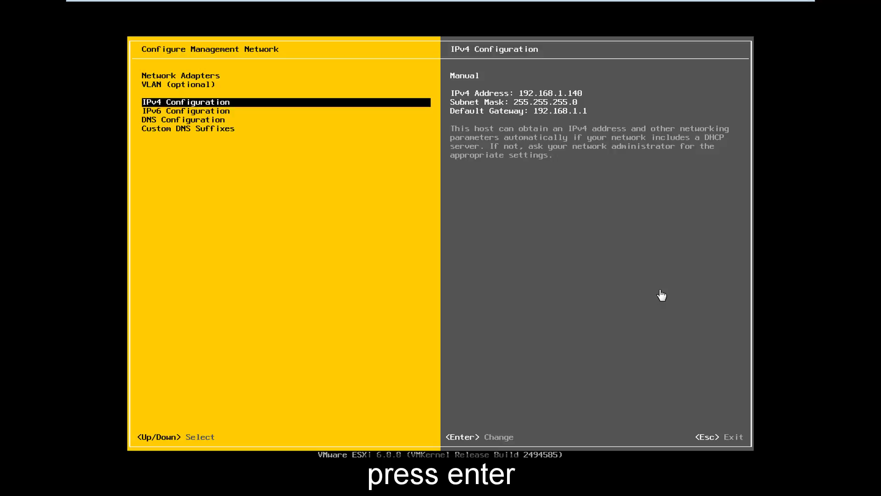
pyautogui.press('Escape')
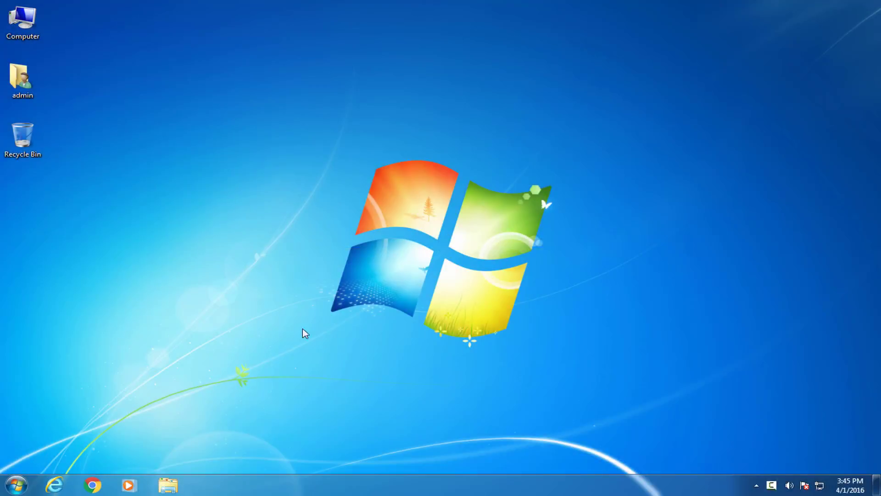
# Launch Chrome and browse to 192.168.1.140.
pyautogui.click(97, 483)
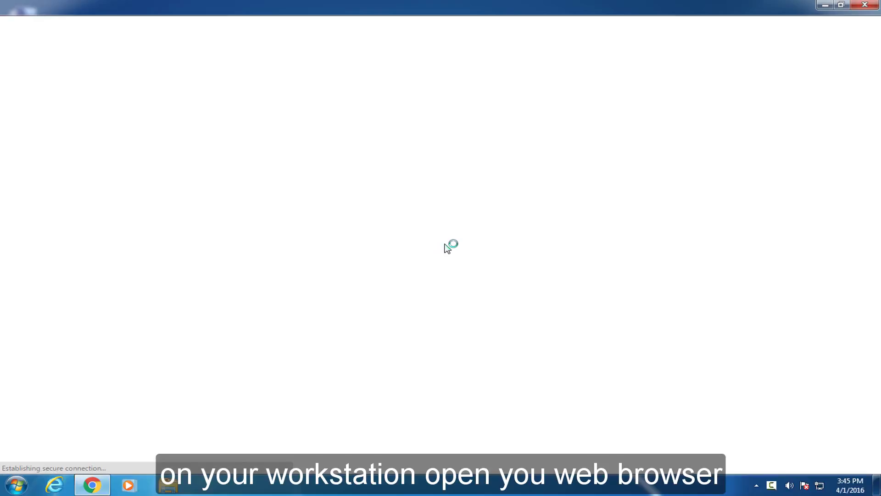
pyautogui.click(191, 23)
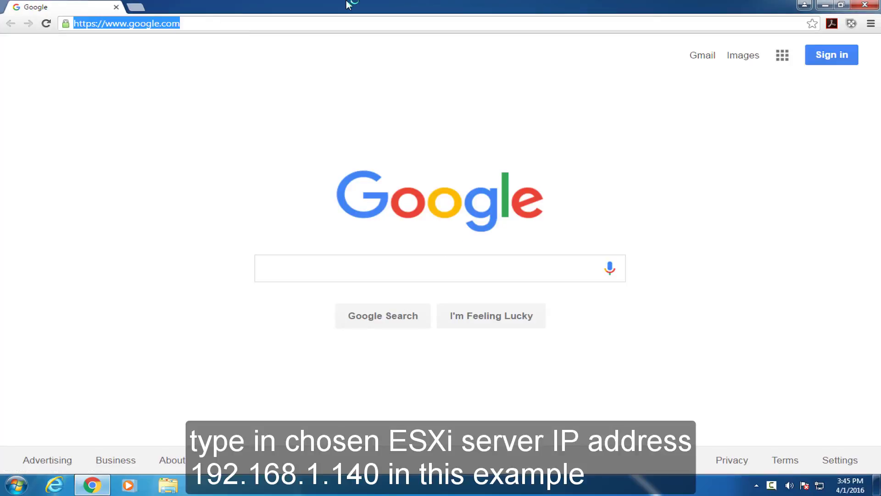
pyautogui.write('192.168.1.140')
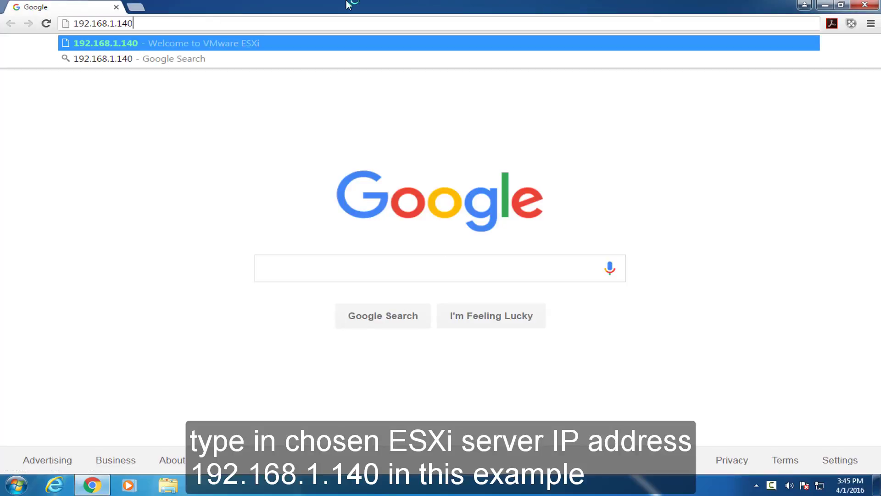
pyautogui.press('Return')
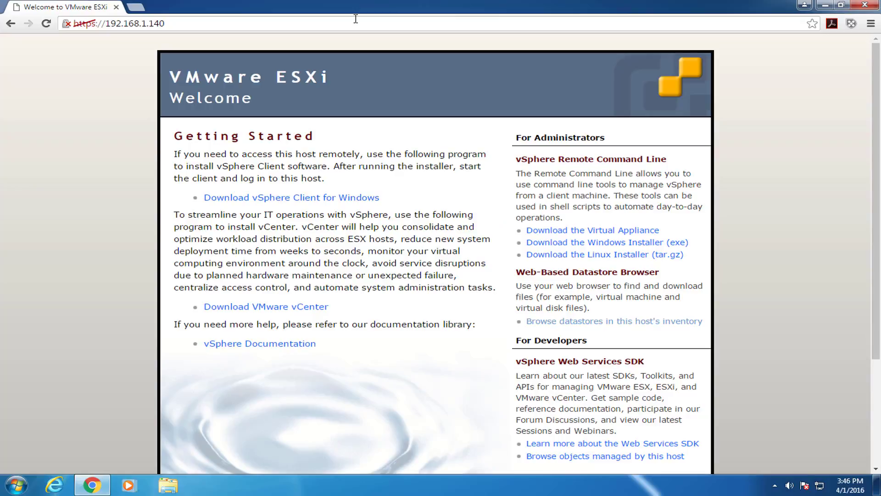
# Download the vSphere Client for Windows installer and run it from the download bar.
pyautogui.click(318, 198)
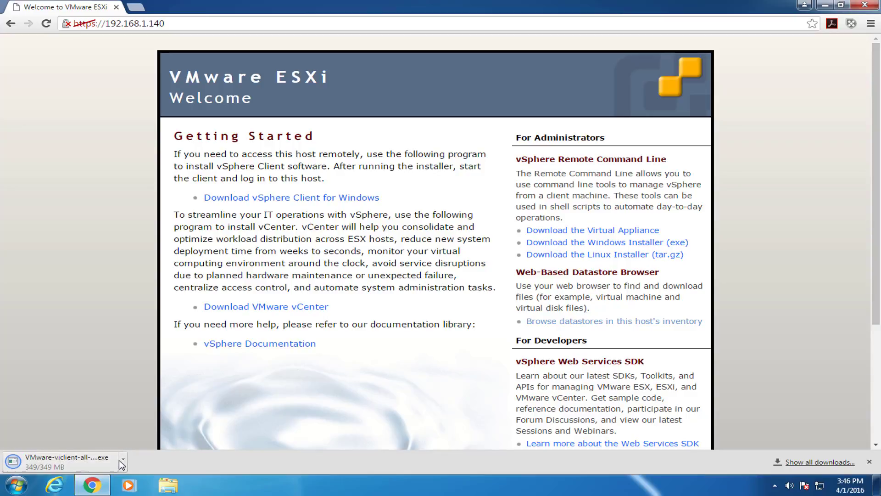
pyautogui.click(63, 463)
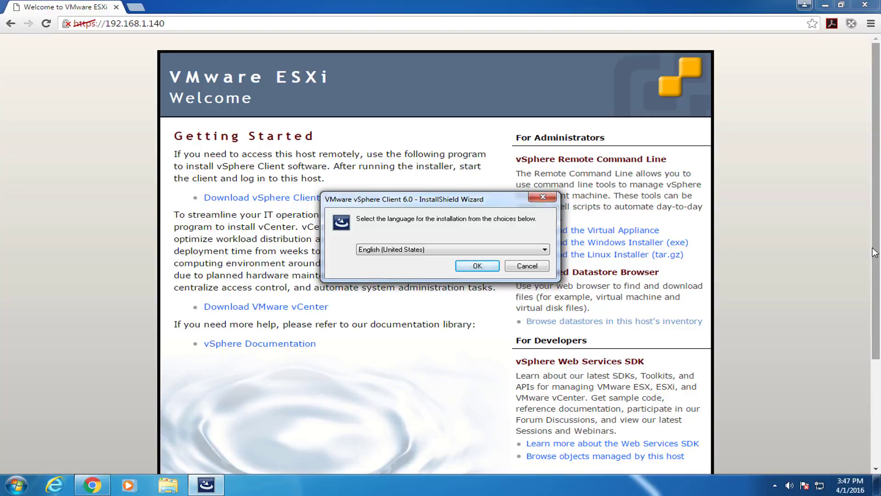
# Install vSphere Client 6.0 in English with the default folder and accepted EULA, then close Chrome.
pyautogui.click(476, 267)
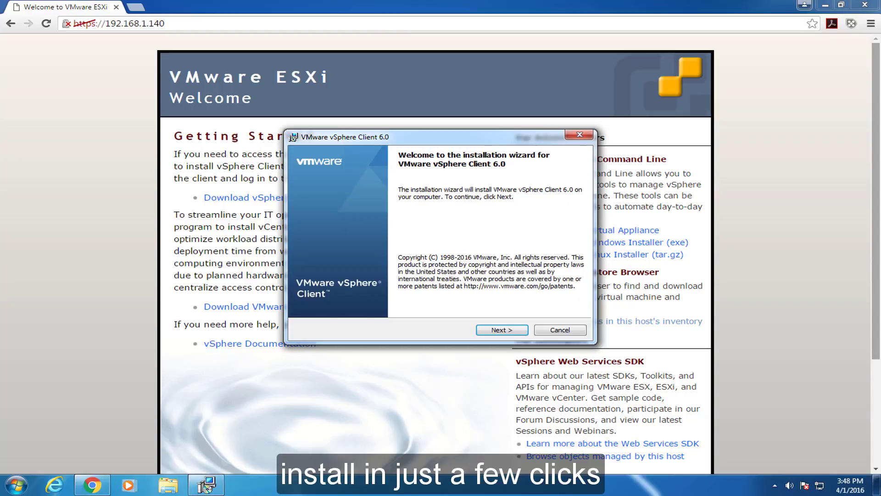
pyautogui.click(502, 330)
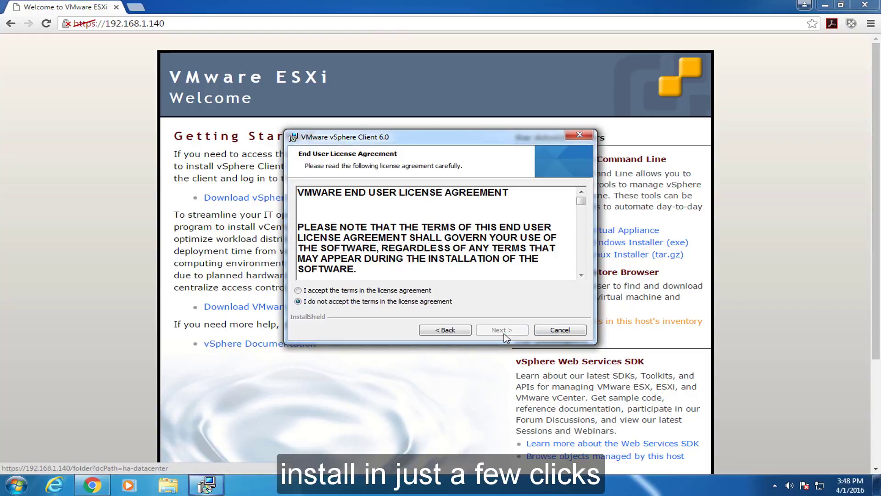
pyautogui.click(299, 291)
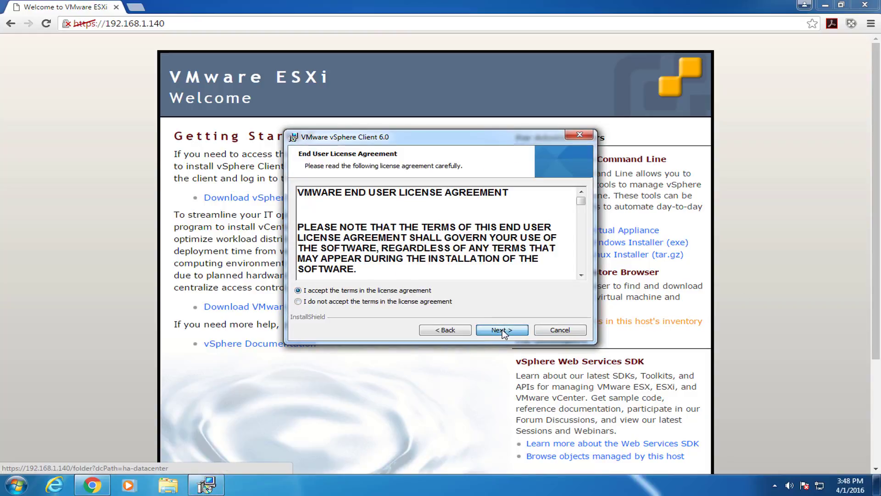
pyautogui.click(502, 330)
pyautogui.click(502, 330)
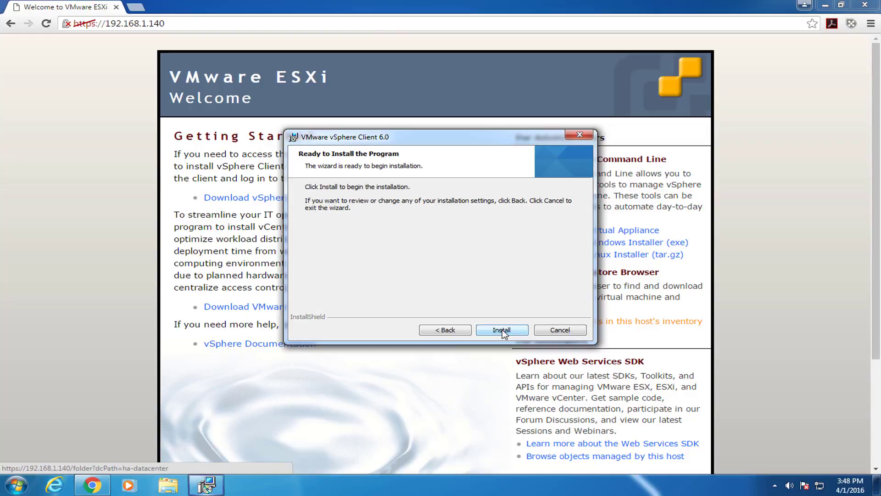
pyautogui.click(502, 330)
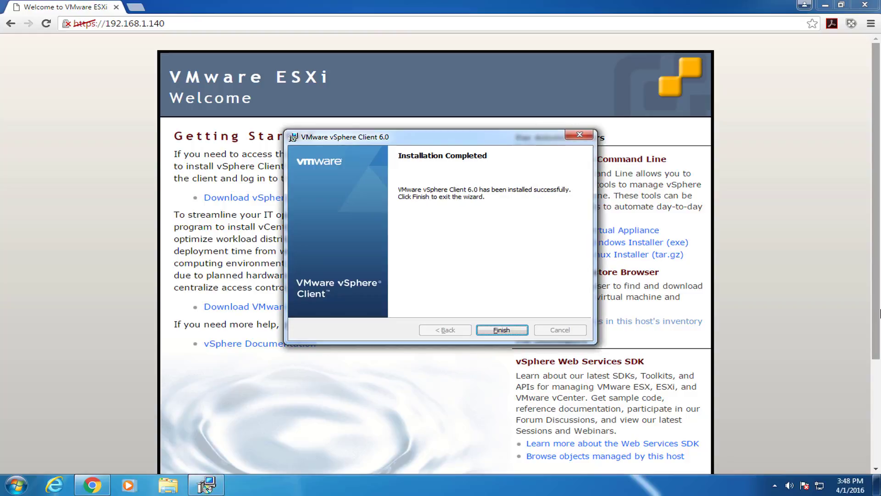
pyautogui.click(502, 330)
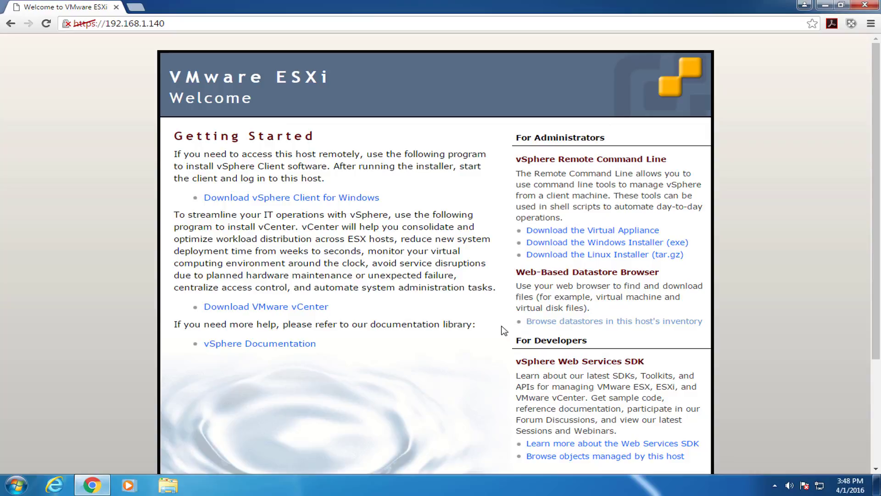
pyautogui.click(865, 5)
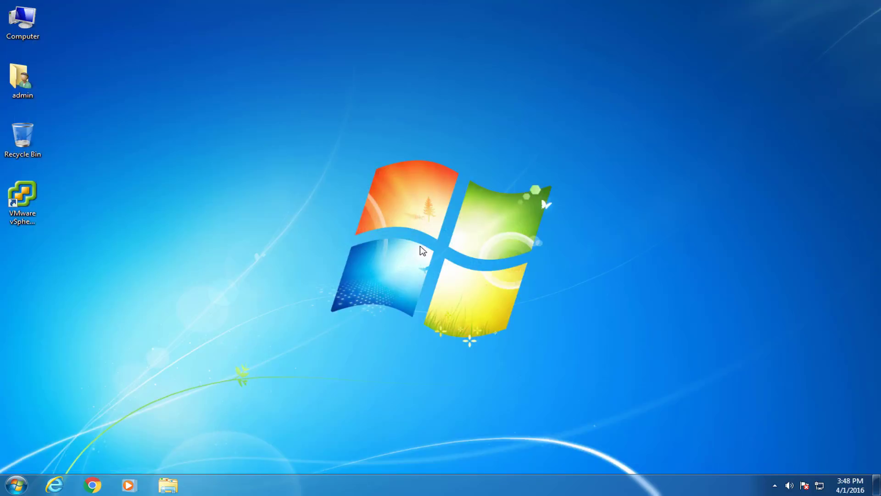
# Launch vSphere Client and log in to 192.168.1.140 as root, installing the certificate and ignoring the warning.
pyautogui.doubleClick(17, 197)
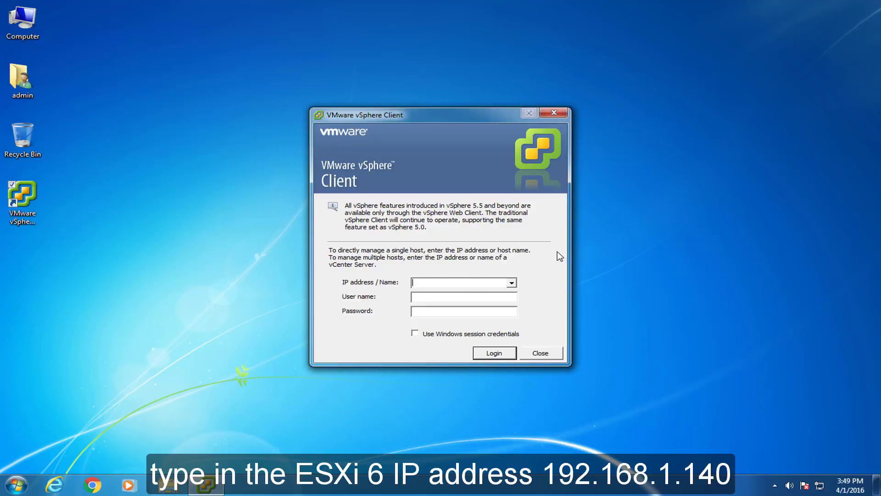
pyautogui.write('192.168.1.140')
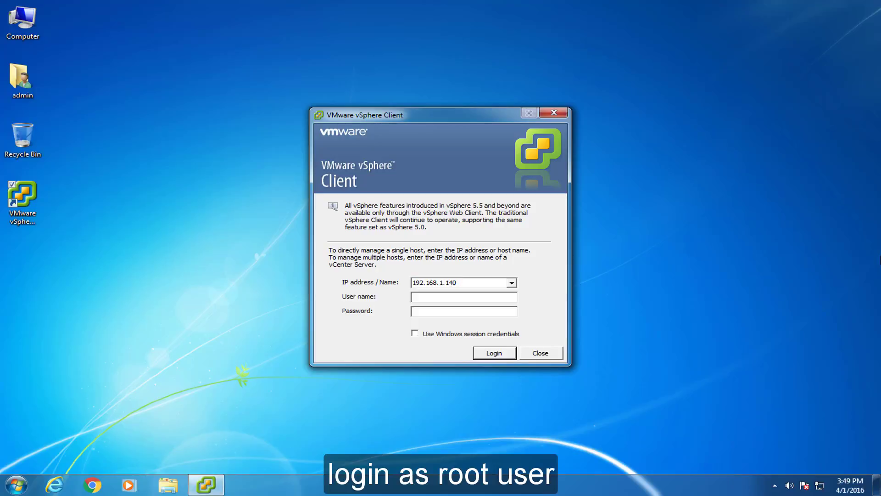
pyautogui.write('root')
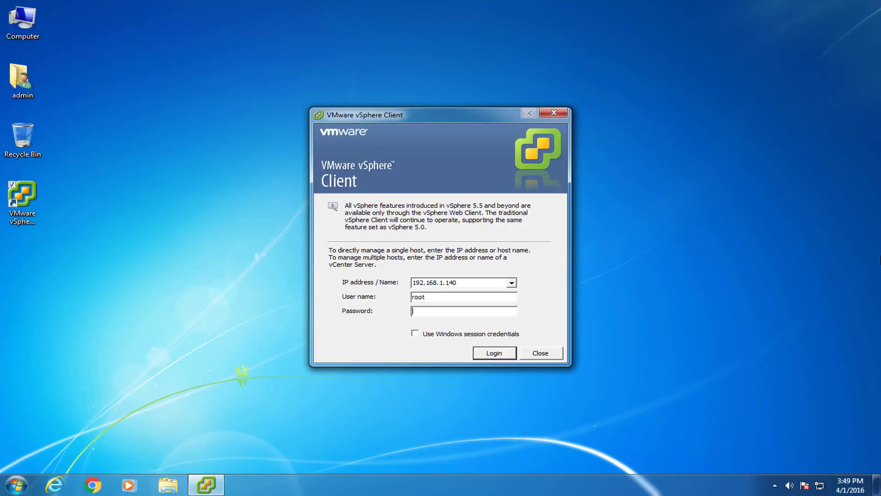
pyautogui.hotkey('ctrl', 'v')
pyautogui.click(506, 355)
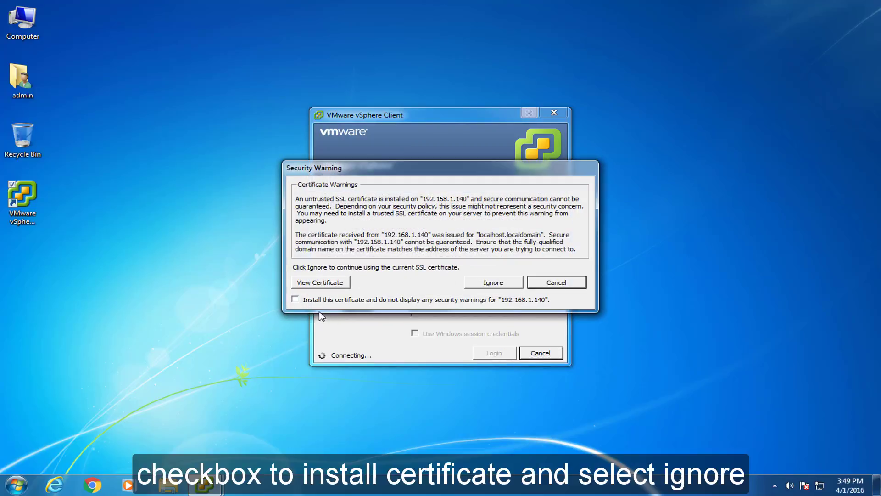
pyautogui.click(295, 300)
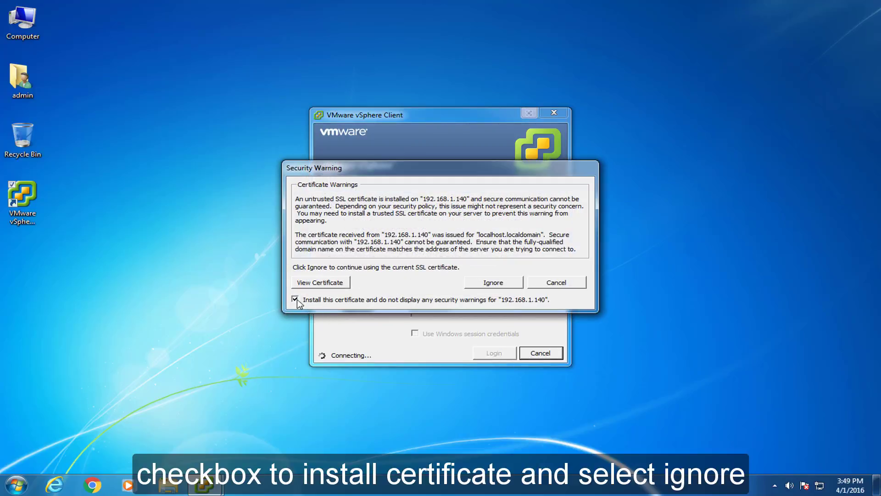
pyautogui.click(500, 284)
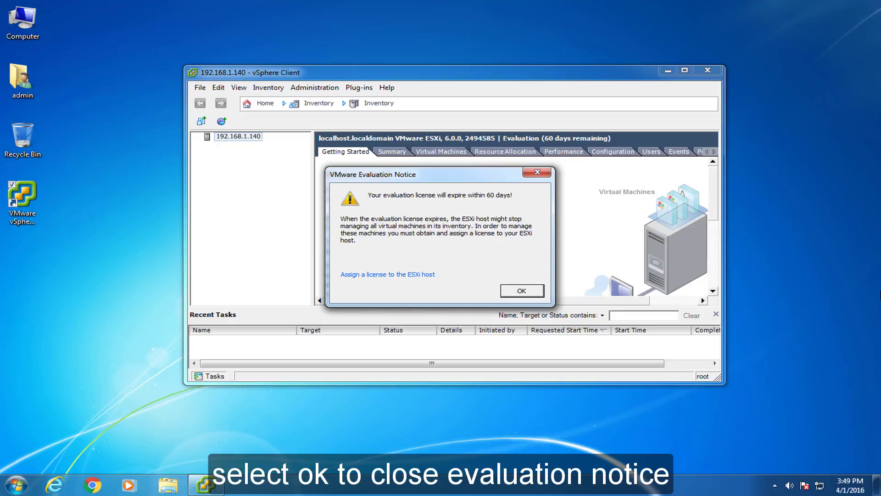
# Dismiss the evaluation notice and open Configuration > Licensed Features, showing Evaluation Mode expiring 5/31/2016.
pyautogui.click(522, 291)
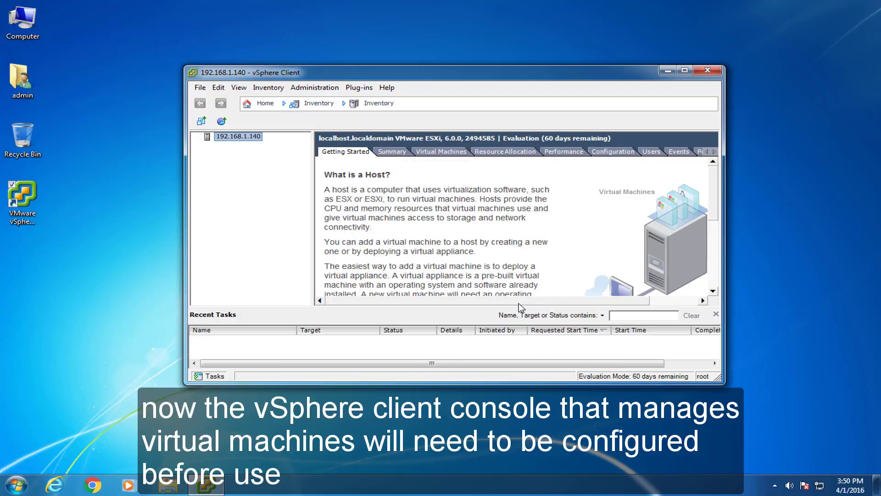
pyautogui.moveTo(519, 303); pyautogui.dragTo(577, 274)
pyautogui.click(714, 152)
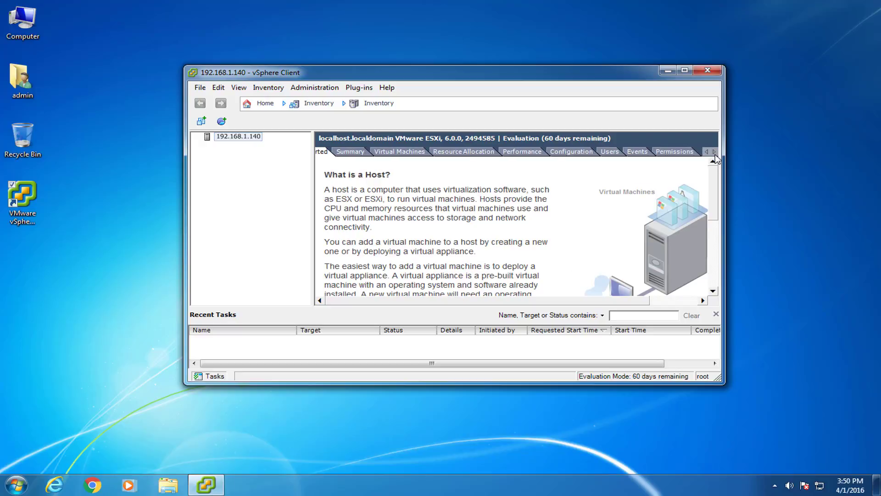
pyautogui.click(562, 155)
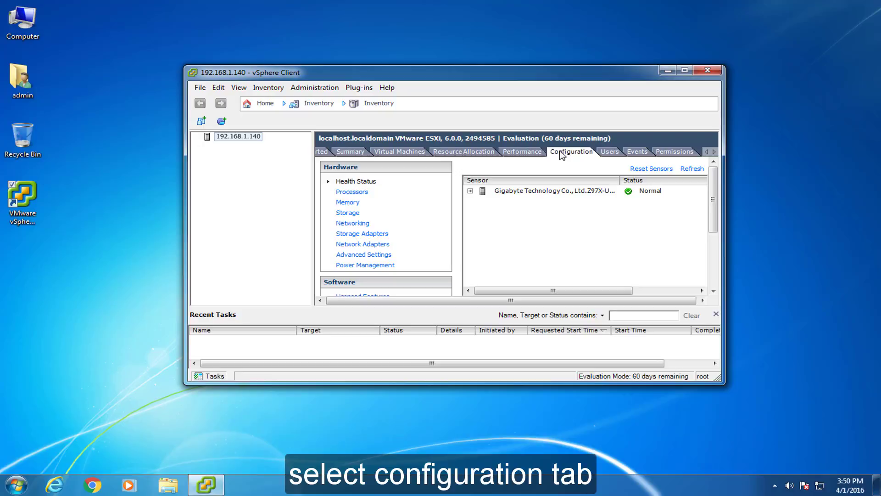
pyautogui.scroll(-3, 440, 247)
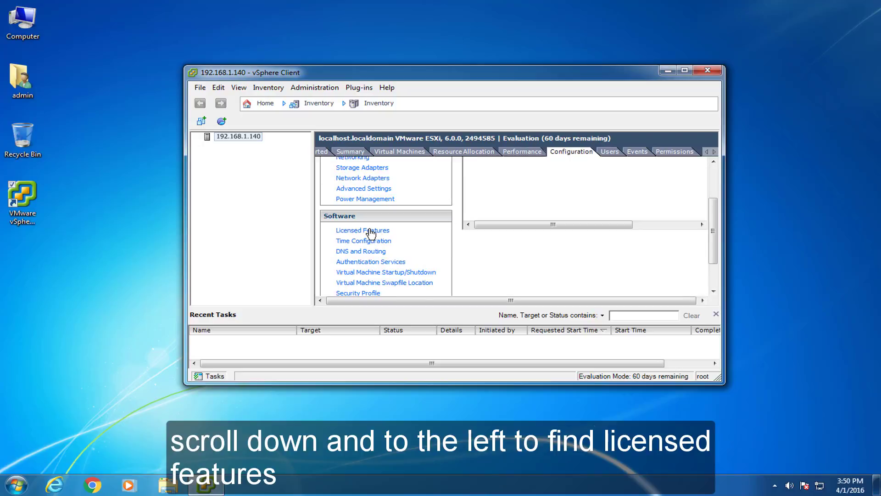
pyautogui.click(371, 235)
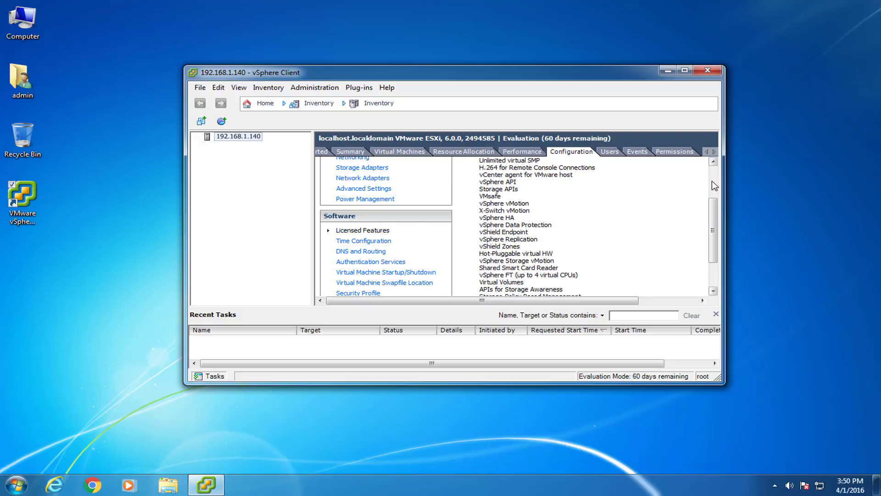
pyautogui.scroll(3, 681, 284)
pyautogui.hscroll(3, 681, 283)
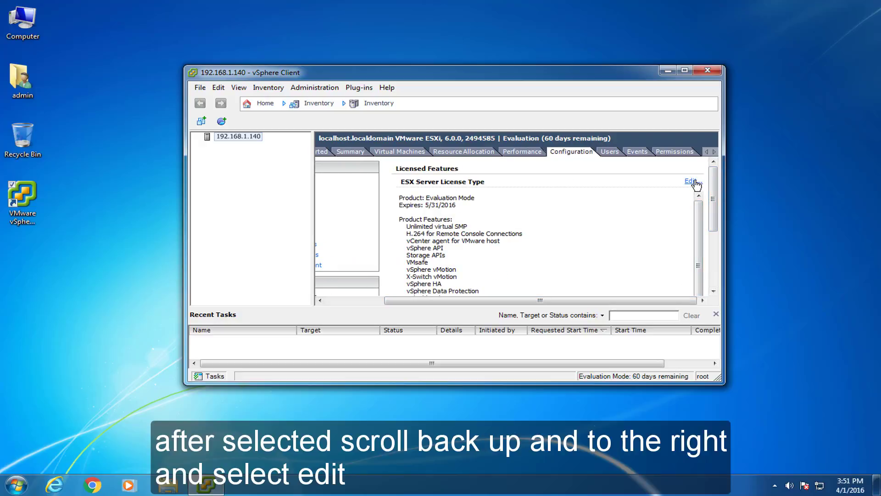
# Assign the host a new vSphere 6 Enterprise Plus key, unlimited CPUs, never expiring.
pyautogui.click(695, 181)
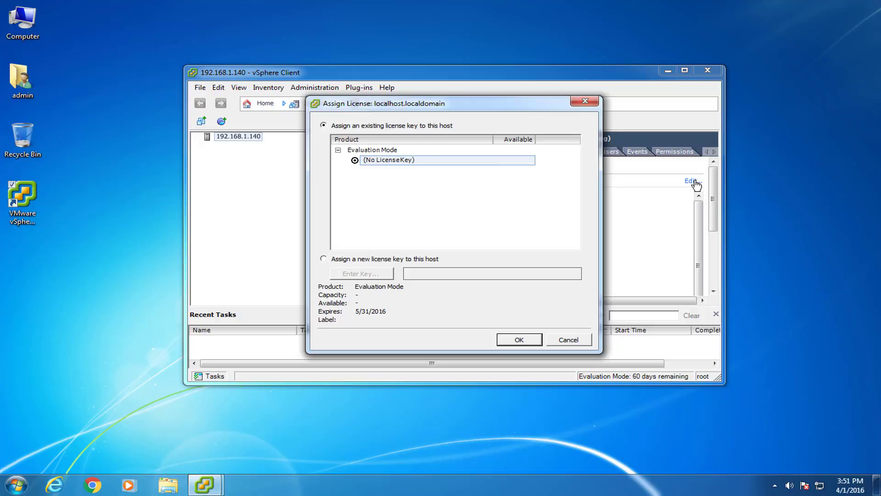
pyautogui.click(324, 259)
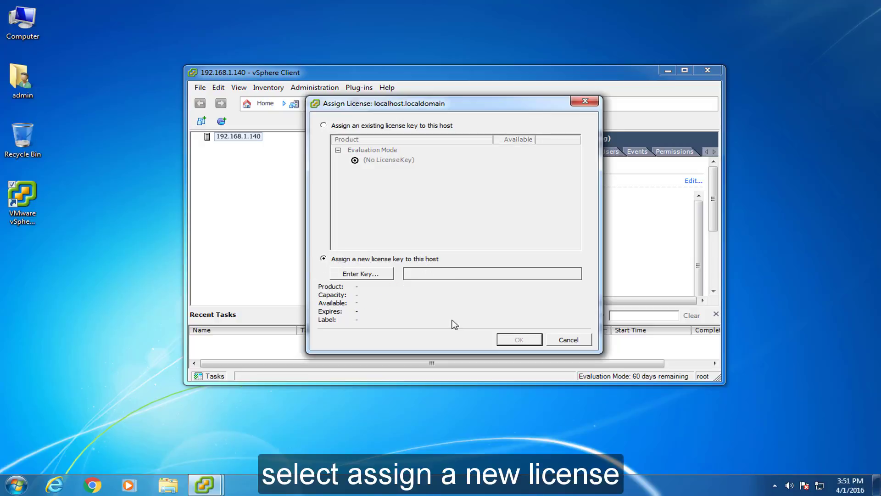
pyautogui.click(388, 277)
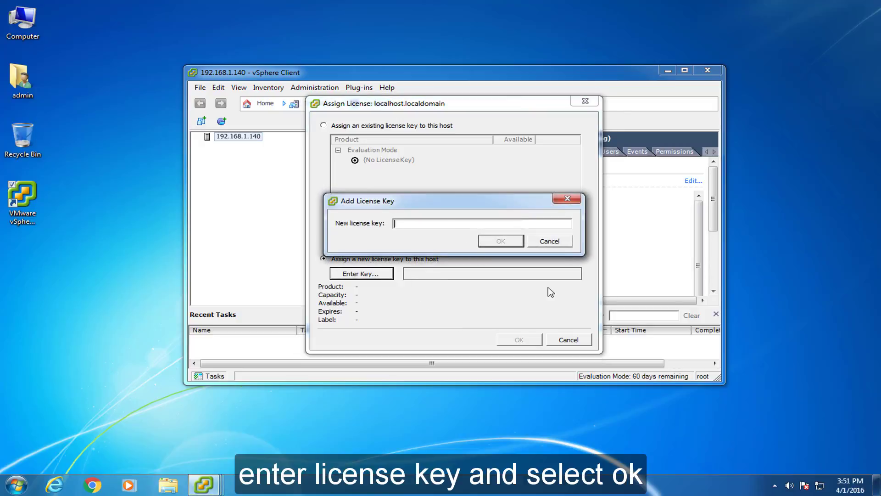
pyautogui.hotkey('ctrl', 'v')
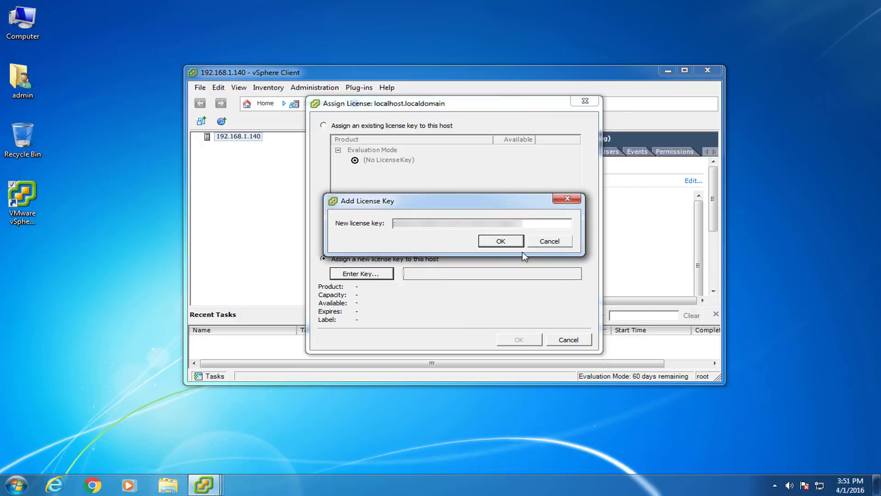
pyautogui.click(504, 238)
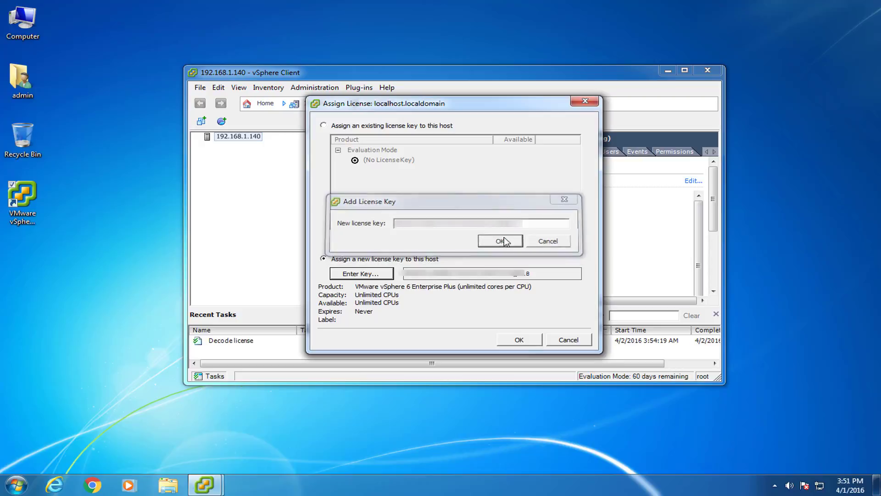
pyautogui.click(518, 341)
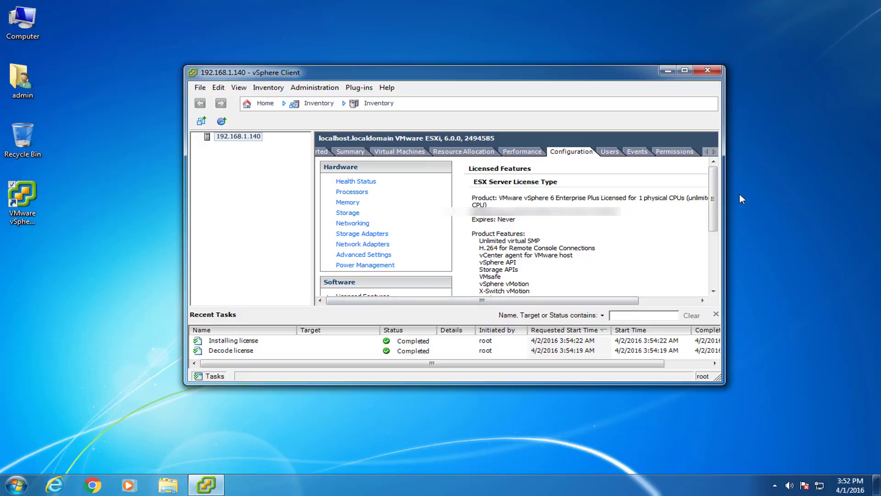
# Open the host's Time Configuration properties and set the date to April 1, 2016.
pyautogui.moveTo(715, 185); pyautogui.dragTo(712, 223)
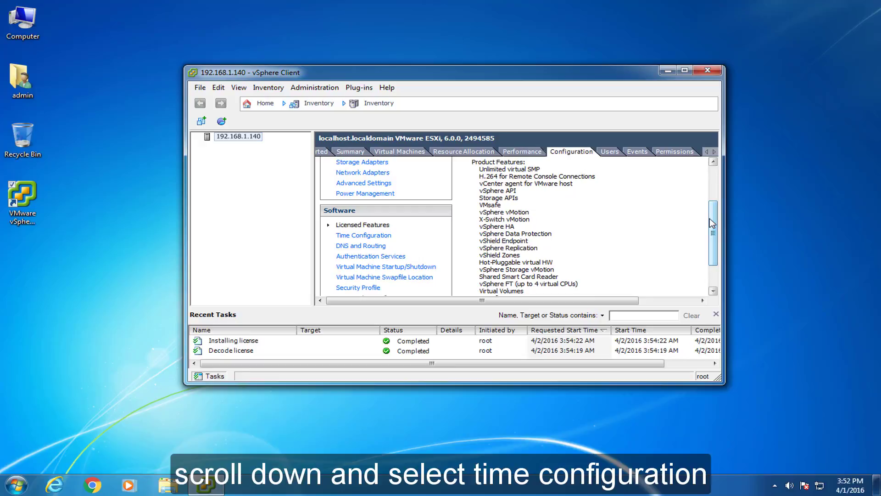
pyautogui.click(367, 236)
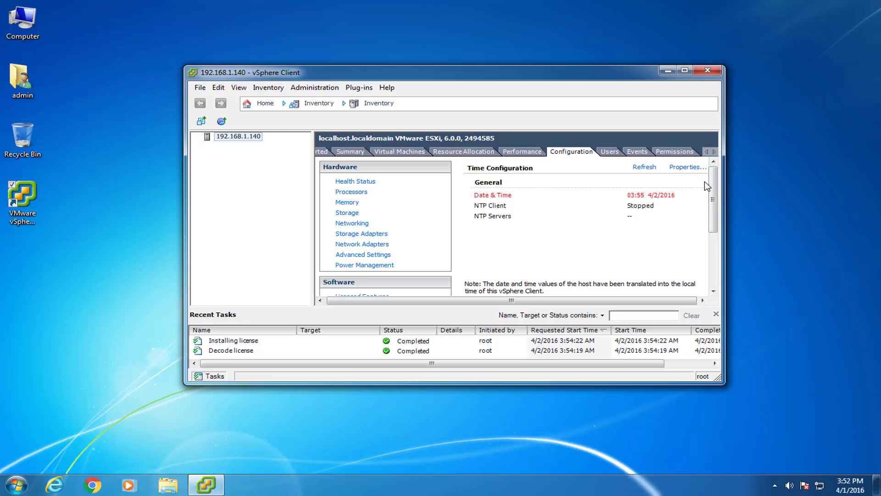
pyautogui.click(693, 167)
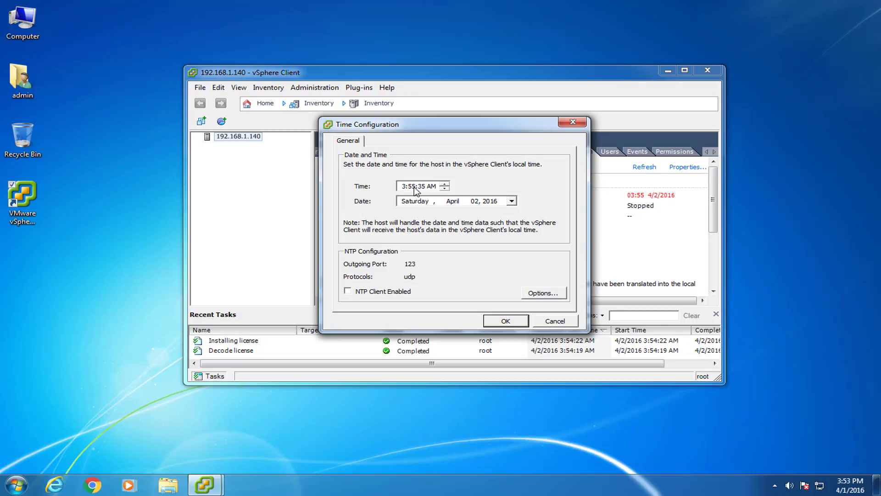
pyautogui.click(850, 490)
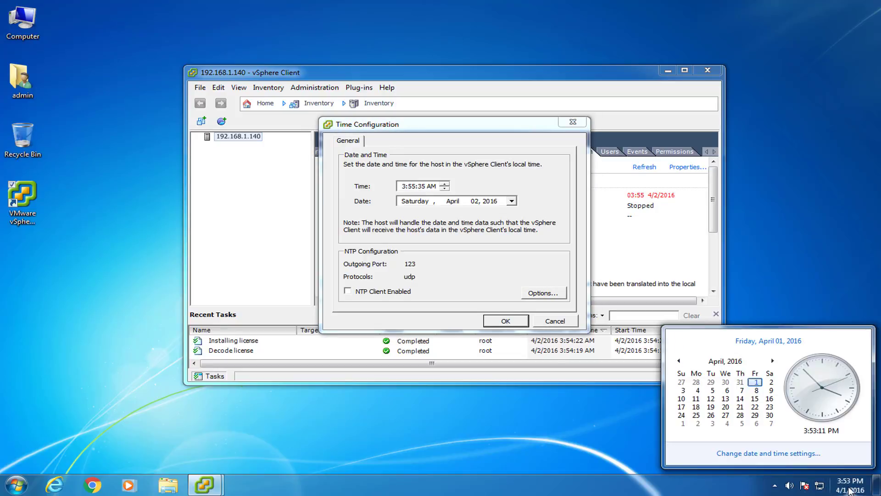
pyautogui.click(512, 202)
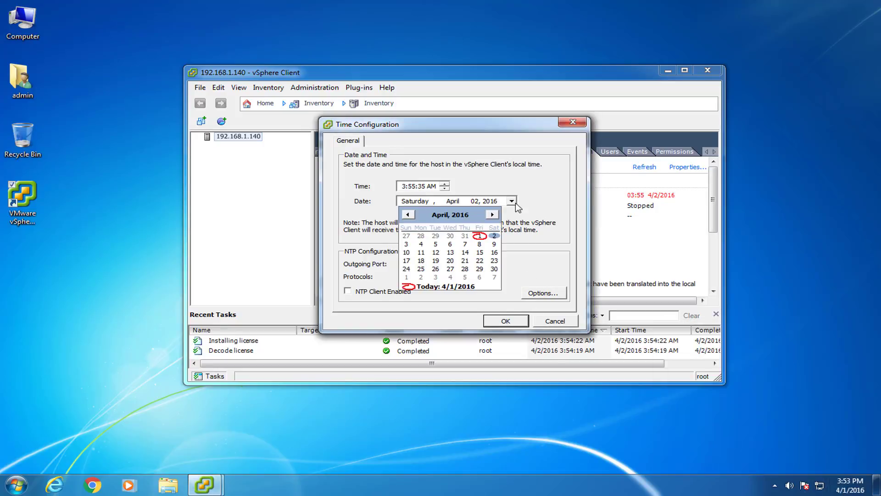
pyautogui.click(479, 236)
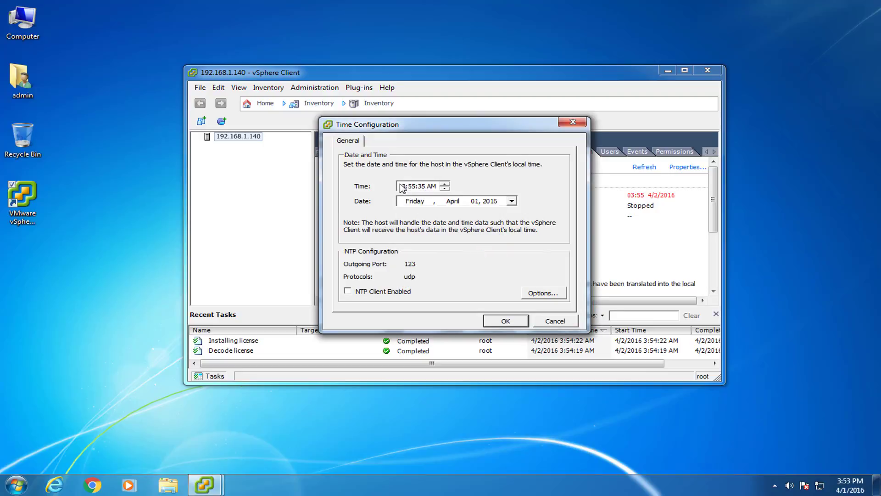
# Set the host time to 3:53 PM to match the local clock, and apply it.
pyautogui.click(423, 187)
pyautogui.click(412, 186)
pyautogui.write('53')
pyautogui.click(431, 187)
pyautogui.click(445, 189)
pyautogui.click(850, 489)
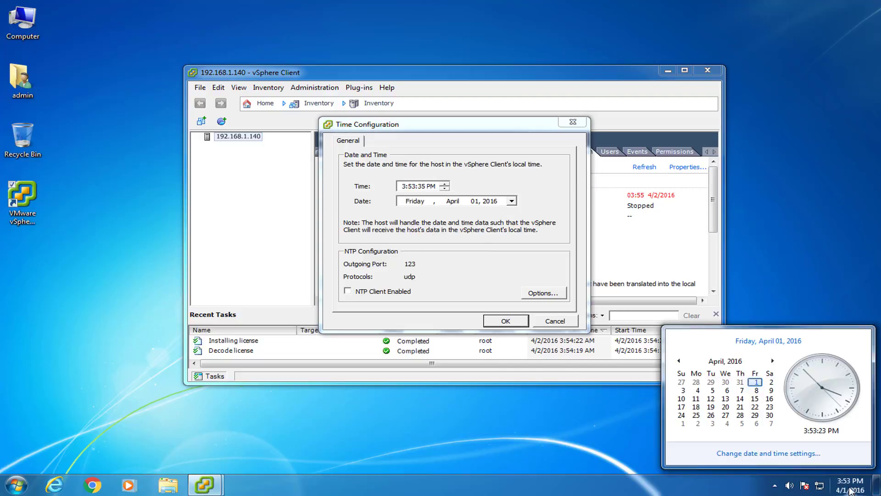
pyautogui.click(850, 490)
pyautogui.click(507, 321)
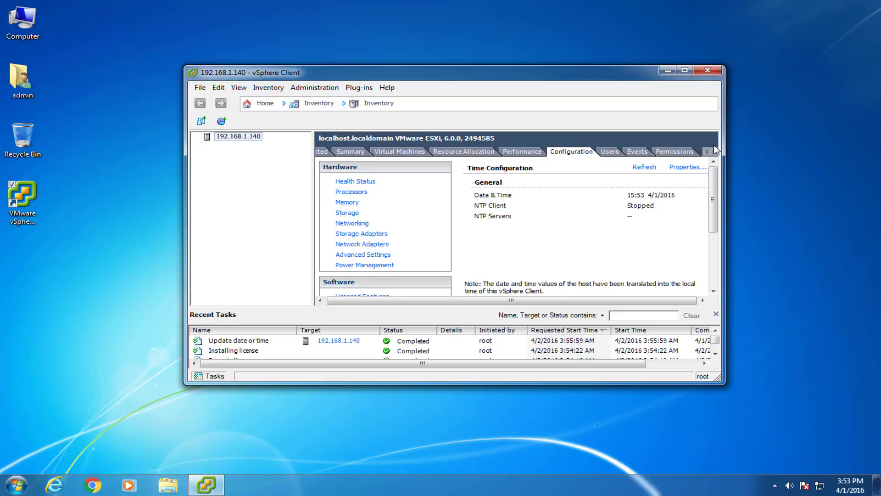
# Add a host user with login admin and its password on the Users tab.
pyautogui.click(612, 152)
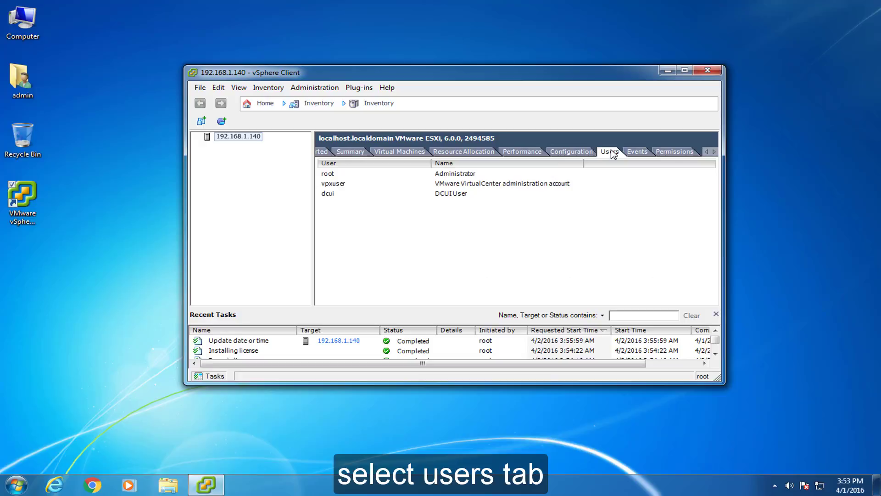
pyautogui.rightClick(335, 216)
pyautogui.click(358, 222)
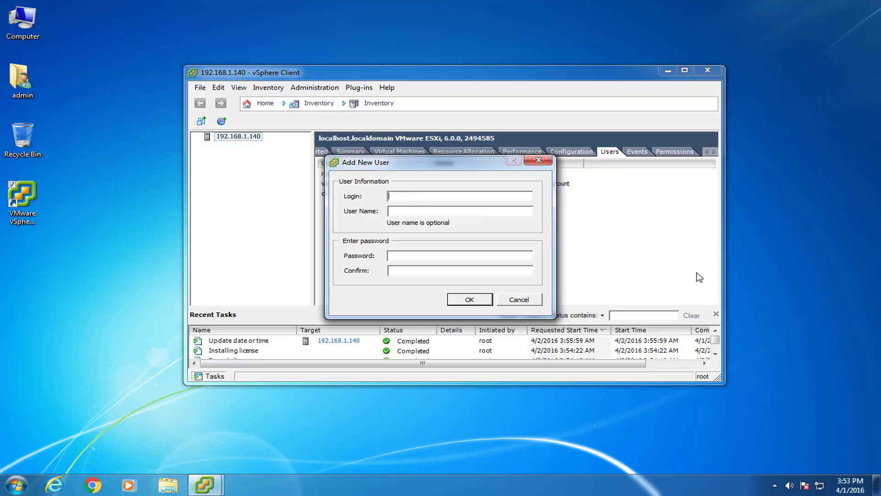
pyautogui.write('admin')
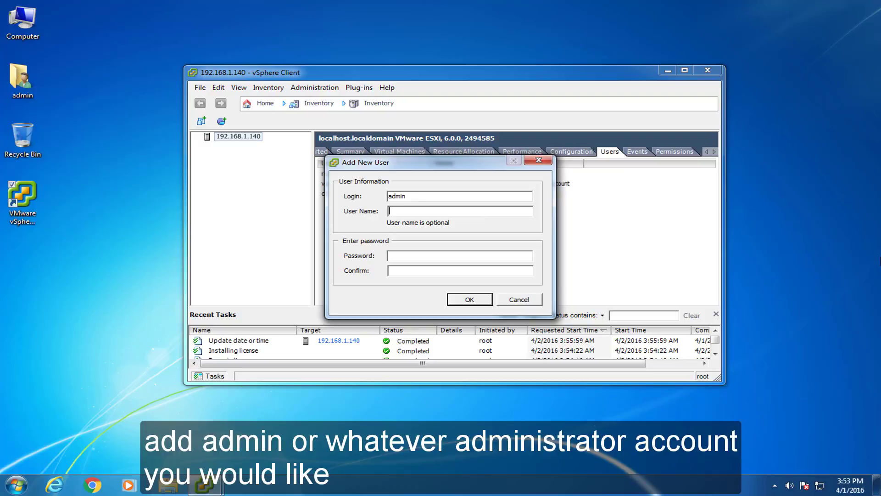
pyautogui.write('admin')
pyautogui.press('Tab')
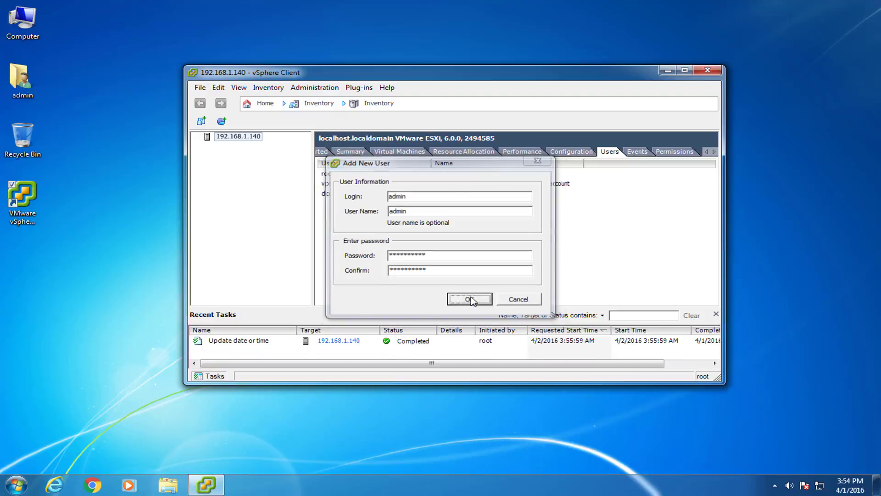
pyautogui.click(470, 299)
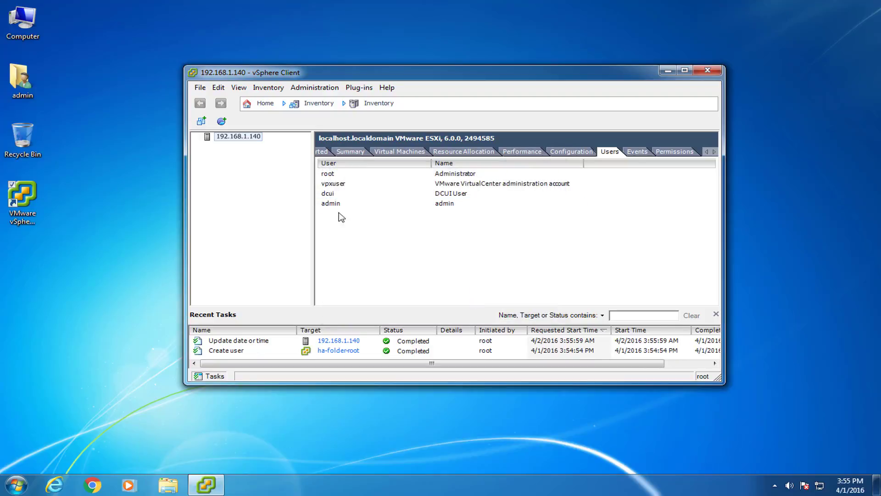
pyautogui.click(243, 138)
# Add a permission on host 192.168.1.140 giving the admin user the Administrator role.
pyautogui.rightClick(244, 139)
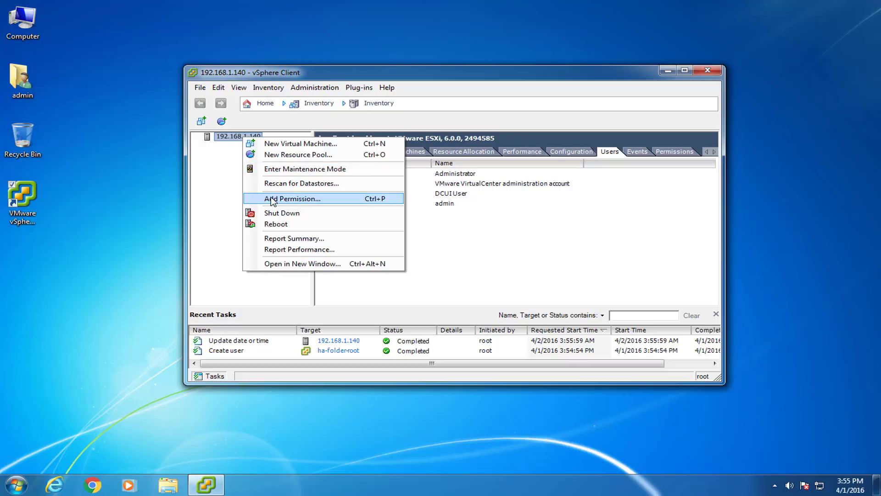
pyautogui.click(253, 201)
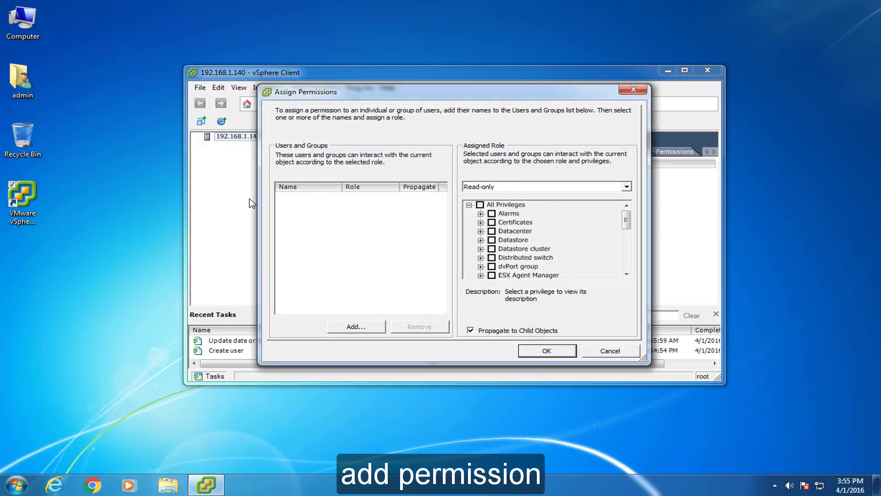
pyautogui.click(354, 326)
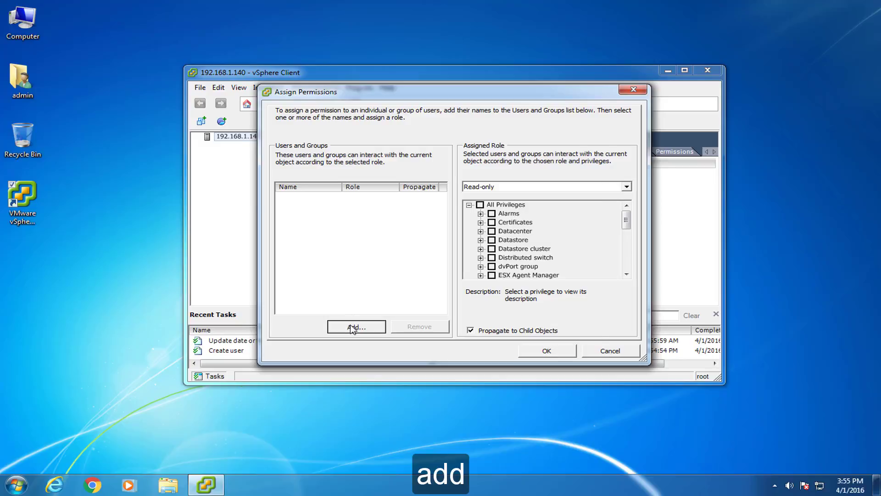
pyautogui.click(343, 225)
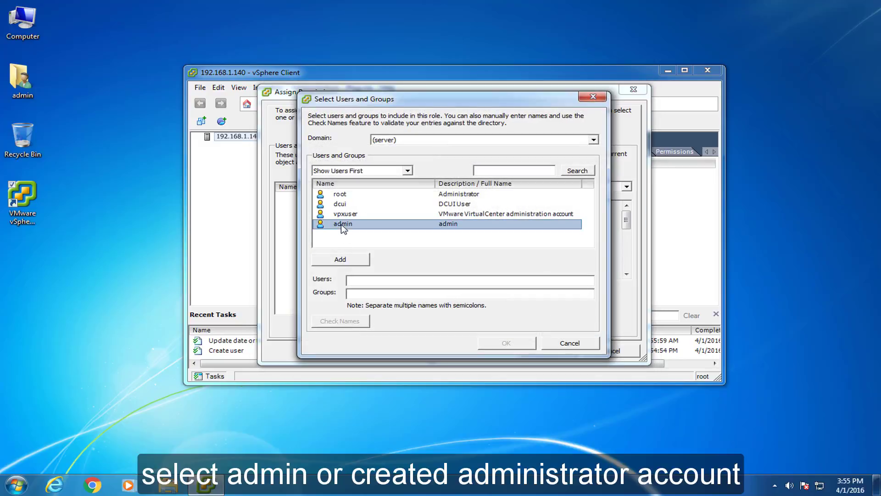
pyautogui.click(342, 260)
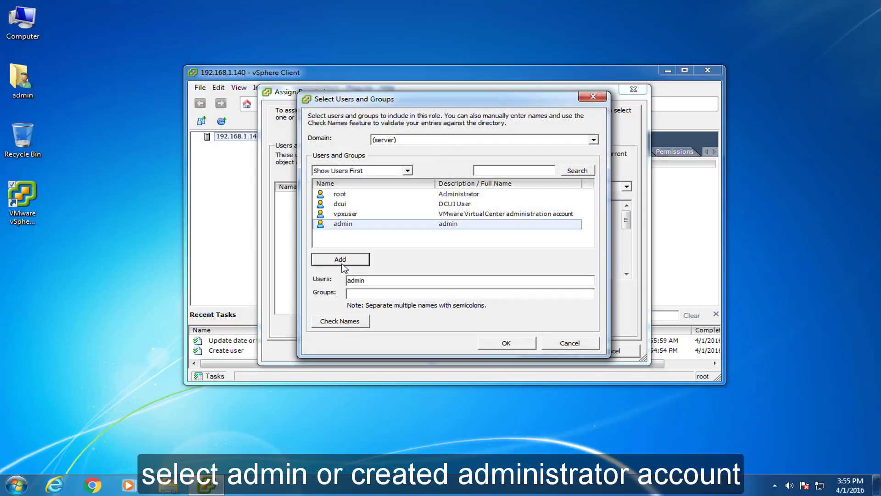
pyautogui.click(493, 344)
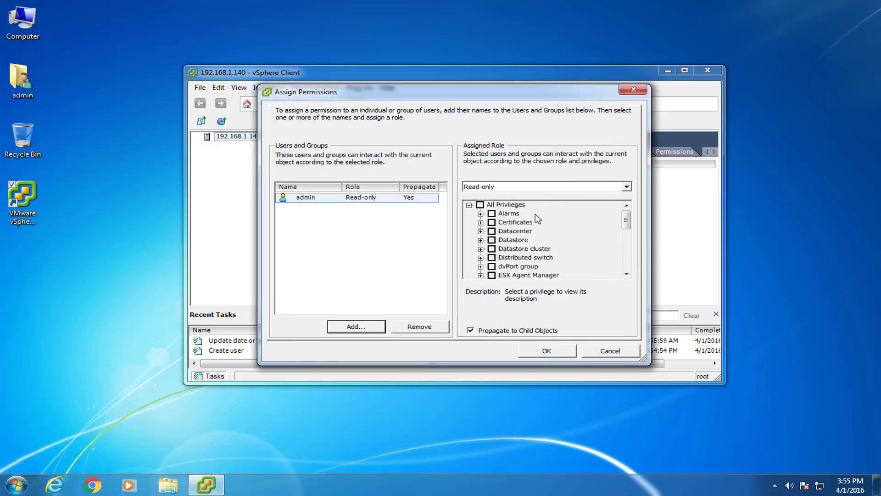
pyautogui.click(626, 186)
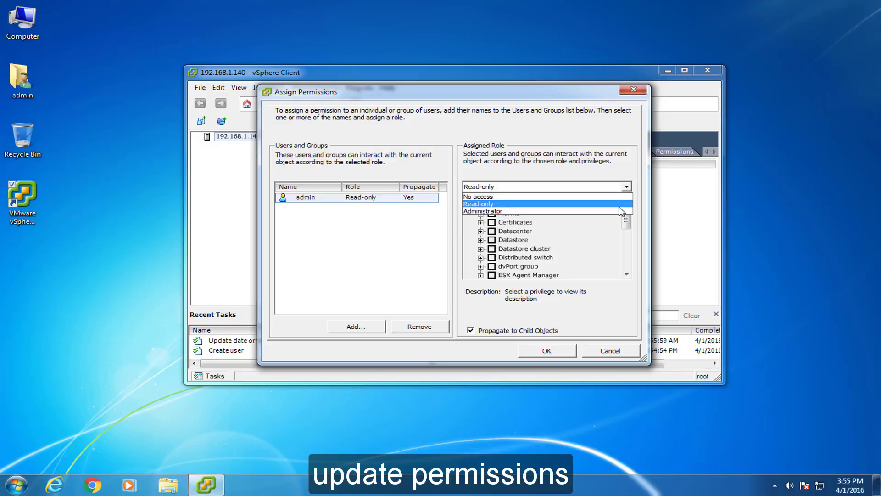
pyautogui.click(623, 211)
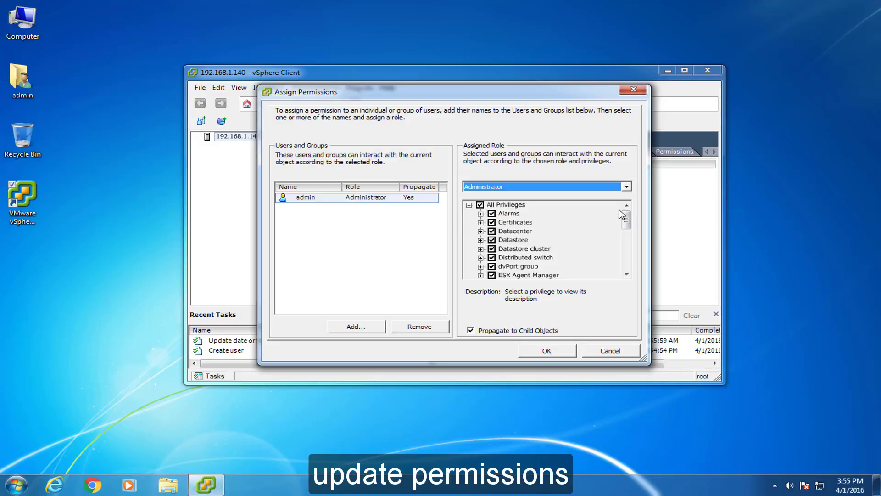
pyautogui.click(550, 351)
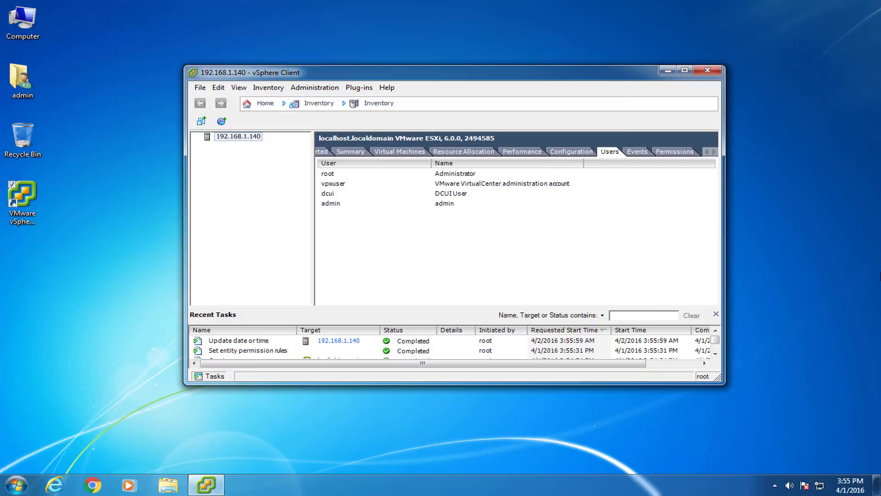
# Browse datastore1 from the host's Configuration > Storage view.
pyautogui.click(569, 153)
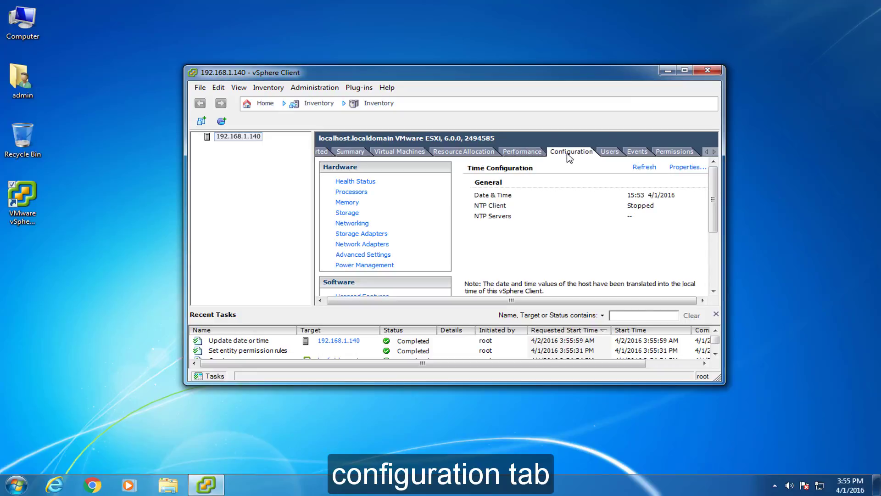
pyautogui.click(348, 213)
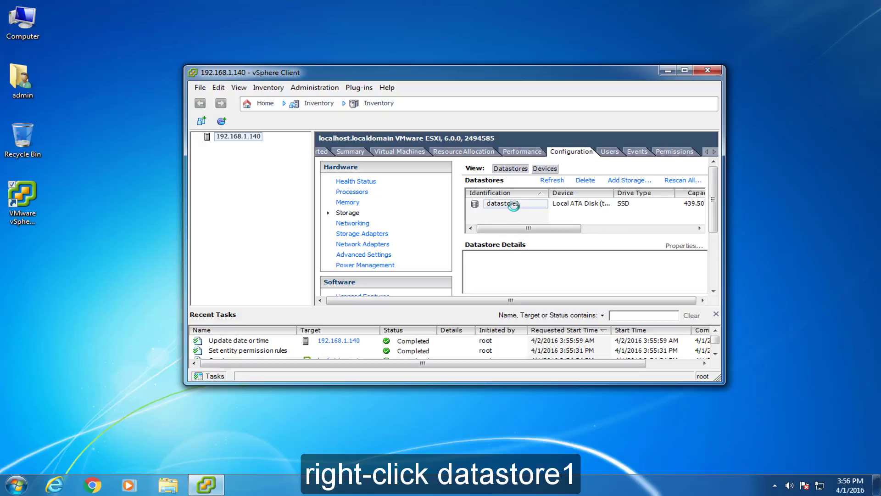
pyautogui.rightClick(480, 204)
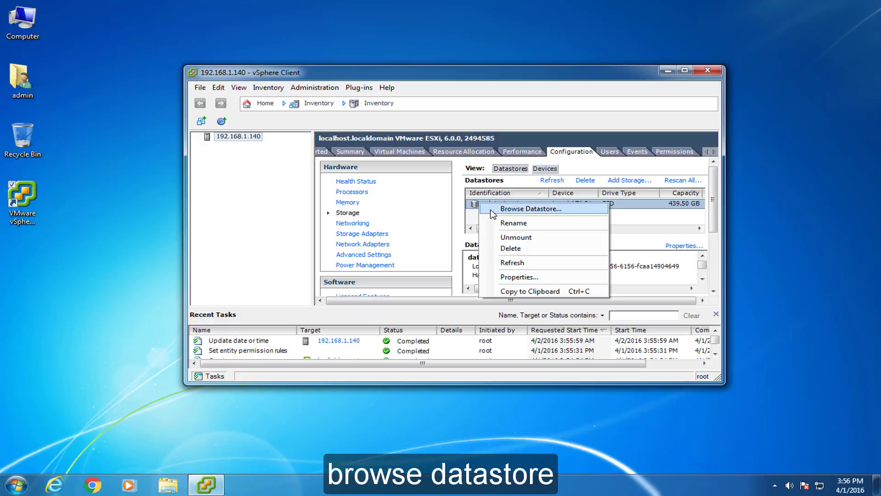
pyautogui.click(493, 212)
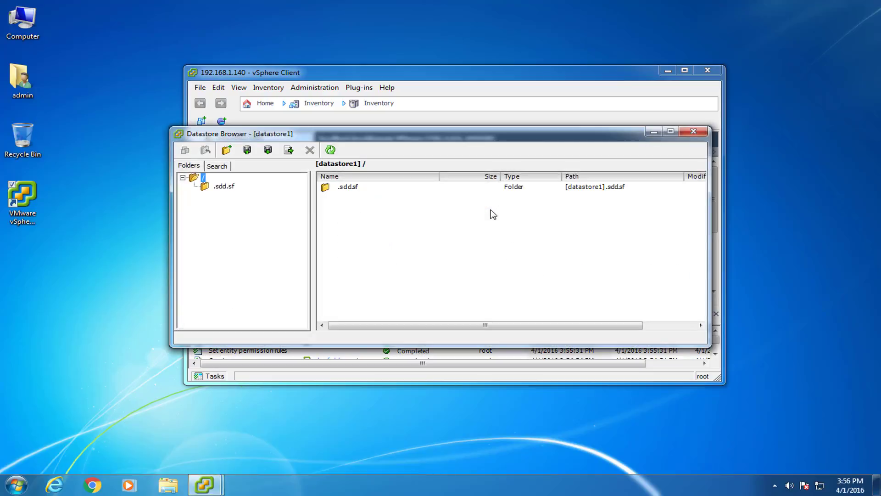
# Create folders named ISO's and Virtual Machines in datastore1's root.
pyautogui.moveTo(498, 139); pyautogui.dragTo(509, 139)
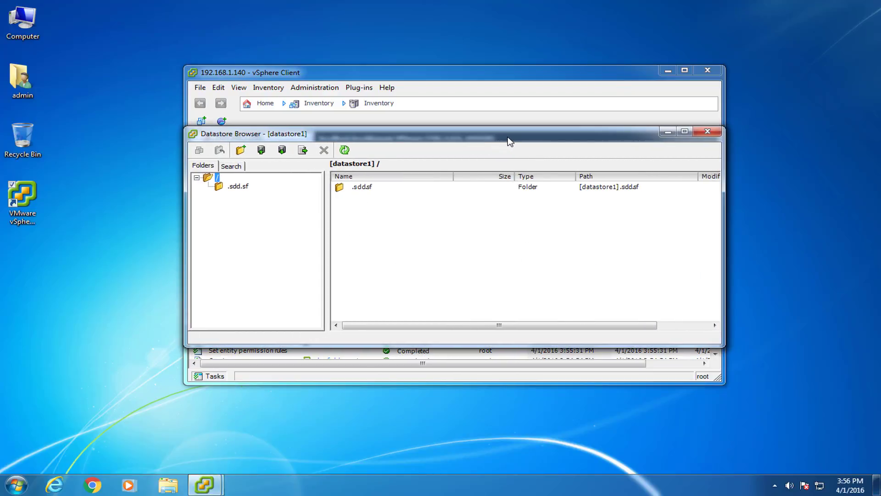
pyautogui.click(240, 151)
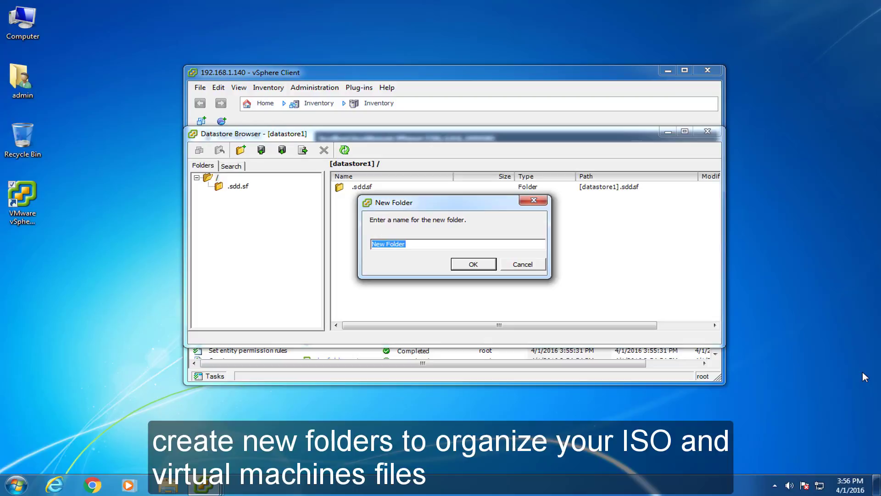
pyautogui.write("ISO's")
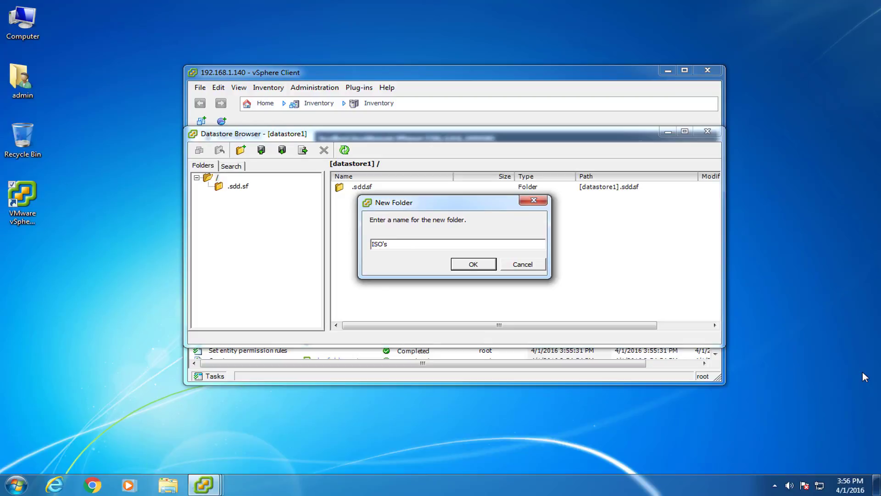
pyautogui.press('Return')
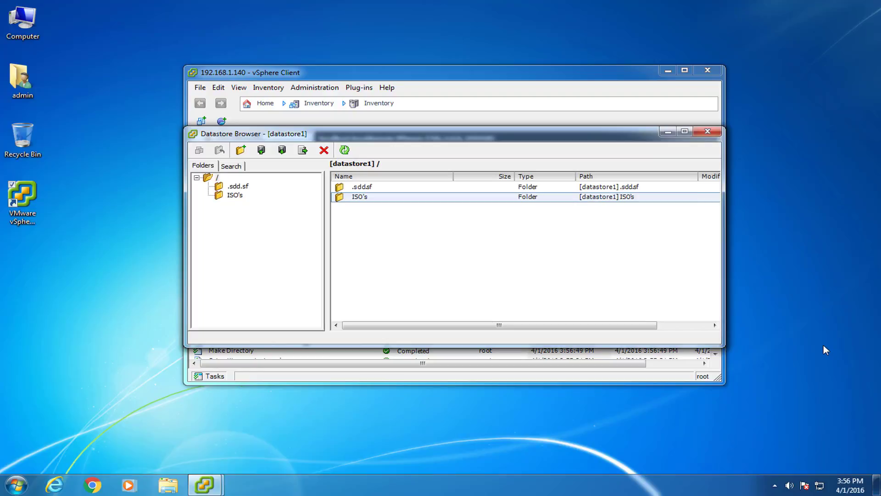
pyautogui.click(241, 149)
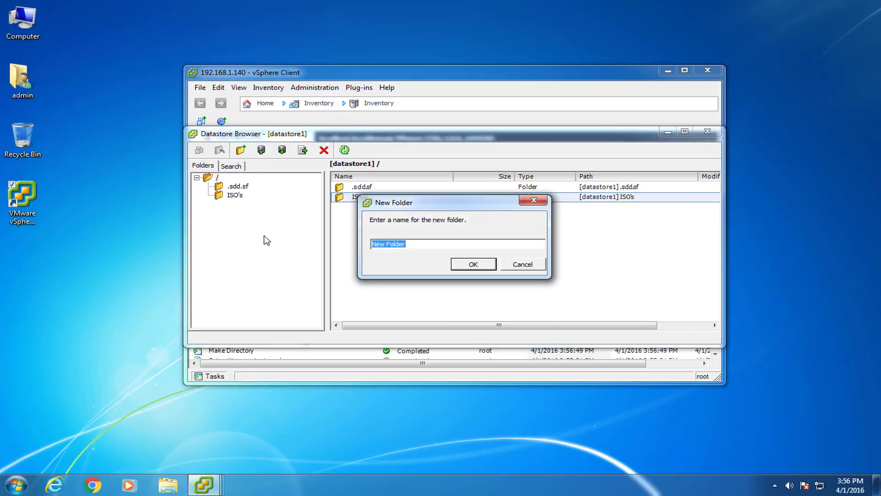
pyautogui.write('Virtual Machines')
pyautogui.press('Return')
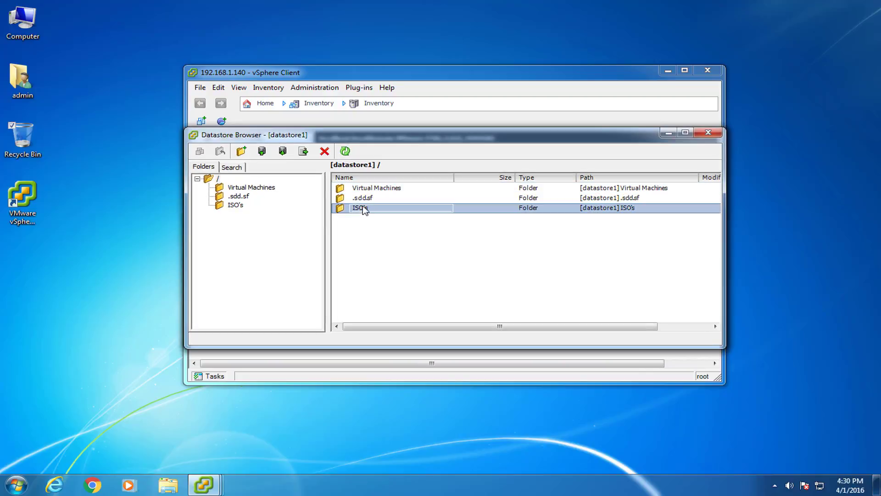
# Upload the ISO images from local Downloads\ISO's into datastore1's ISO's folder.
pyautogui.doubleClick(342, 208)
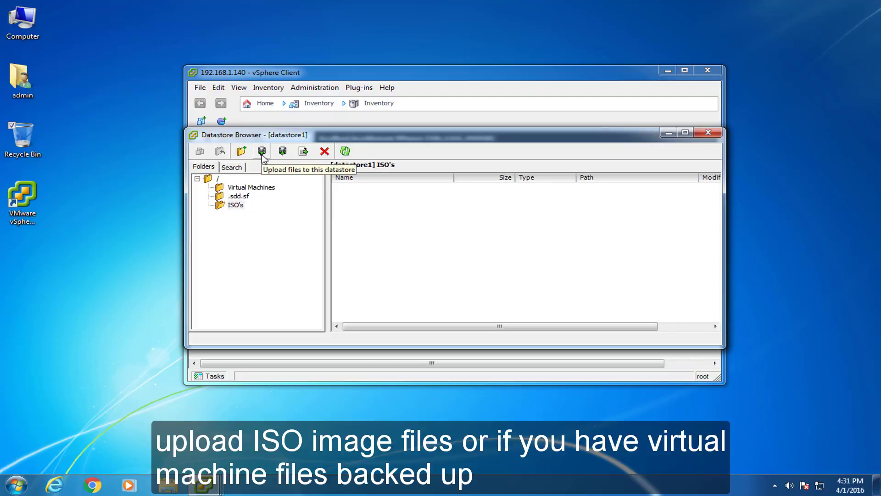
pyautogui.click(261, 152)
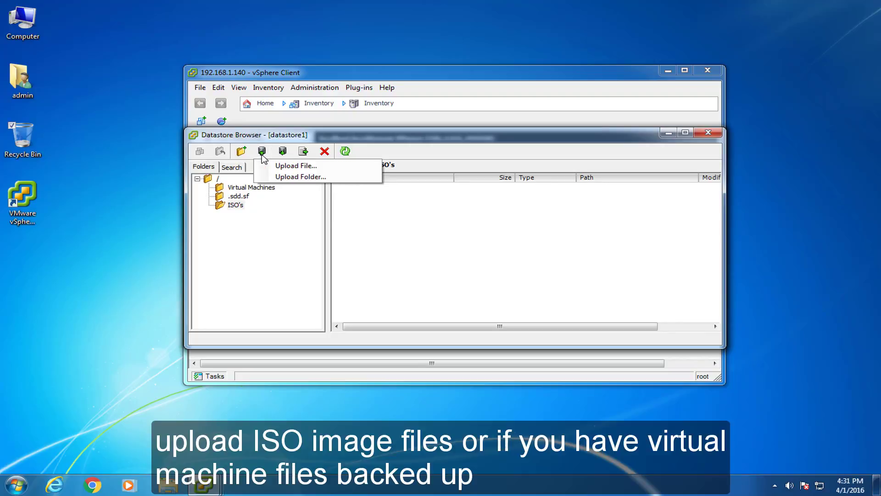
pyautogui.click(290, 166)
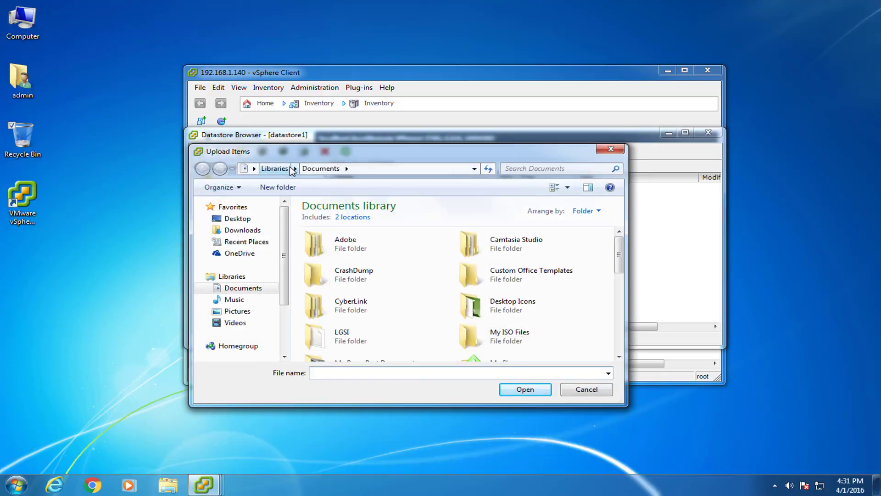
pyautogui.click(244, 230)
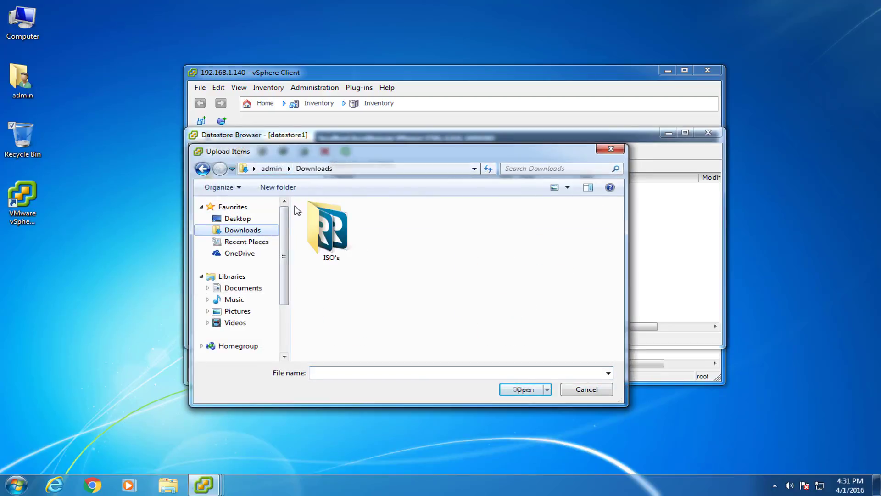
pyautogui.doubleClick(331, 235)
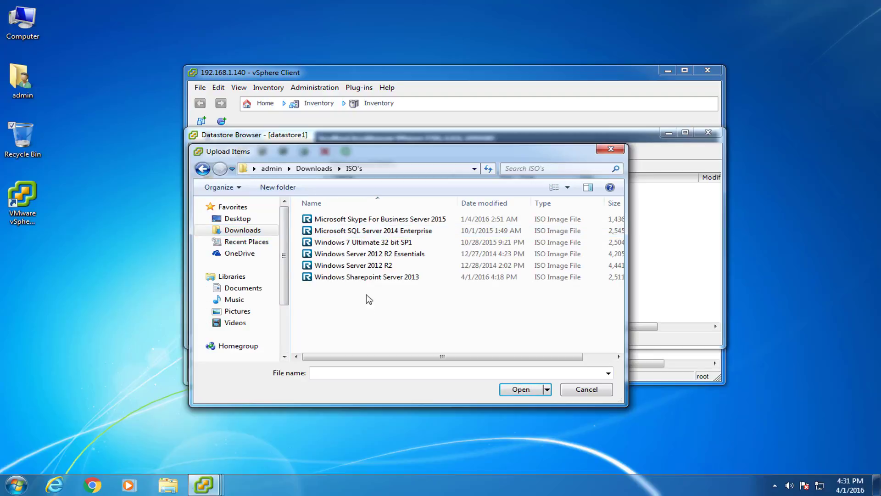
pyautogui.click(346, 220)
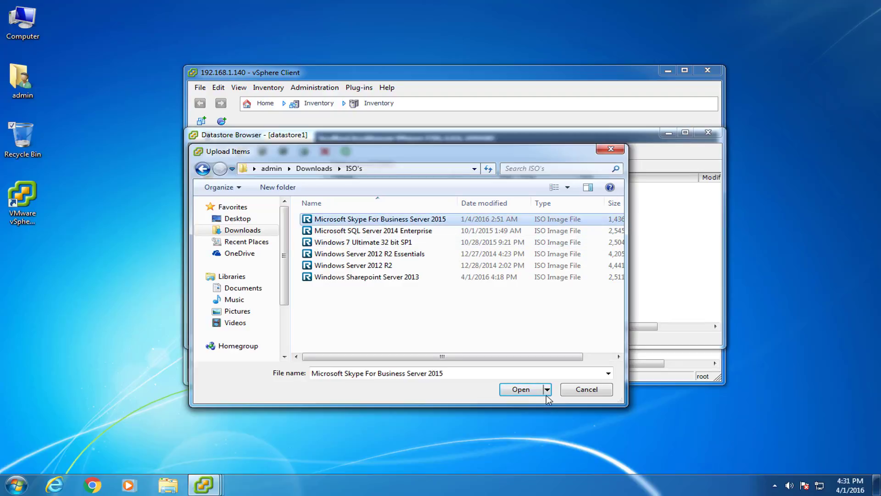
pyautogui.click(522, 389)
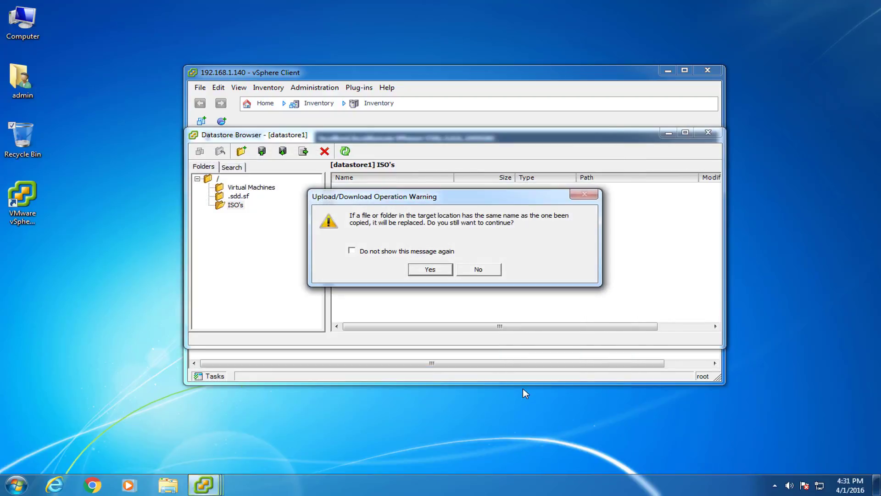
pyautogui.click(436, 271)
pyautogui.moveTo(163, 21); pyautogui.dragTo(481, 199)
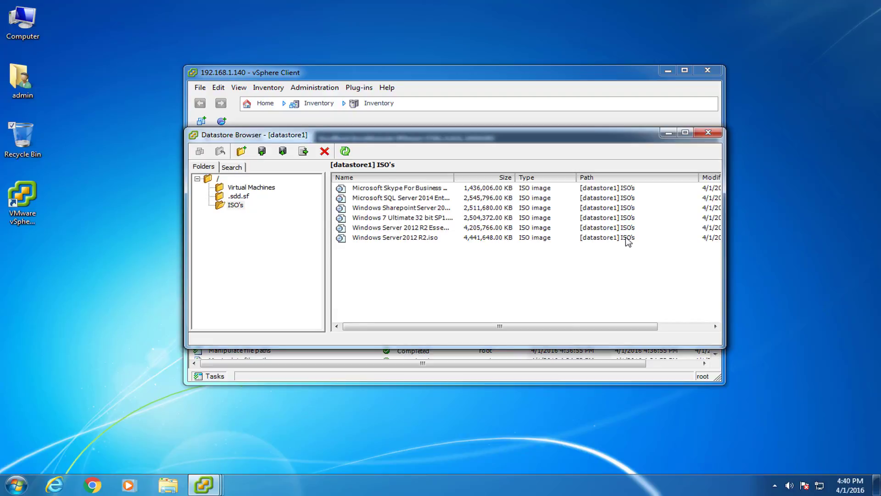
# Widen the Name column to verify the six uploaded ISO files.
pyautogui.moveTo(454, 179); pyautogui.dragTo(495, 179)
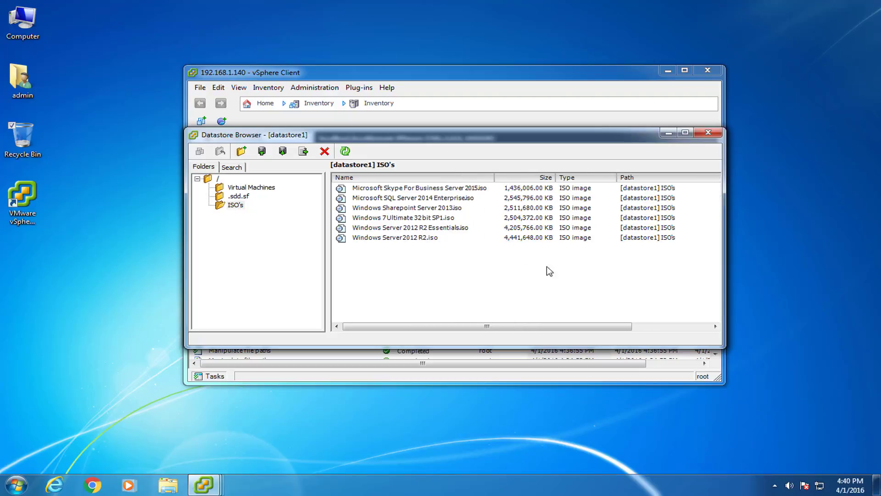
pyautogui.moveTo(558, 271); pyautogui.dragTo(459, 184)
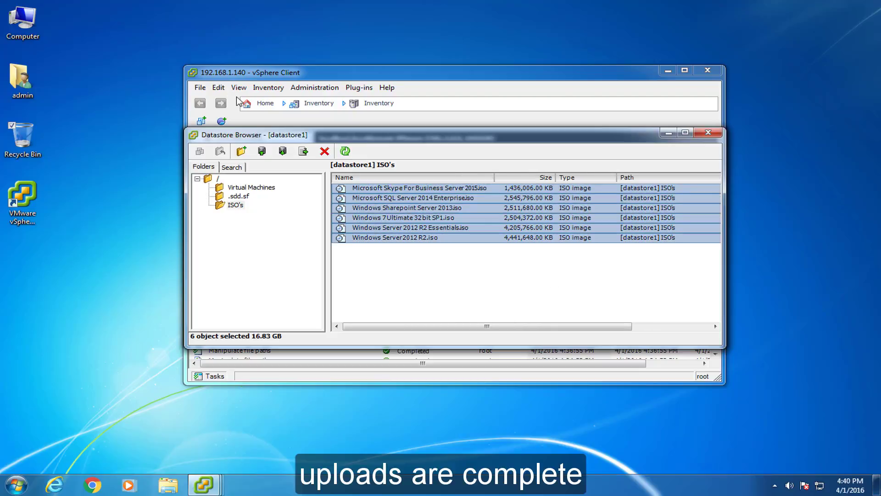
pyautogui.click(541, 280)
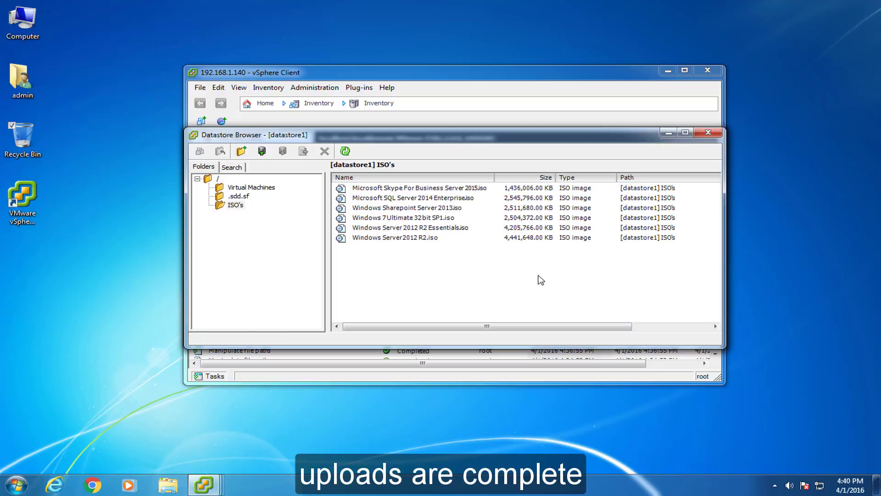
# Start a typical new virtual machine named CTN-WSTN-01 on datastore1.
pyautogui.click(708, 133)
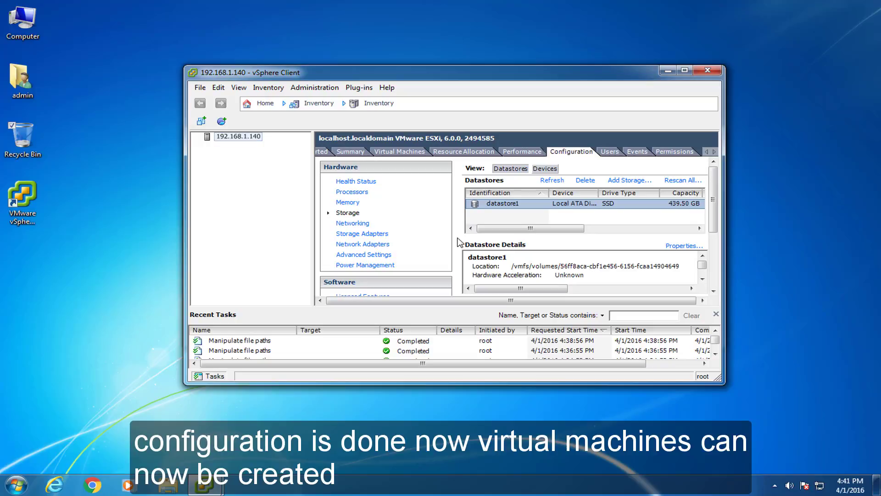
pyautogui.click(402, 153)
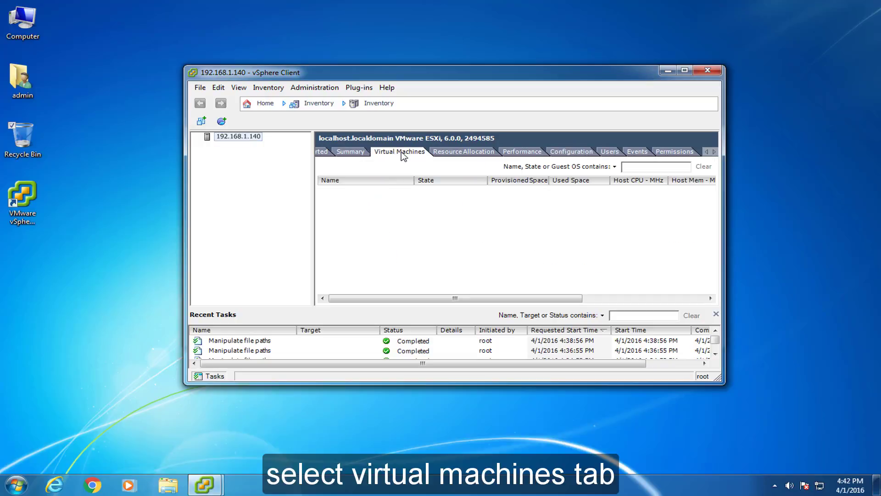
pyautogui.rightClick(329, 197)
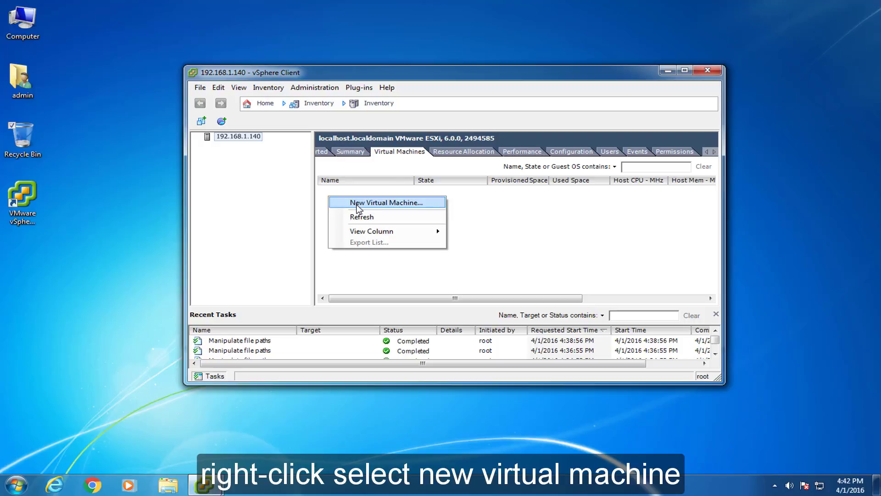
pyautogui.click(358, 203)
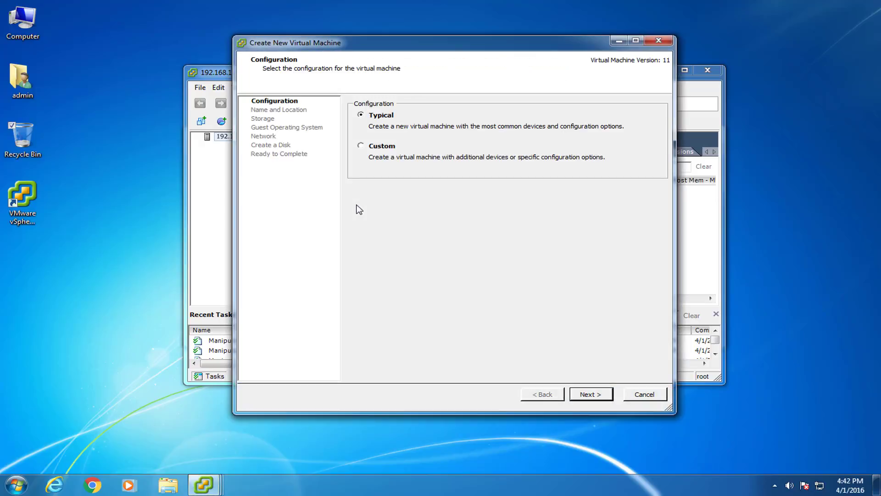
pyautogui.click(595, 397)
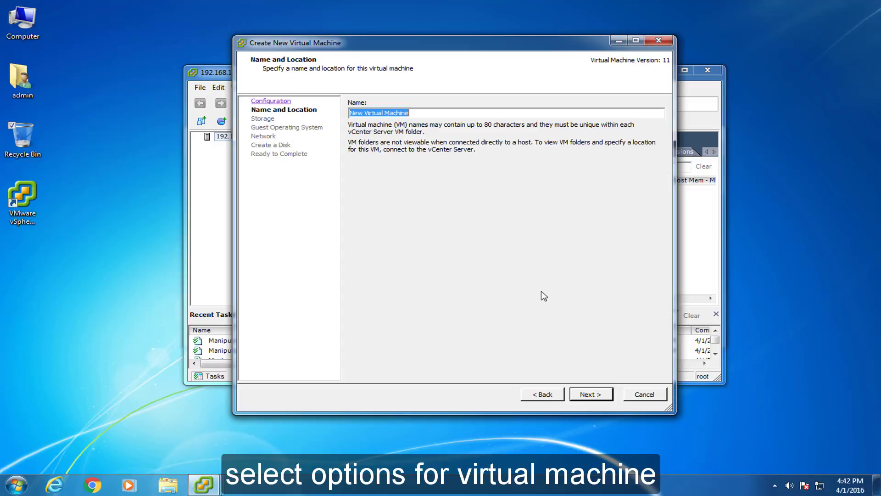
pyautogui.write('CTN-WSTN-01')
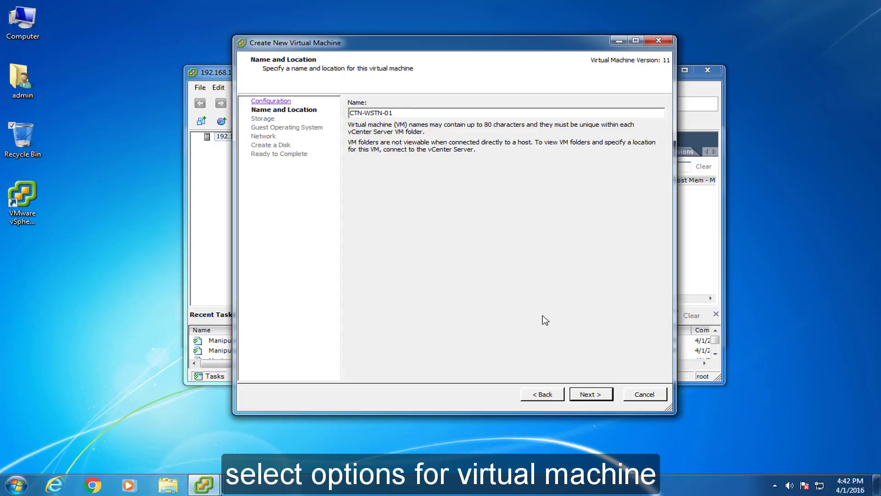
pyautogui.click(604, 399)
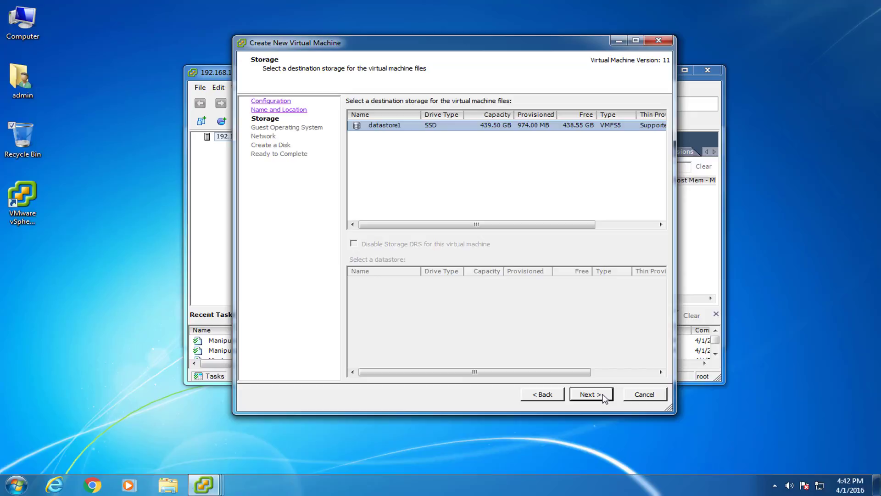
pyautogui.click(604, 398)
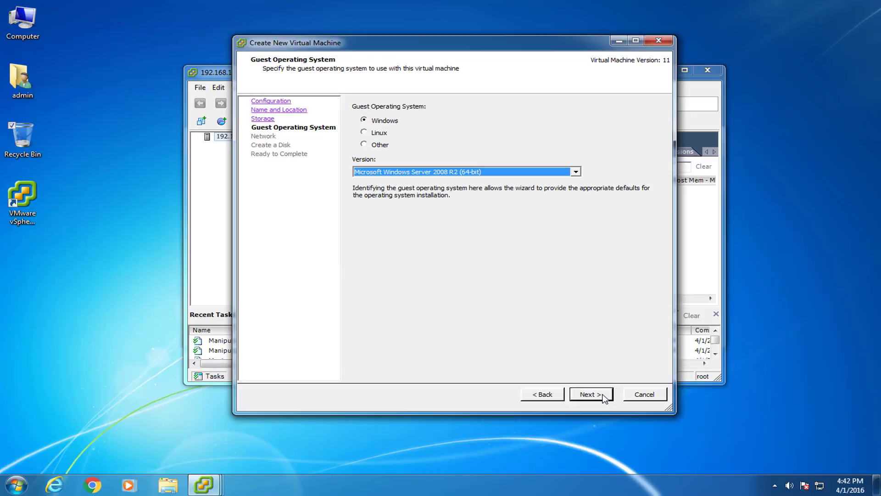
# Choose Windows 7 (32-bit), a 40 GB disk, and editing settings before completion.
pyautogui.click(577, 172)
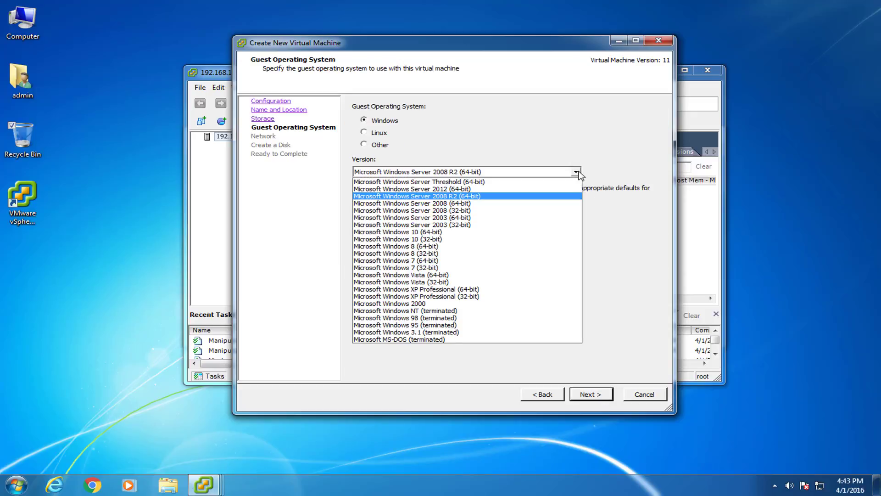
pyautogui.click(573, 268)
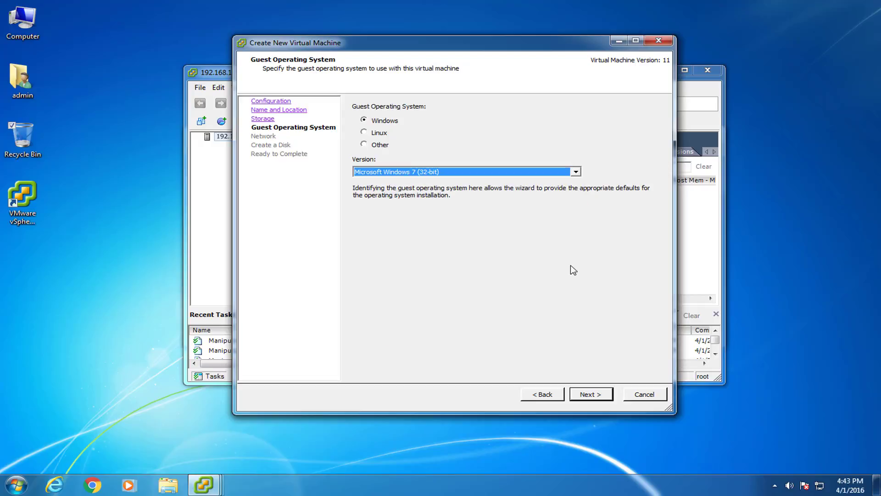
pyautogui.click(606, 398)
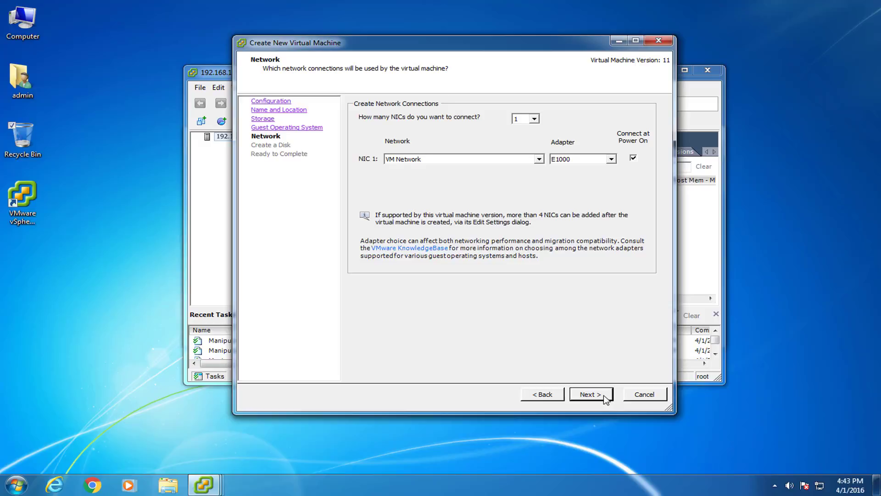
pyautogui.click(605, 398)
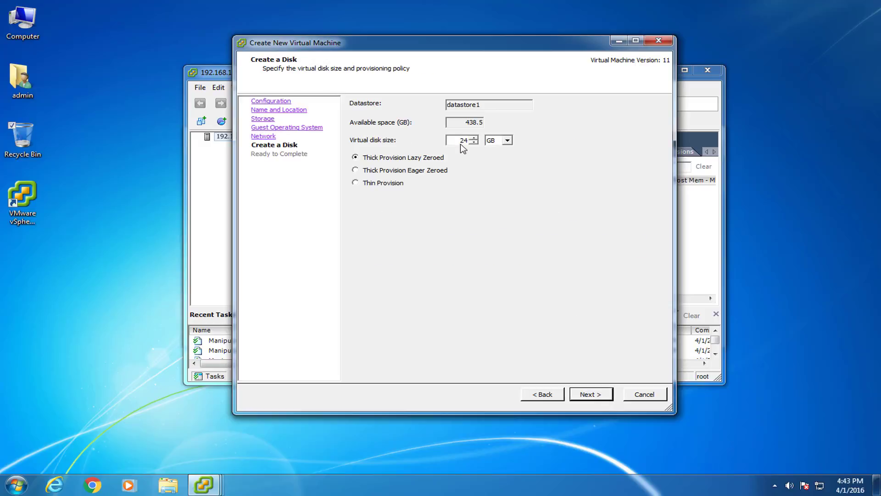
pyautogui.doubleClick(464, 140)
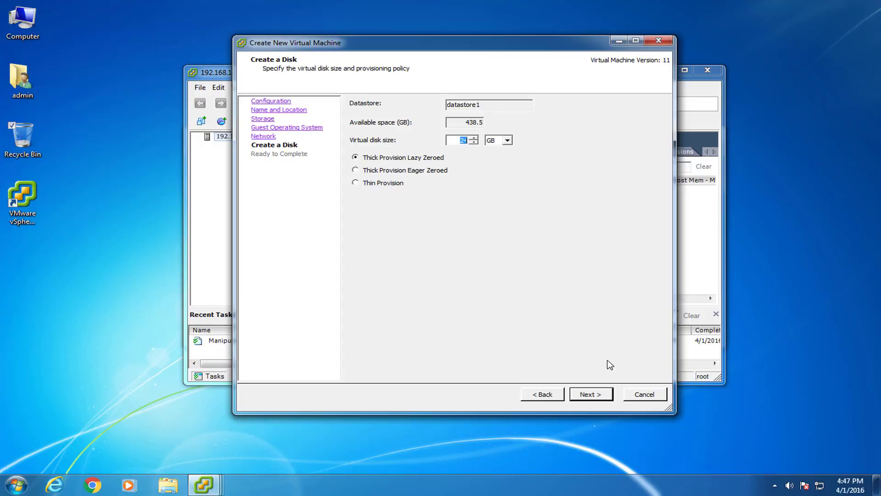
pyautogui.write('40')
pyautogui.click(605, 397)
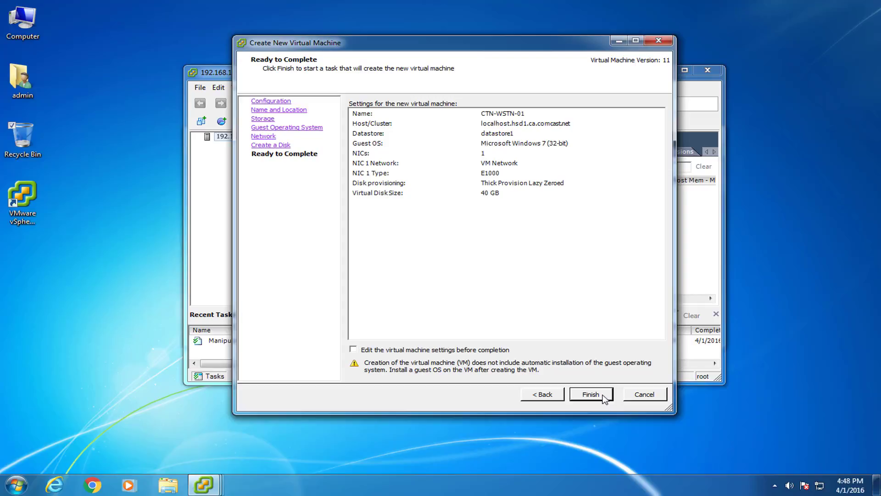
pyautogui.click(353, 350)
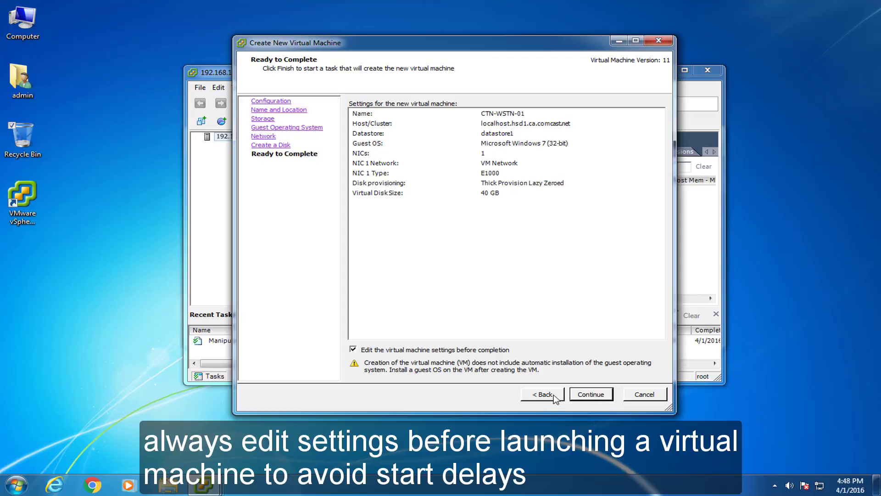
# Load datastore1's Windows 7 Ultimate 32bit SP1.iso into the CD/DVD drive and finish the VM.
pyautogui.click(591, 394)
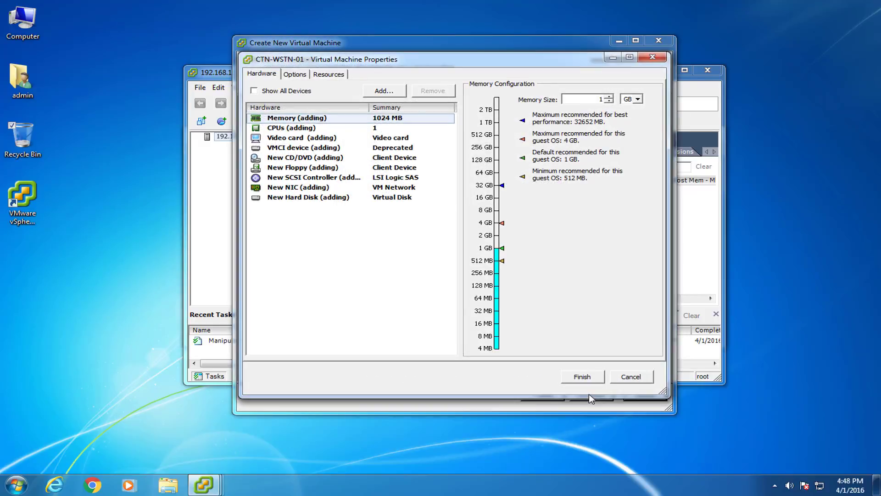
pyautogui.click(294, 159)
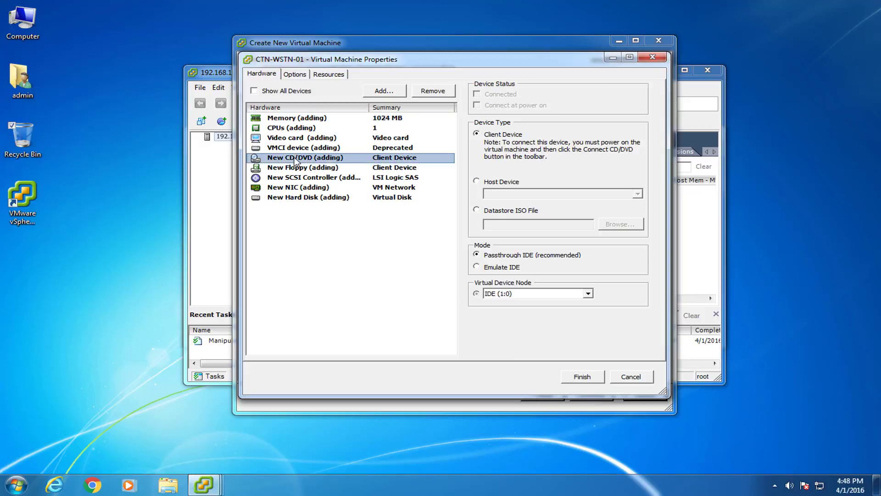
pyautogui.click(485, 212)
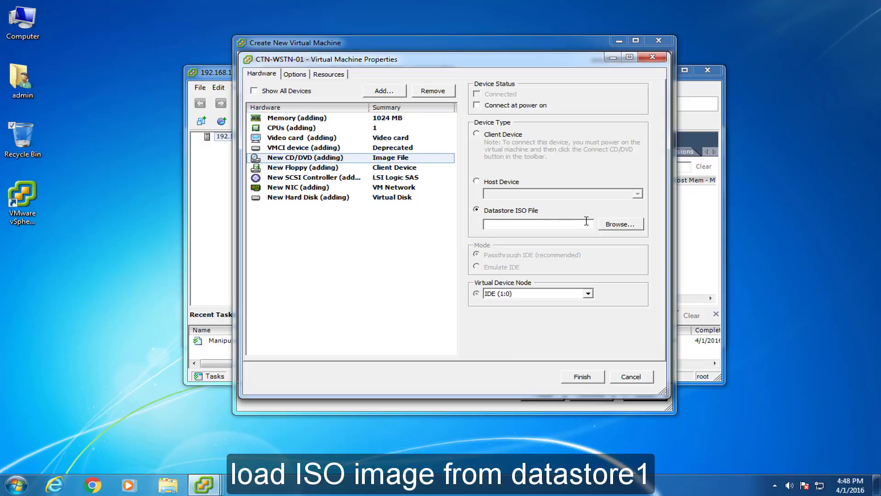
pyautogui.click(620, 225)
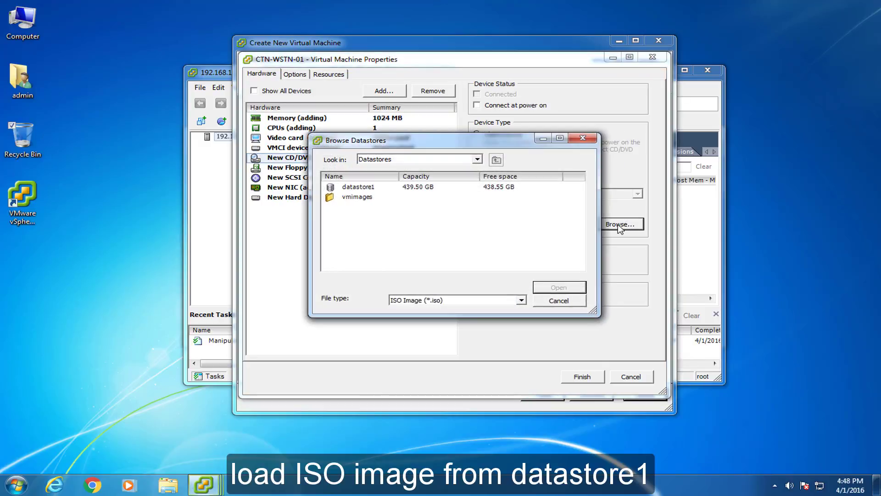
pyautogui.doubleClick(360, 188)
pyautogui.doubleClick(357, 207)
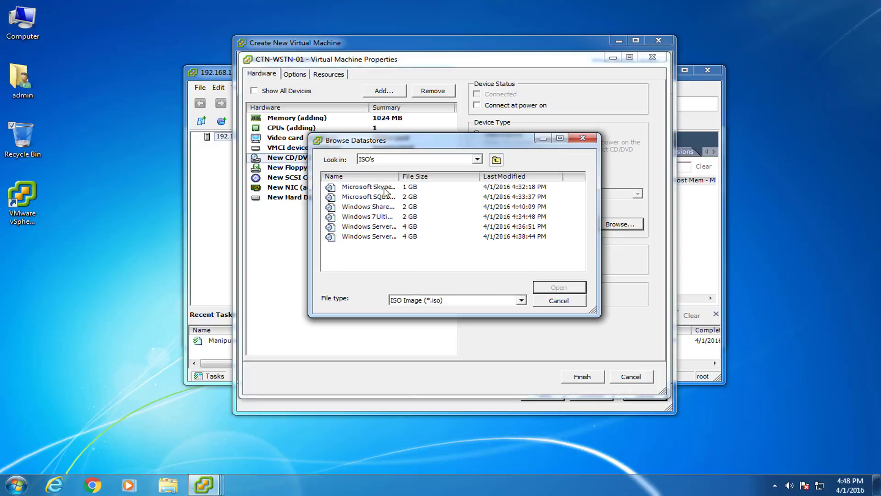
pyautogui.moveTo(399, 177); pyautogui.dragTo(459, 177)
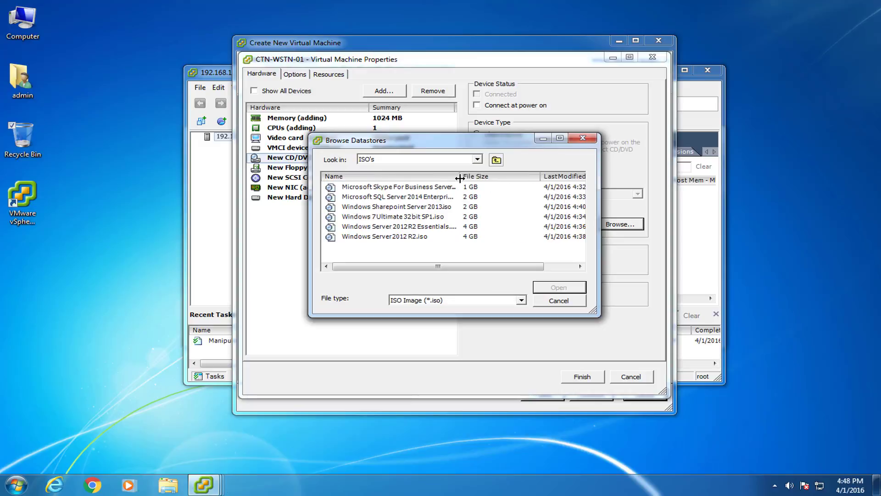
pyautogui.click(384, 217)
pyautogui.click(564, 287)
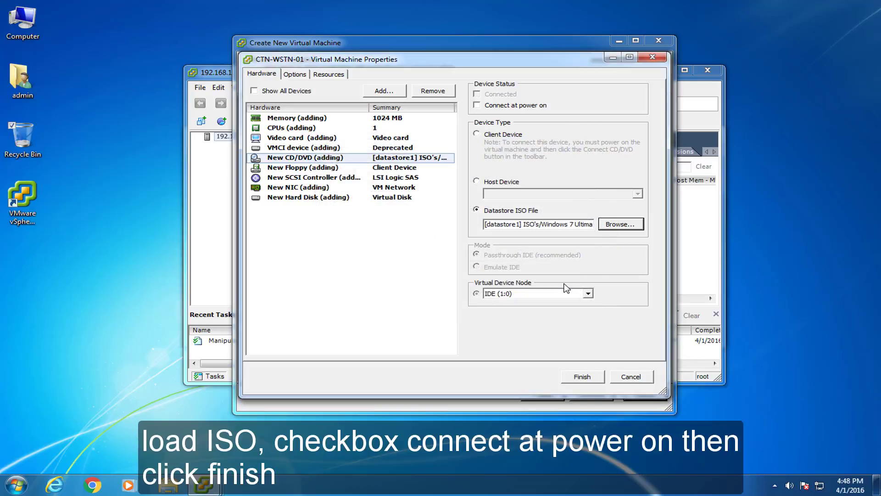
pyautogui.click(591, 380)
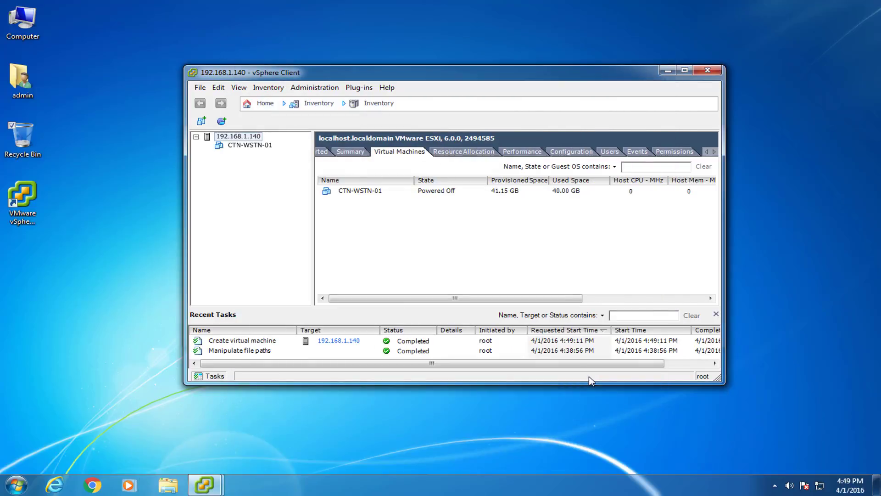
# Open CTN-WSTN-01's console and power on the virtual machine.
pyautogui.rightClick(345, 192)
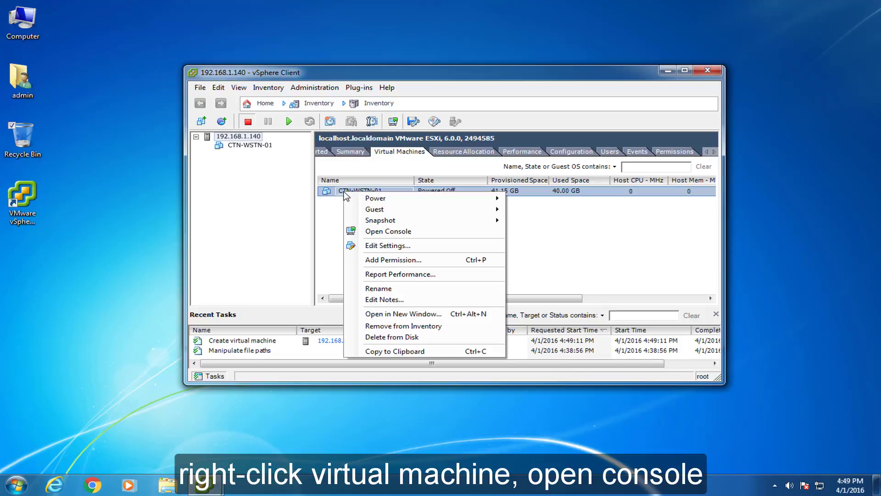
pyautogui.click(356, 232)
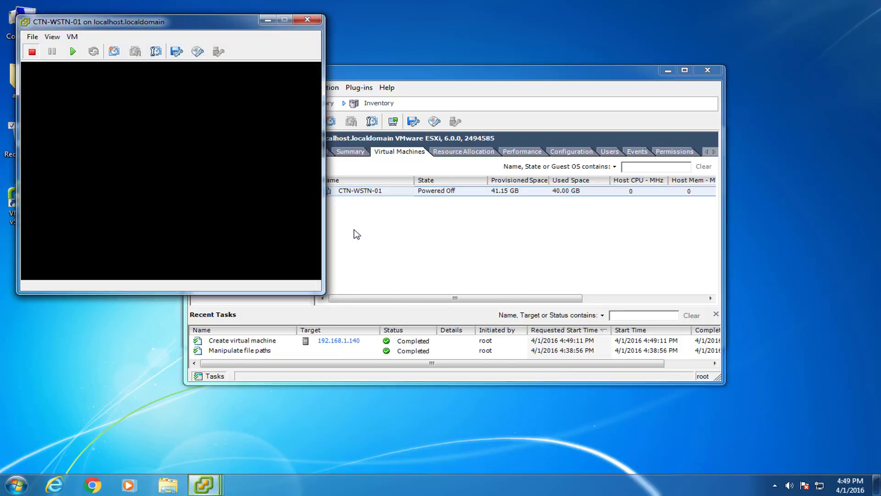
pyautogui.moveTo(206, 29); pyautogui.dragTo(362, 37)
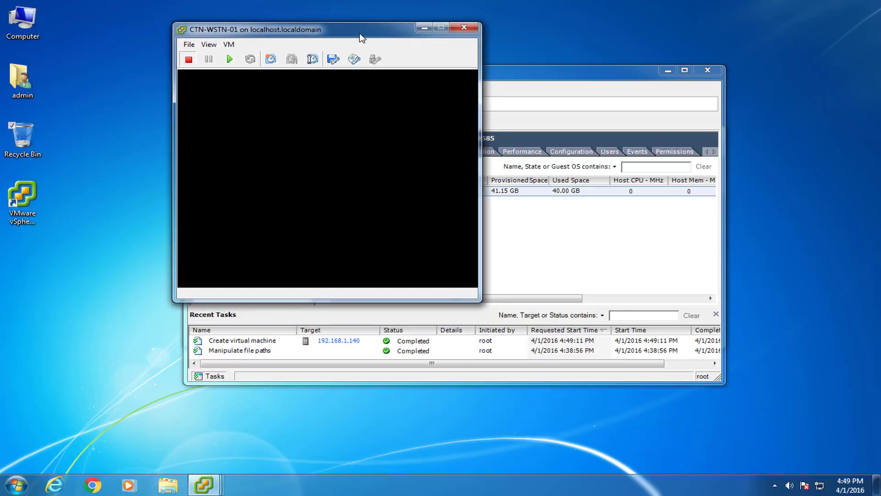
pyautogui.click(229, 59)
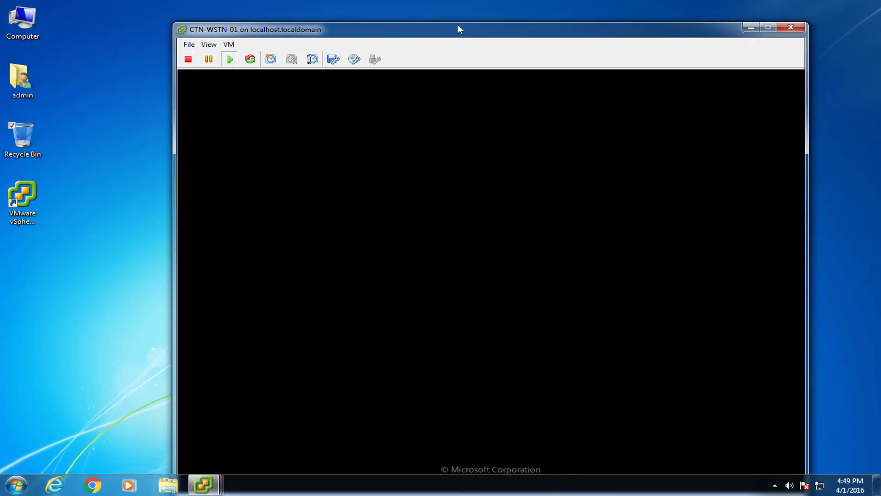
pyautogui.moveTo(461, 26); pyautogui.dragTo(434, 12)
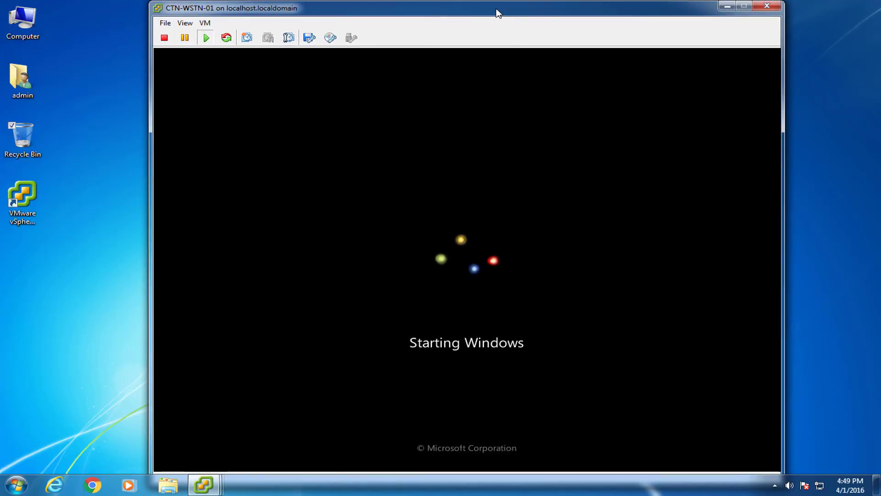
pyautogui.moveTo(498, 13); pyautogui.dragTo(483, 13)
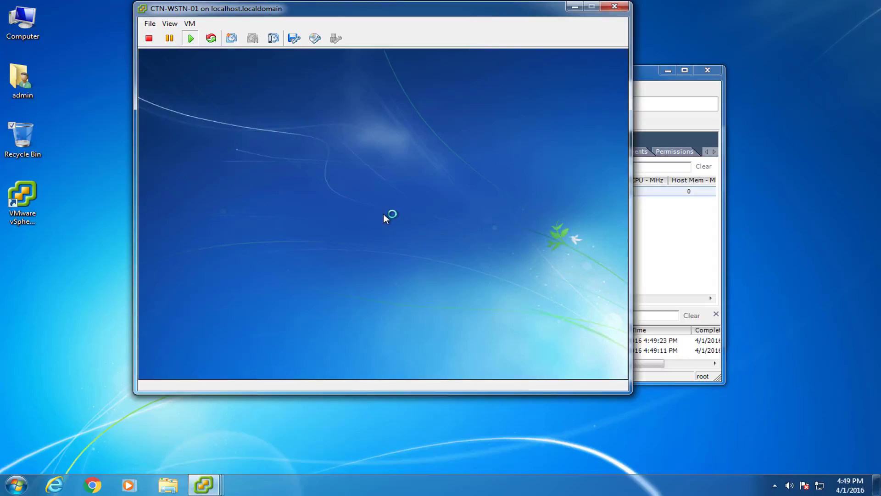
pyautogui.moveTo(447, 16); pyautogui.dragTo(505, 15)
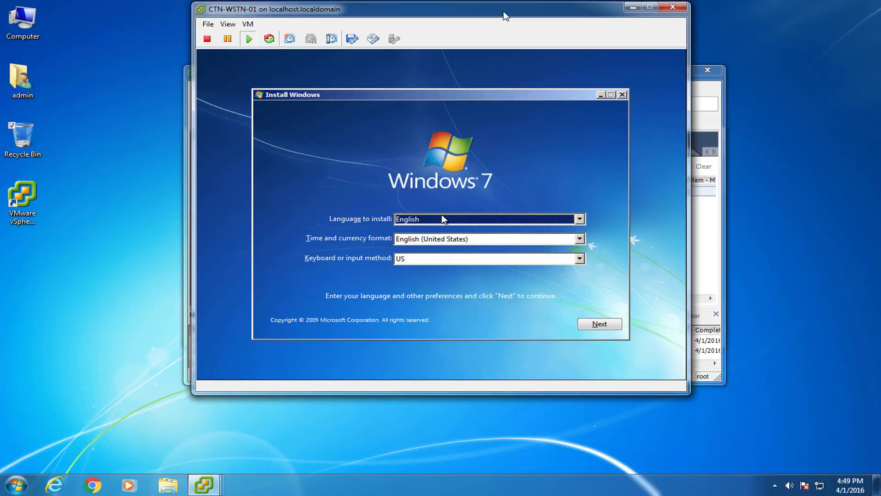
# Run Windows 7 Setup as a custom install onto Disk 0 with license accepted, then restart.
pyautogui.click(601, 325)
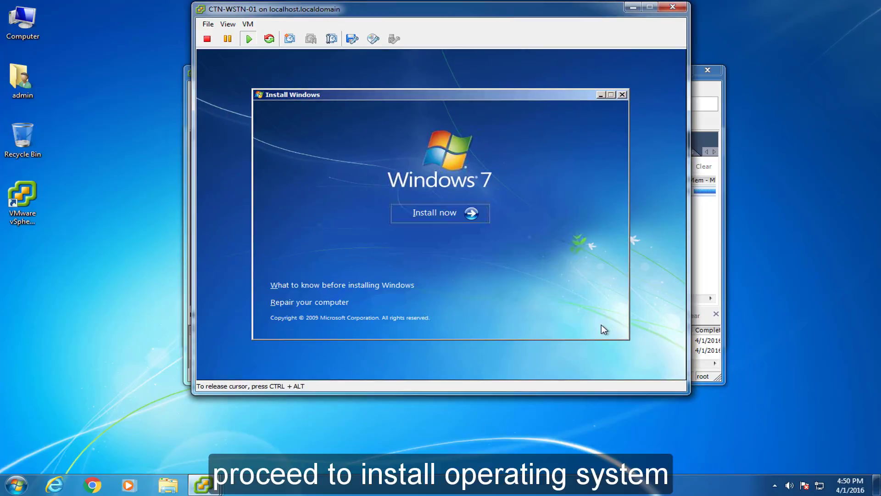
pyautogui.click(450, 213)
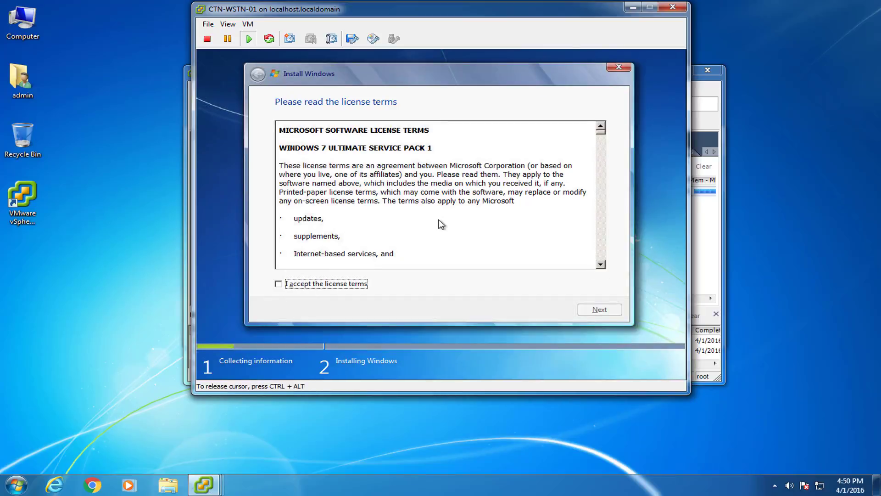
pyautogui.click(278, 284)
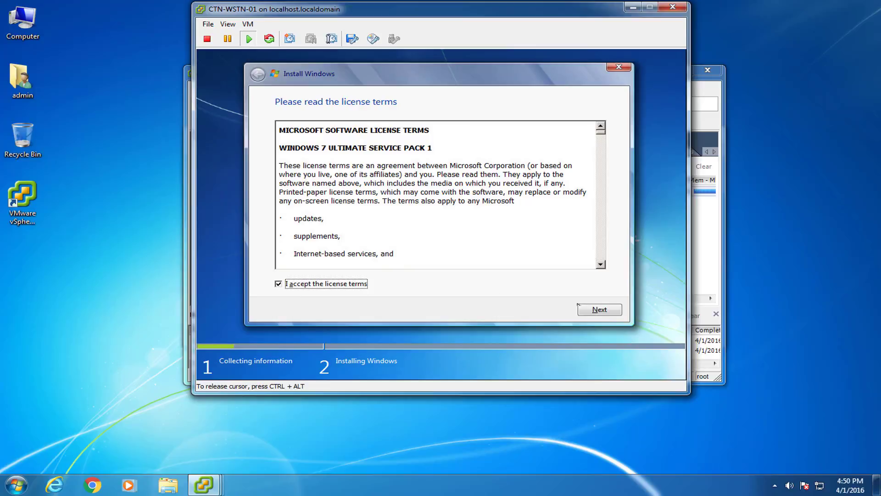
pyautogui.click(610, 312)
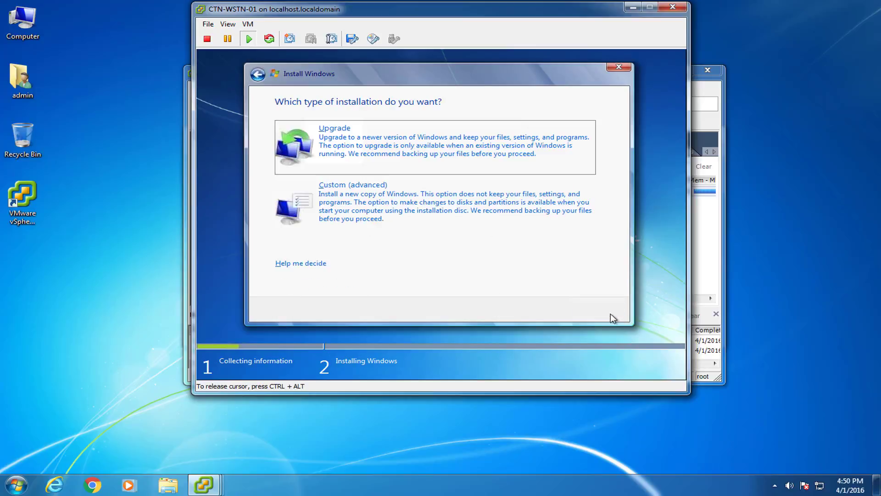
pyautogui.click(440, 216)
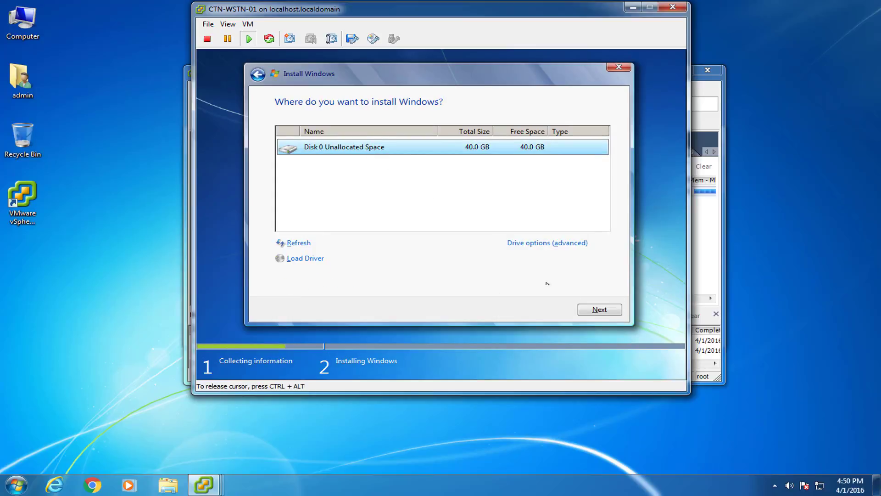
pyautogui.click(618, 311)
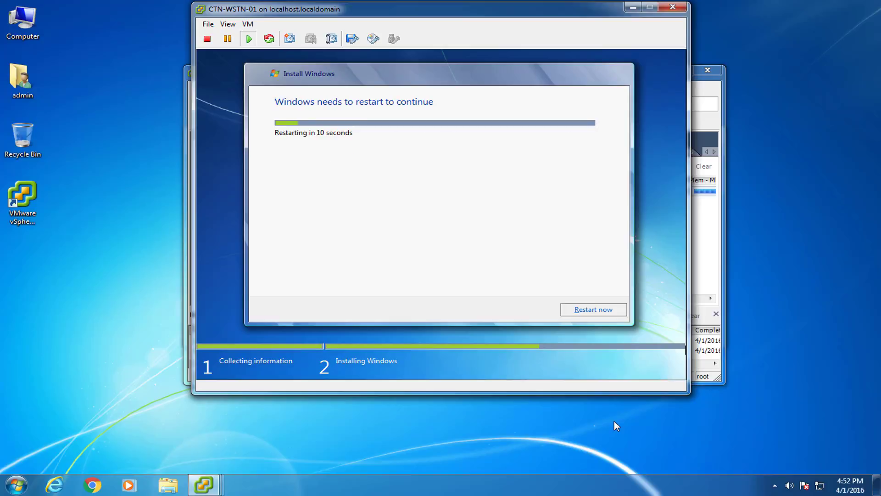
pyautogui.click(607, 311)
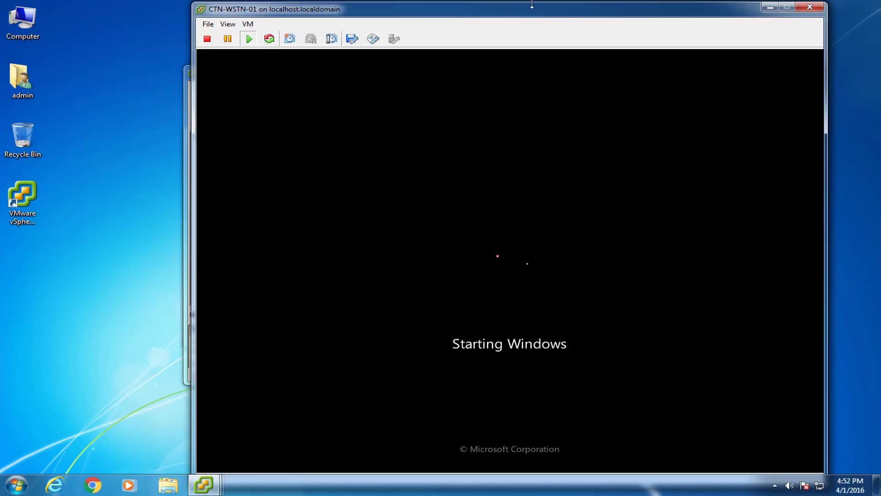
# Enter user name admin and computer name CTN-WKSTN-01 in Windows 7 setup.
pyautogui.moveTo(521, 17); pyautogui.dragTo(463, 17)
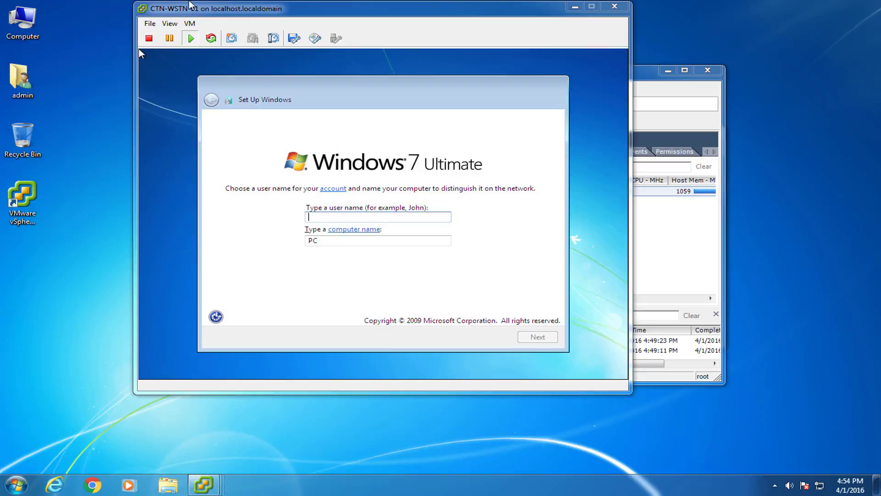
pyautogui.moveTo(195, 8); pyautogui.dragTo(262, 8)
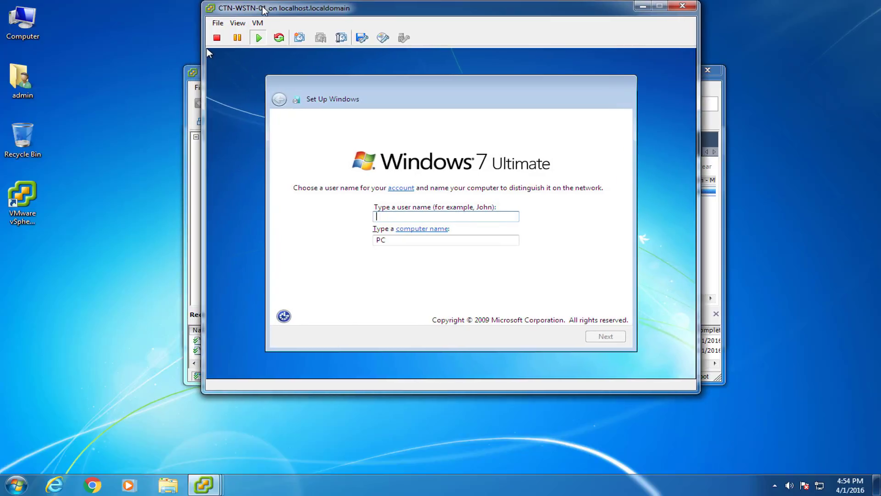
pyautogui.click(207, 50)
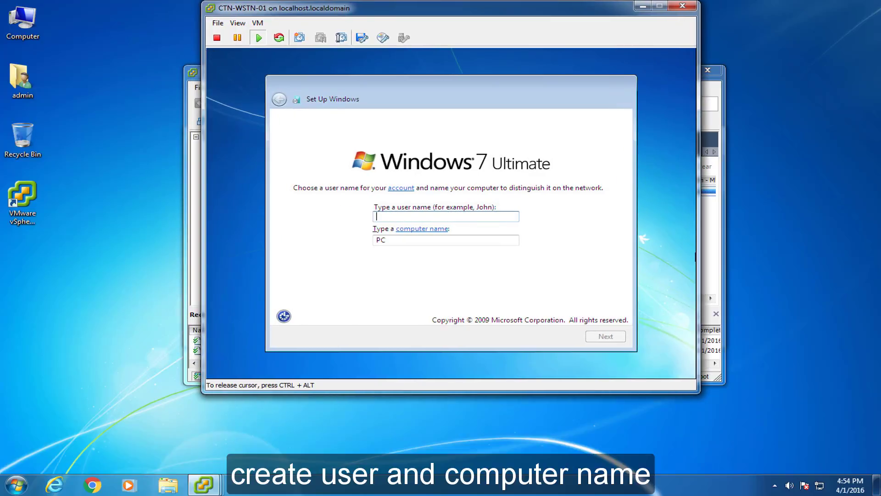
pyautogui.write('admin')
pyautogui.press('Tab')
pyautogui.press('Tab')
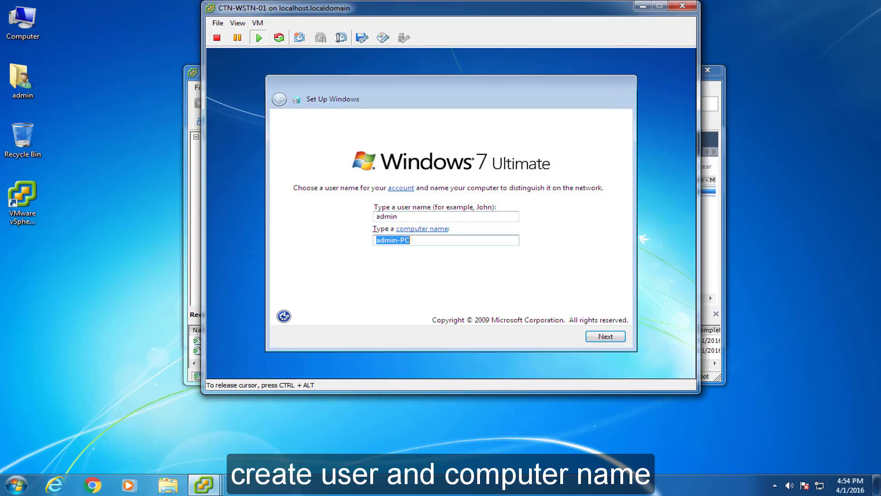
pyautogui.press('BackSpace')
pyautogui.write('CTN-WKSTN-01')
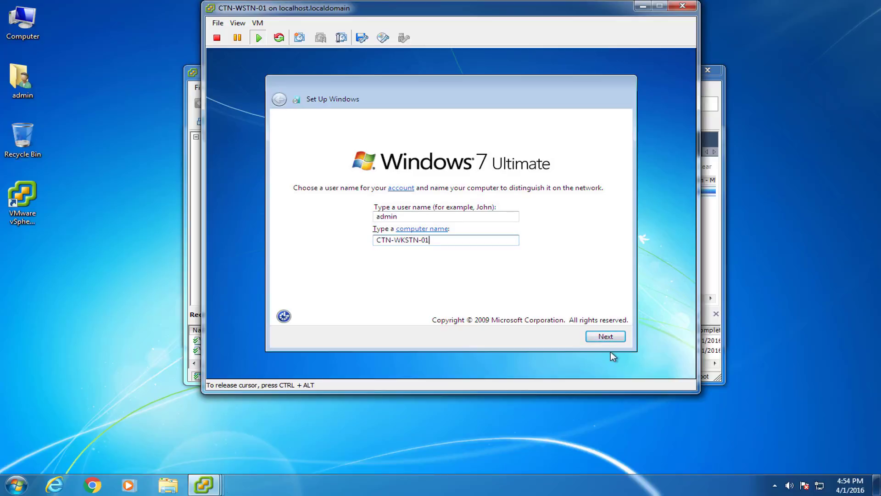
pyautogui.click(606, 336)
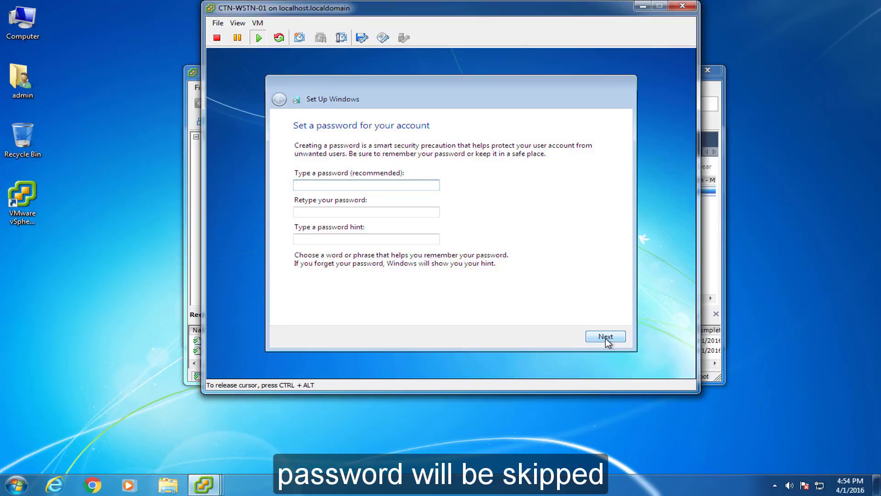
# Skip the password and product key, disable auto-activation, and choose Ask me later for updates.
pyautogui.click(606, 336)
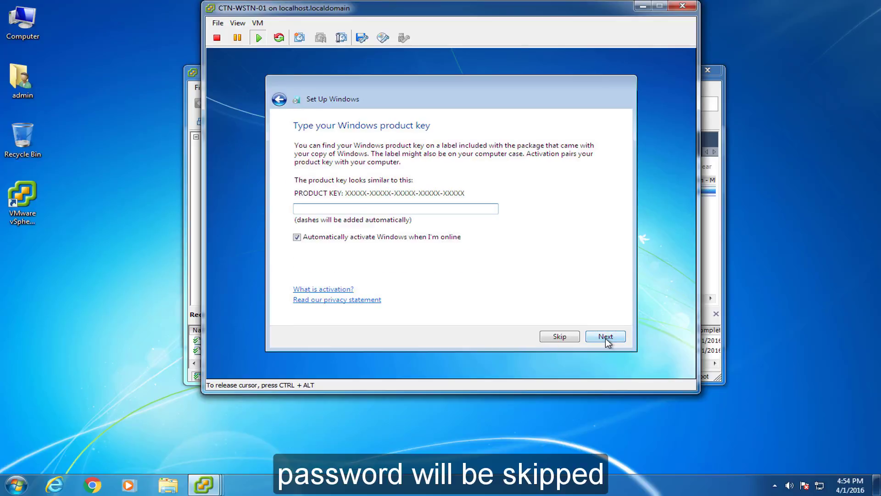
pyautogui.click(327, 240)
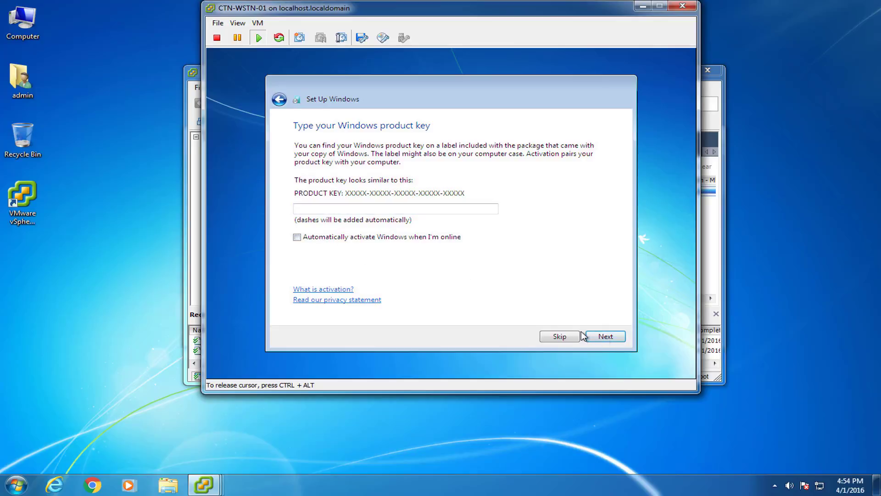
pyautogui.click(606, 337)
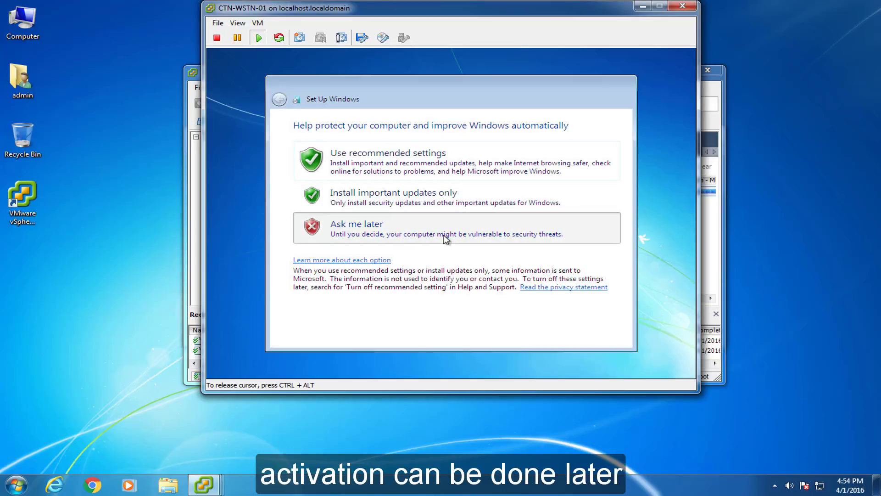
pyautogui.click(443, 235)
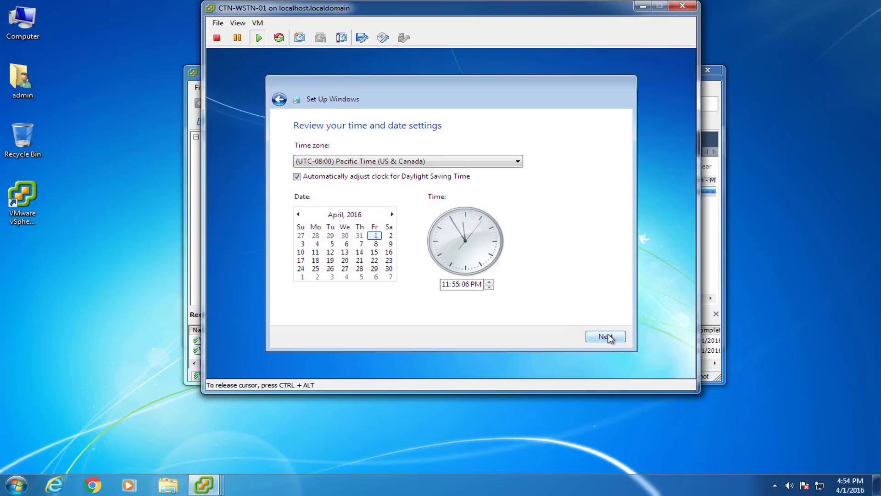
# Set the clock hour to 4 and choose Home network as the network location.
pyautogui.click(444, 282)
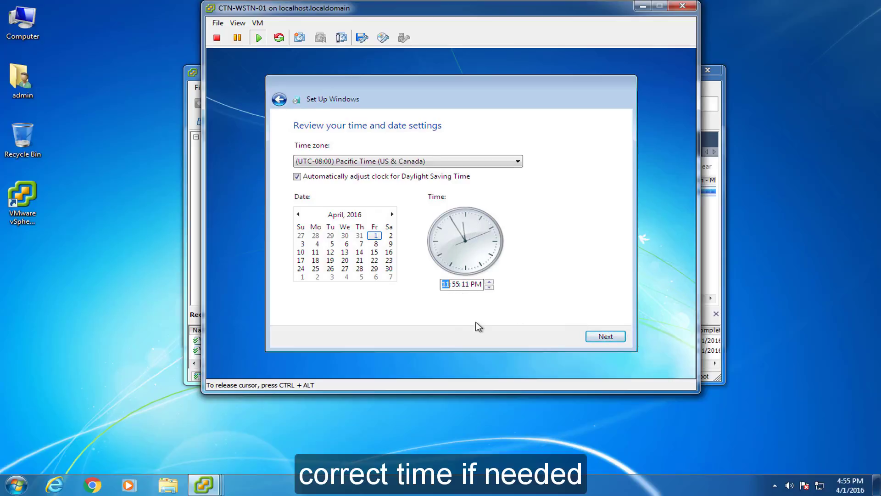
pyautogui.write('4')
pyautogui.click(605, 336)
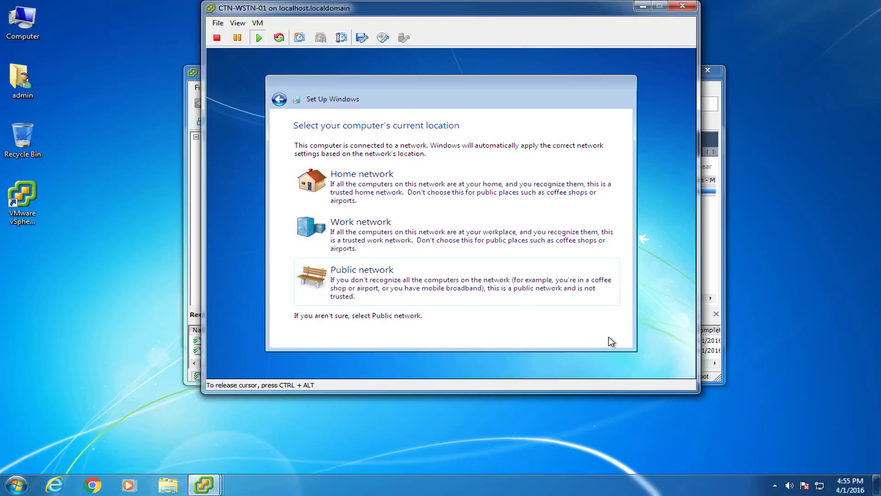
pyautogui.click(466, 186)
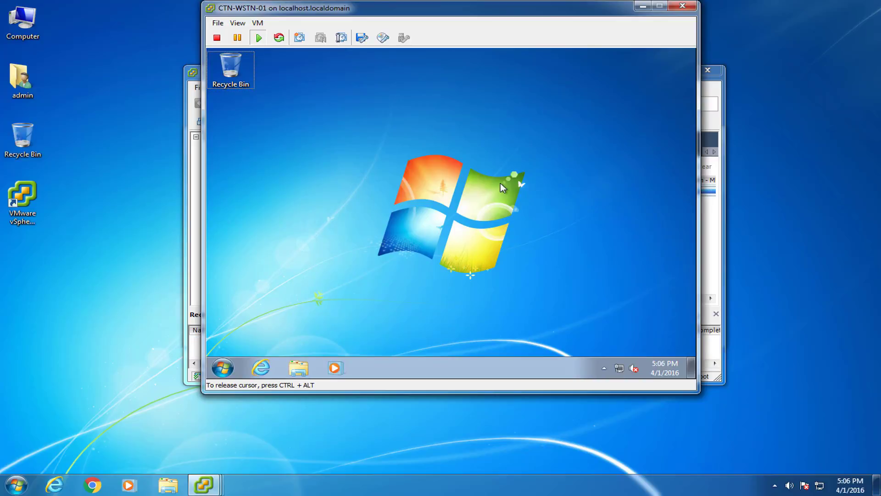
# Show the Computer and admin user-files icons on the desktop, placing admin below Computer.
pyautogui.rightClick(445, 199)
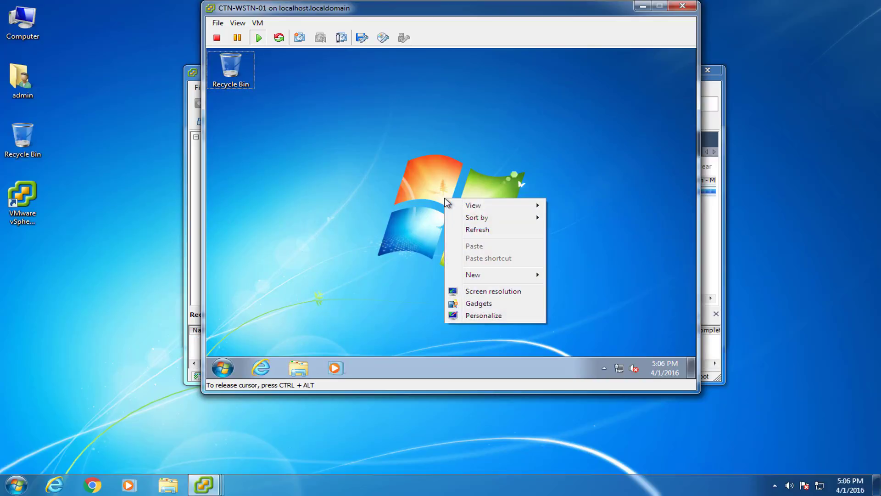
pyautogui.click(476, 316)
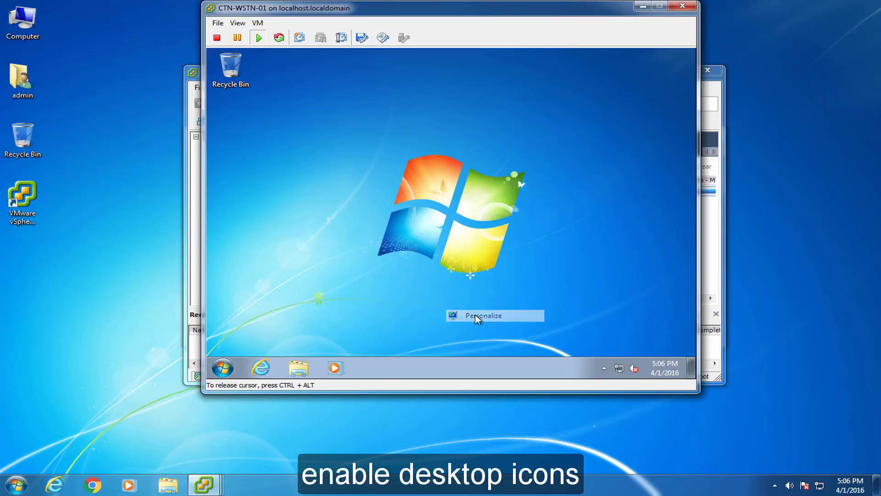
pyautogui.click(274, 112)
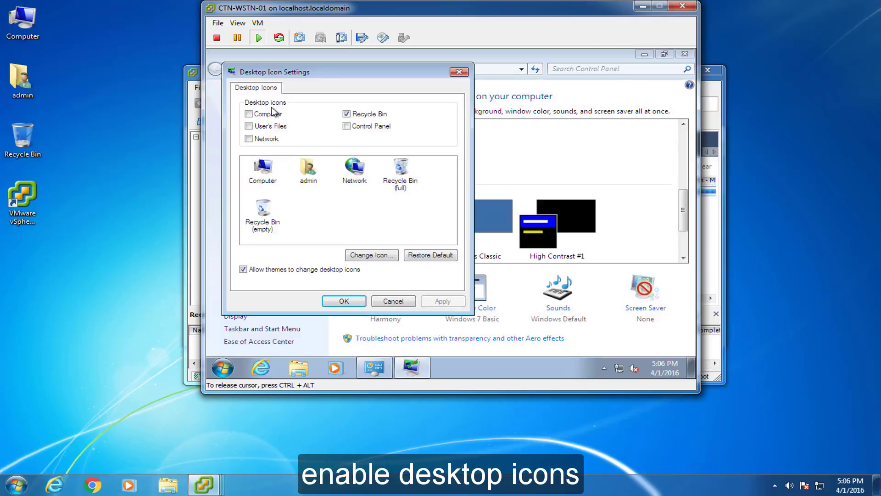
pyautogui.click(260, 114)
pyautogui.click(258, 126)
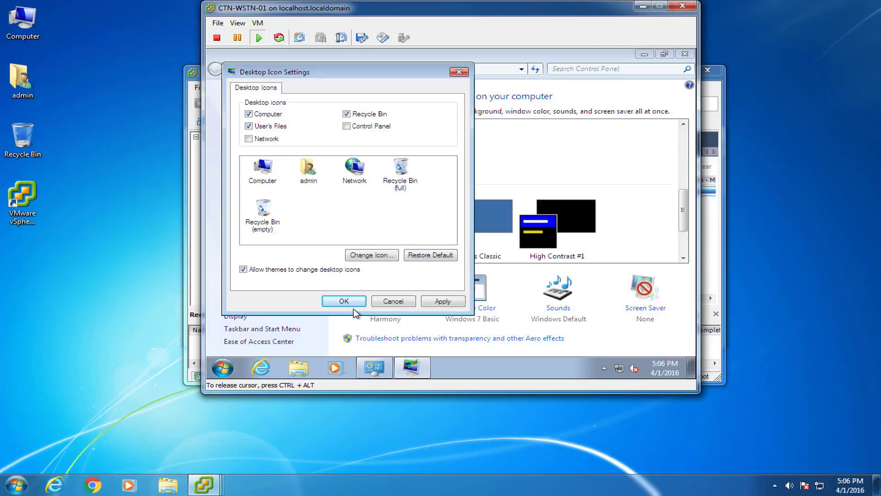
pyautogui.click(346, 301)
pyautogui.click(686, 54)
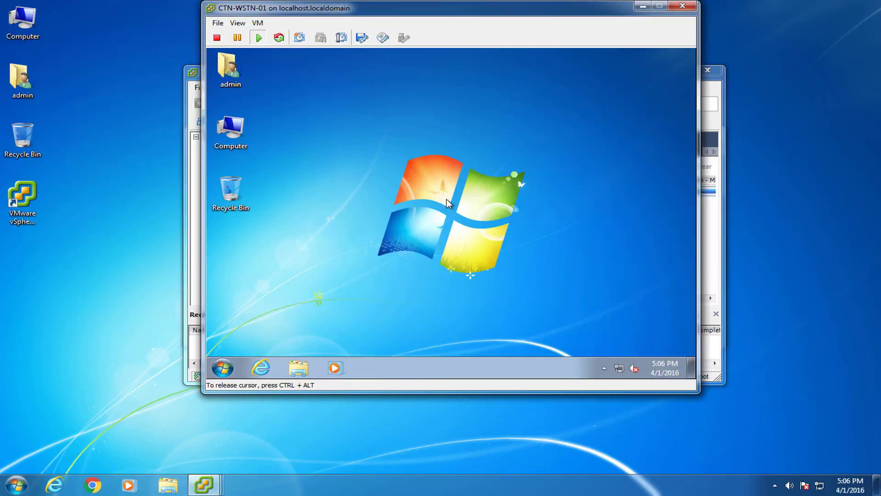
pyautogui.rightClick(447, 200)
pyautogui.click(337, 316)
pyautogui.moveTo(231, 76); pyautogui.dragTo(236, 125)
# Review the guest's system properties and activation details from the Computer icon.
pyautogui.rightClick(237, 76)
pyautogui.click(273, 181)
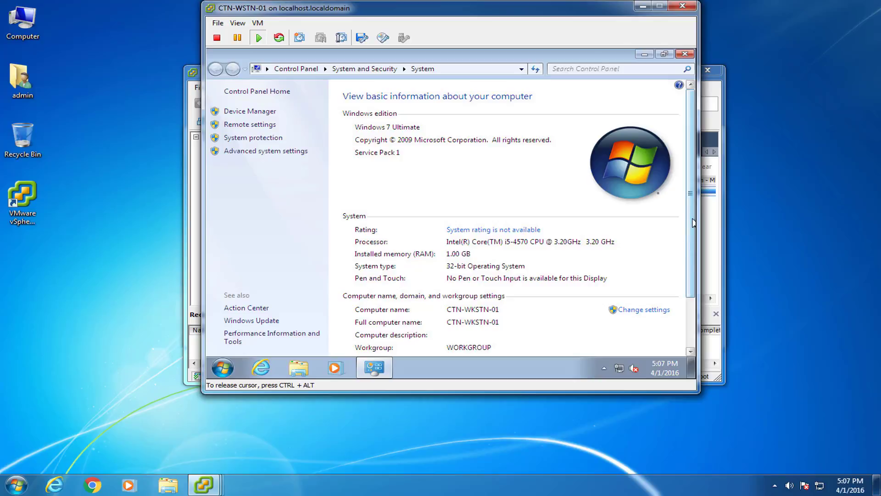
pyautogui.scroll(-3, 694, 222)
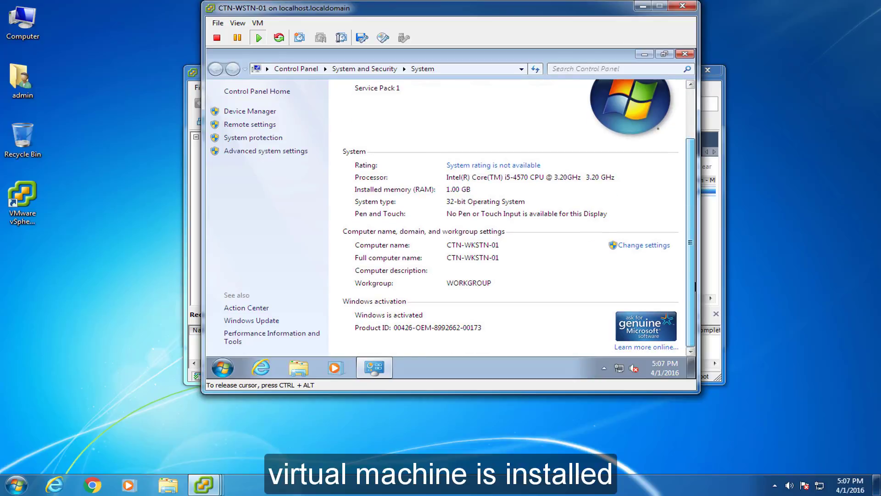
pyautogui.scroll(3, 691, 222)
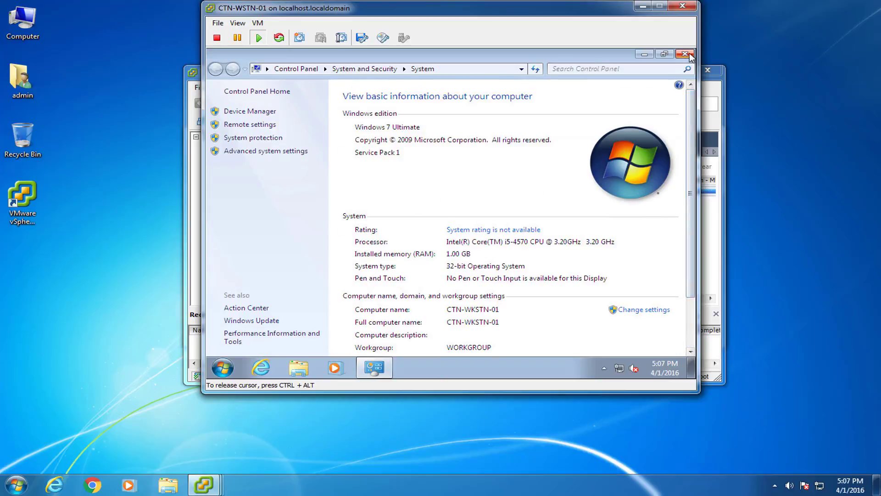
pyautogui.click(689, 54)
pyautogui.click(447, 207)
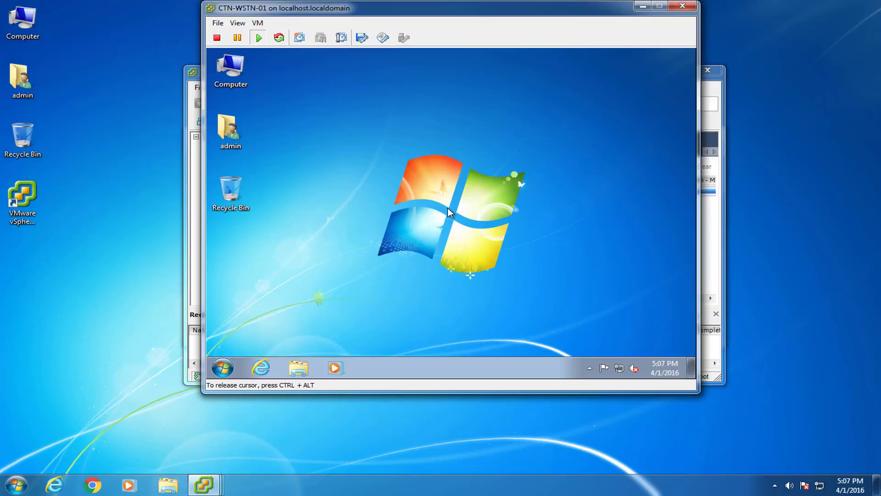
# Mount the VMware Tools installer into the guest from the VM's Guest menu.
pyautogui.hotkey('ctrl', 'alt')
pyautogui.click(260, 26)
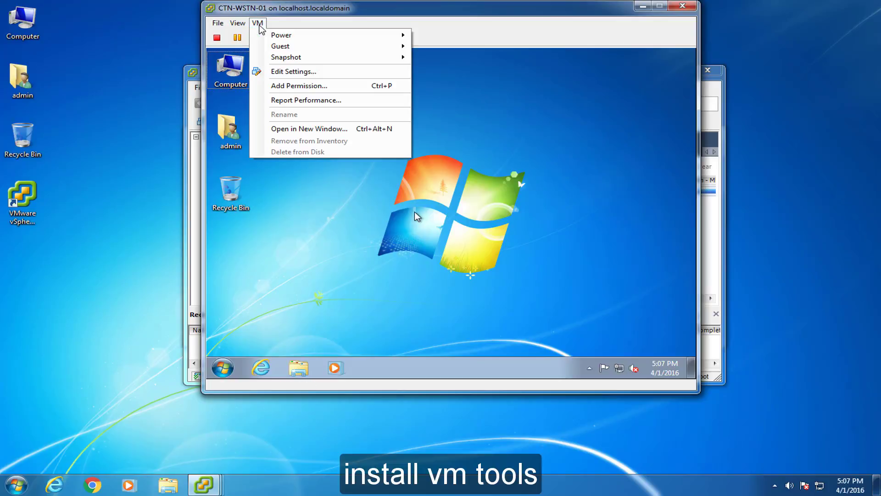
pyautogui.moveTo(263, 36)
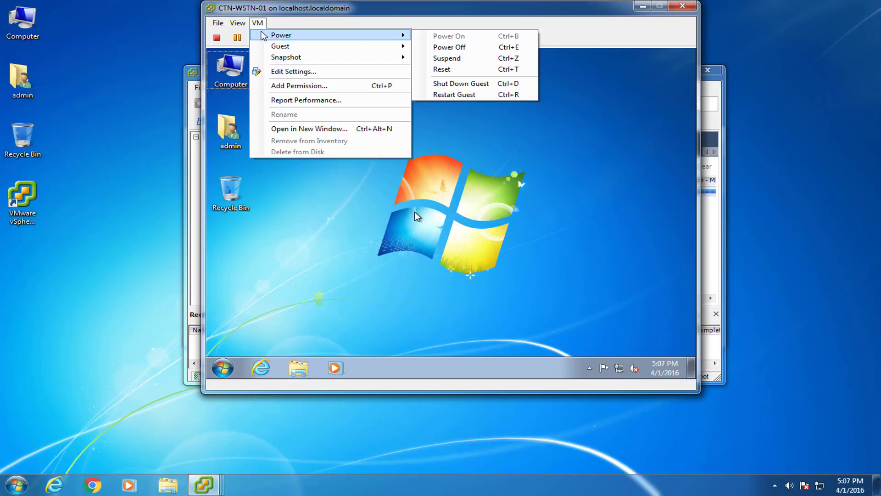
pyautogui.moveTo(302, 44)
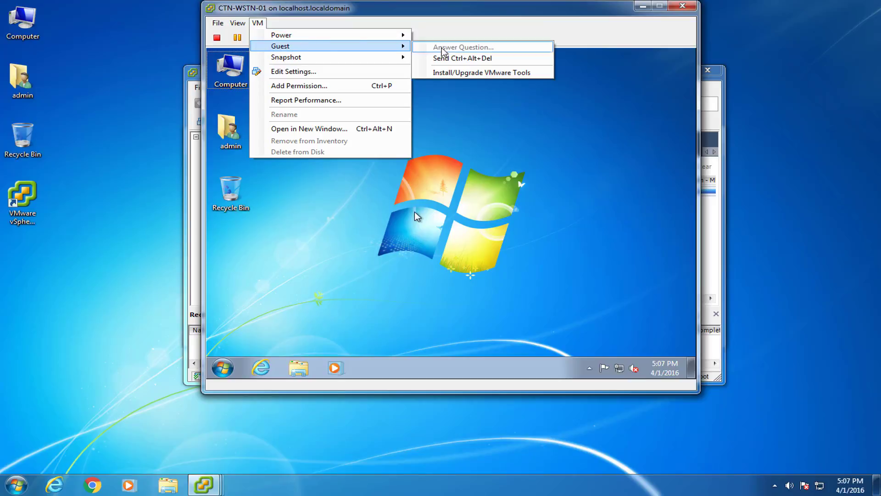
pyautogui.click(503, 74)
pyautogui.click(495, 230)
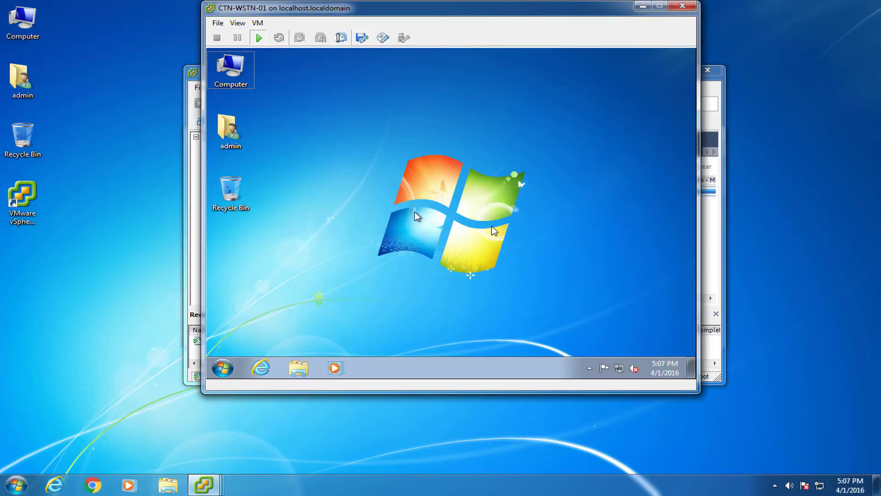
pyautogui.click(460, 225)
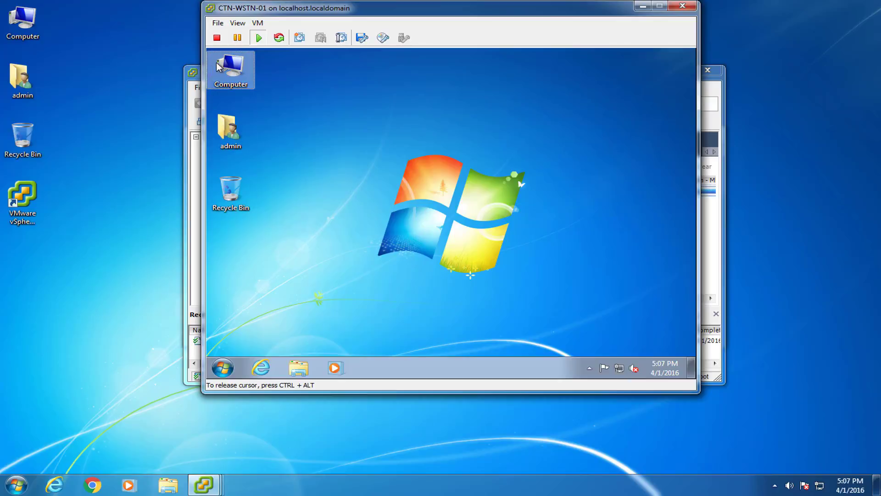
# Run setup.exe from the VMware Tools disc and approve the UAC prompt.
pyautogui.doubleClick(231, 68)
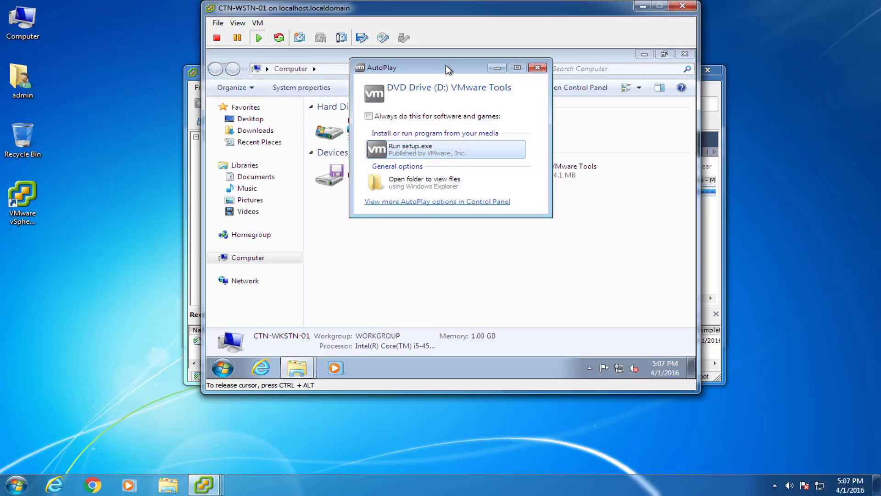
pyautogui.moveTo(448, 69); pyautogui.dragTo(455, 101)
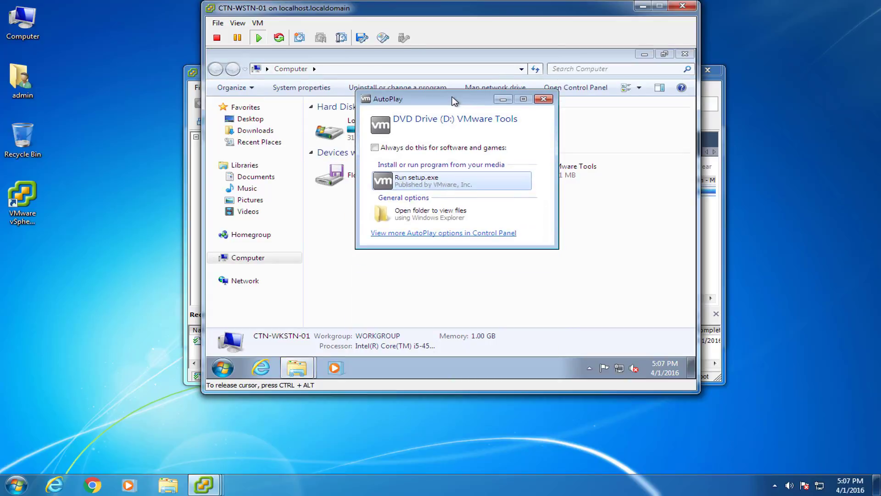
pyautogui.click(685, 54)
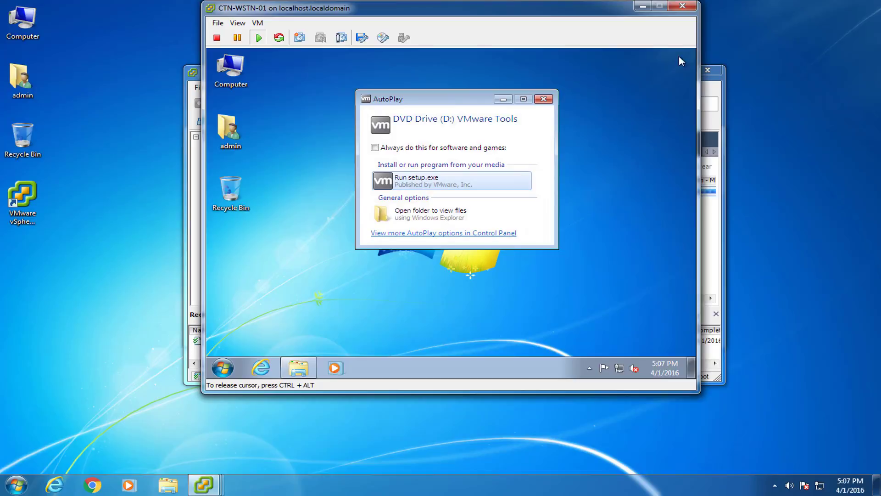
pyautogui.click(422, 183)
pyautogui.click(506, 184)
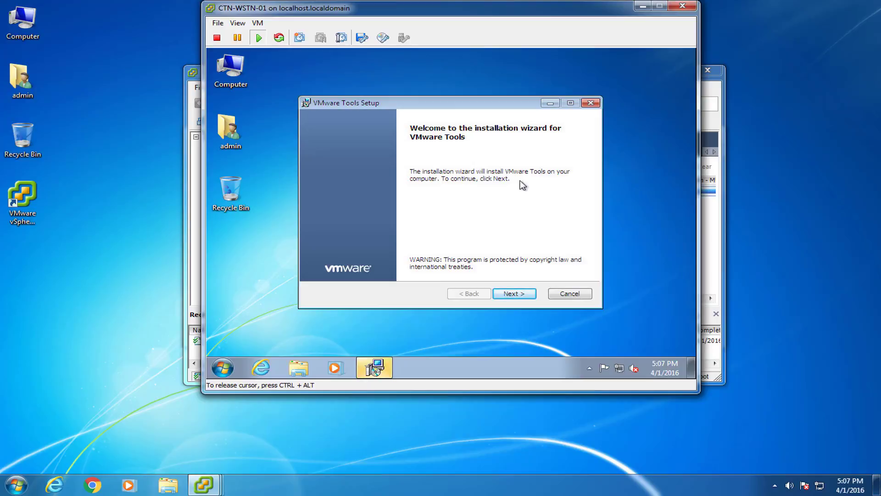
# Choose a Custom VMware Tools setup with default features and install it.
pyautogui.click(522, 296)
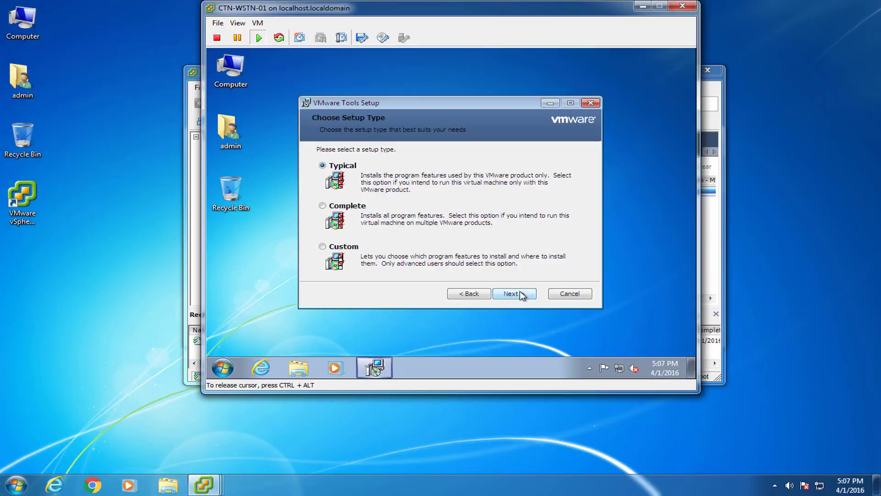
pyautogui.click(344, 248)
pyautogui.click(502, 294)
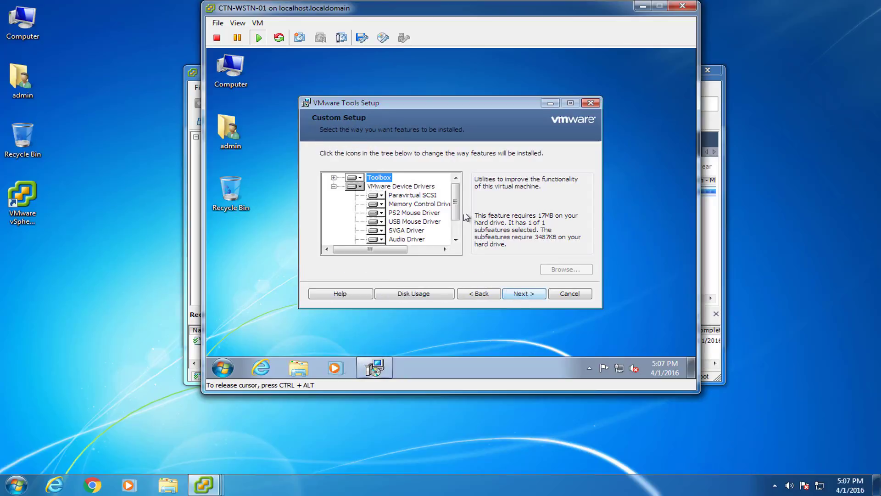
pyautogui.scroll(-2, 459, 226)
pyautogui.scroll(2, 458, 226)
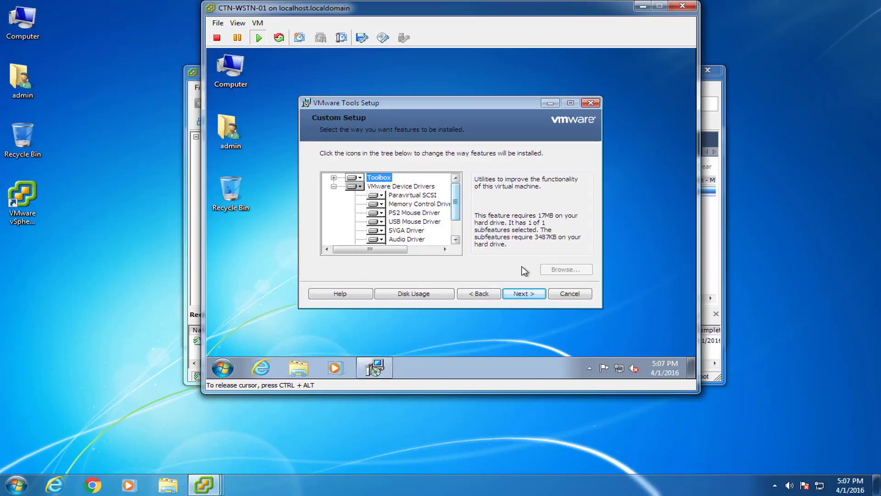
pyautogui.click(544, 301)
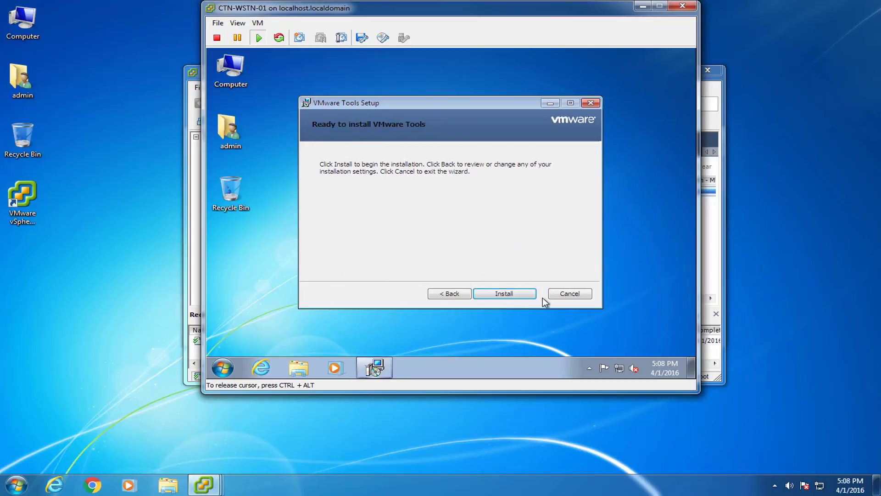
pyautogui.click(515, 293)
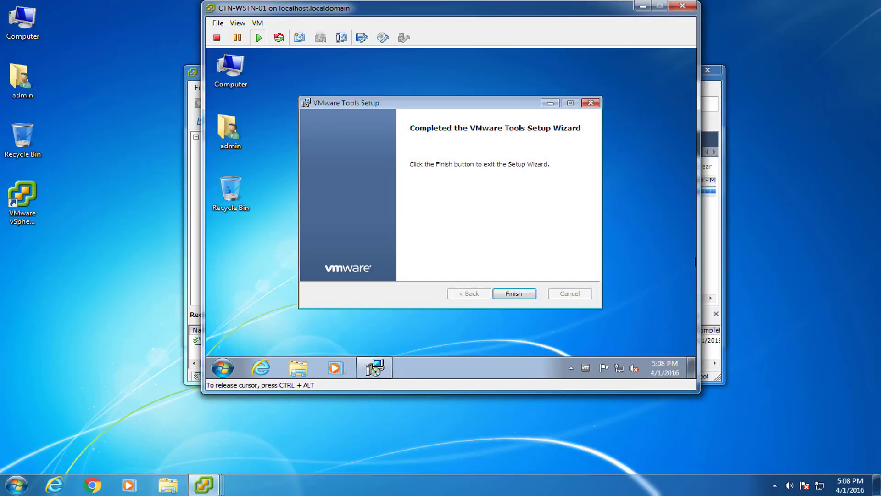
# Finish the VMware Tools wizard, close AutoPlay, and decline the restart.
pyautogui.click(509, 294)
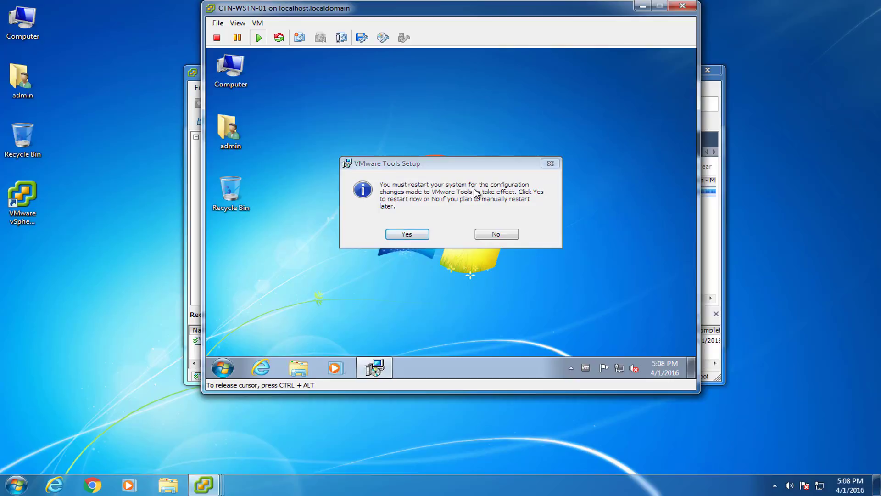
pyautogui.click(538, 68)
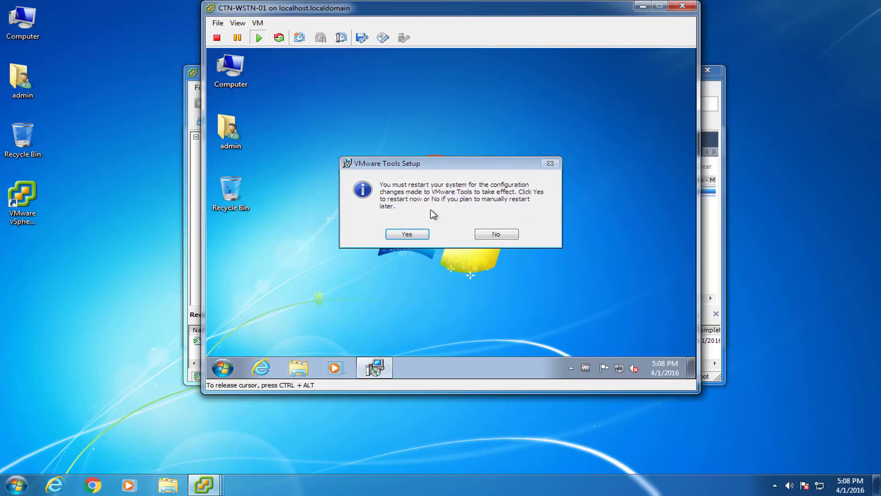
pyautogui.click(497, 234)
pyautogui.click(223, 368)
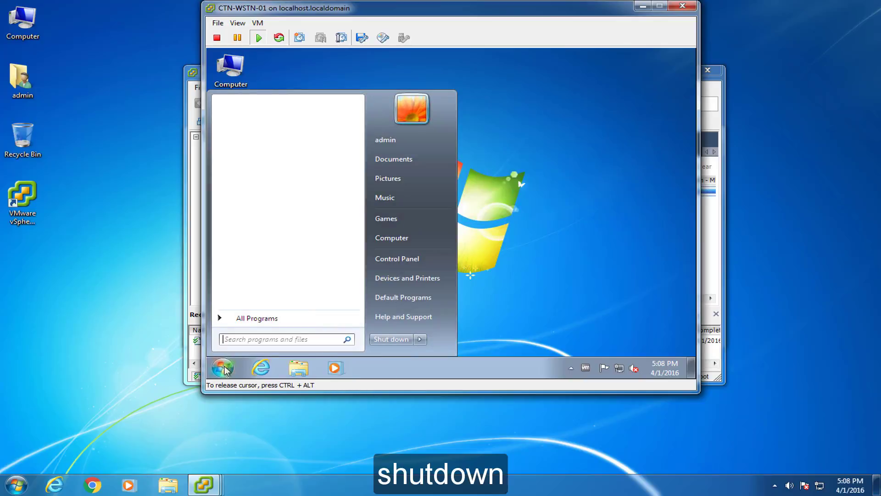
# Shut down the Windows 7 guest and close the CTN-WSTN-01 console window.
pyautogui.click(406, 338)
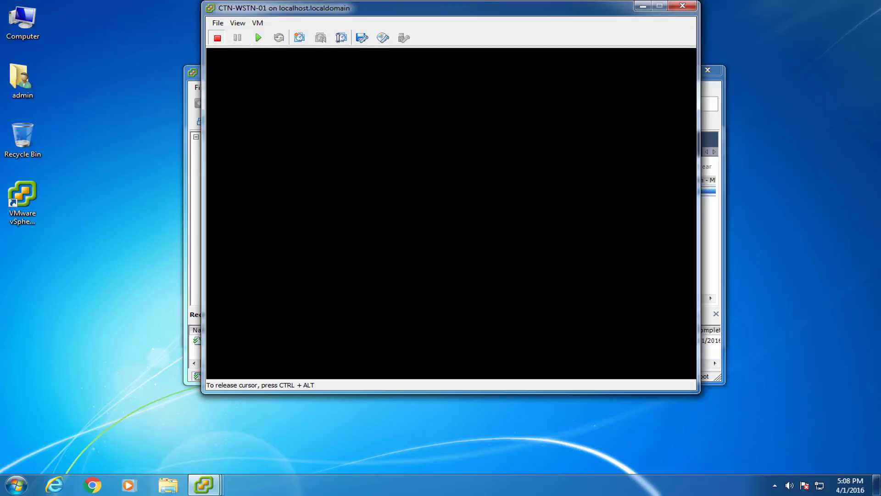
pyautogui.click(682, 6)
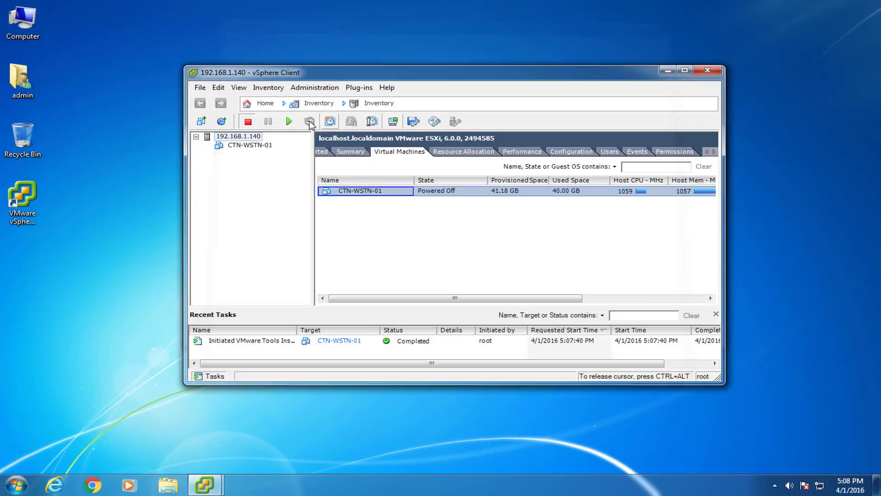
pyautogui.rightClick(354, 194)
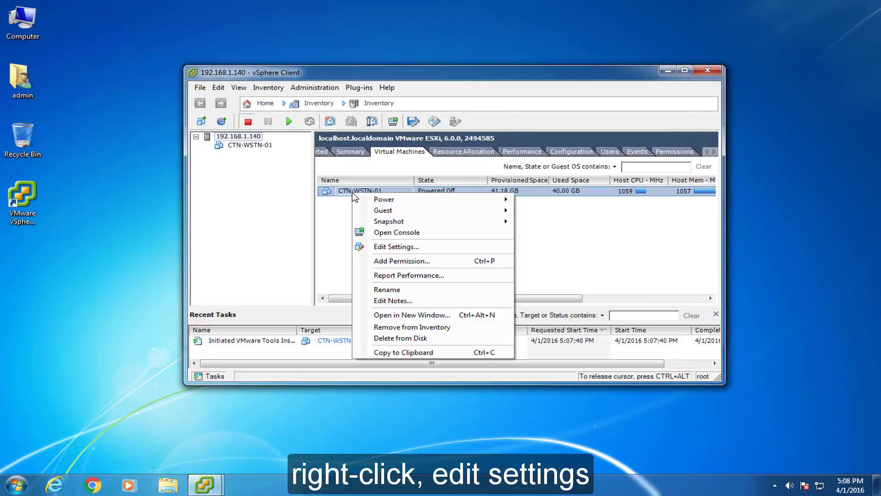
pyautogui.click(369, 248)
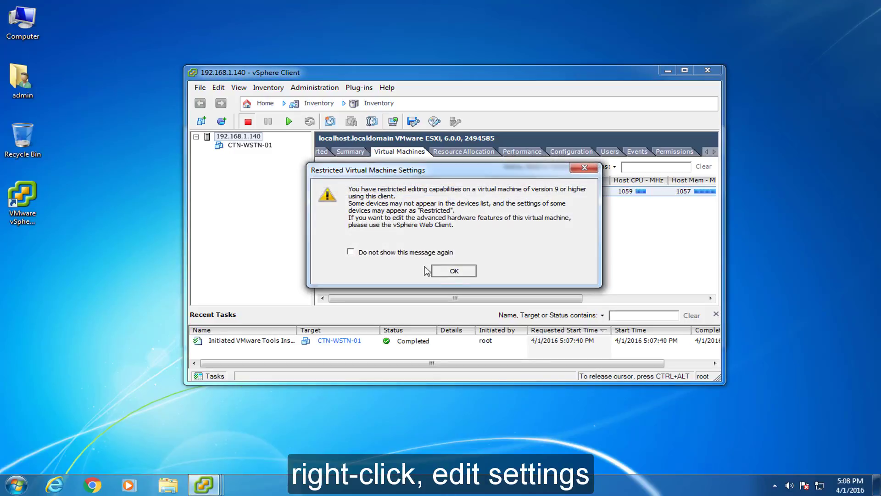
# Give CTN-WSTN-01 128 MB video memory with 3D support and a Client Device CD/DVD drive.
pyautogui.click(451, 270)
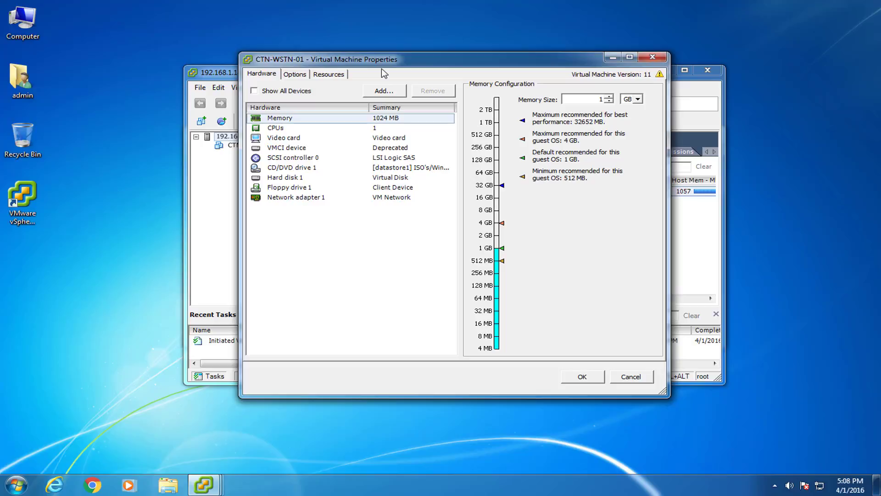
pyautogui.click(292, 138)
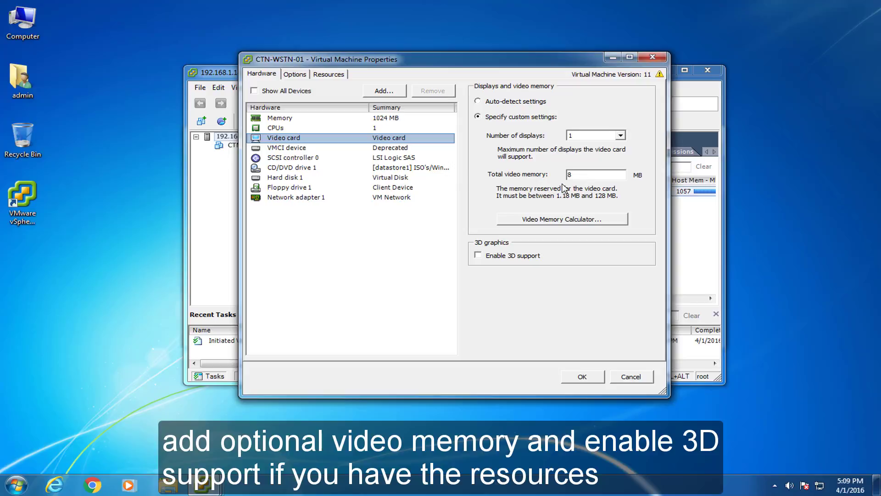
pyautogui.doubleClick(583, 173)
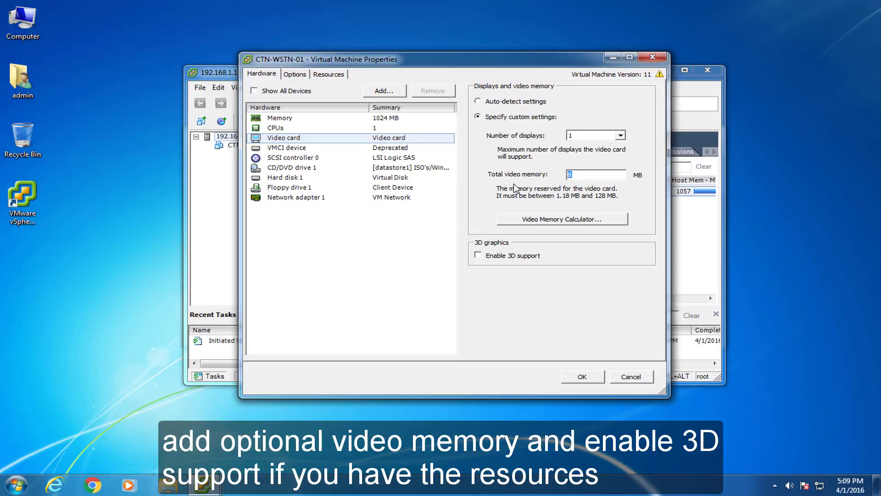
pyautogui.write('12')
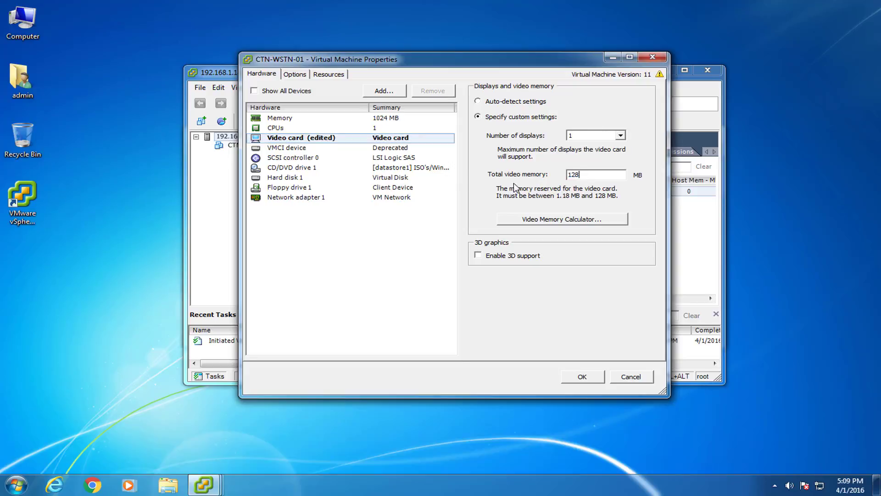
pyautogui.click(478, 256)
pyautogui.click(303, 169)
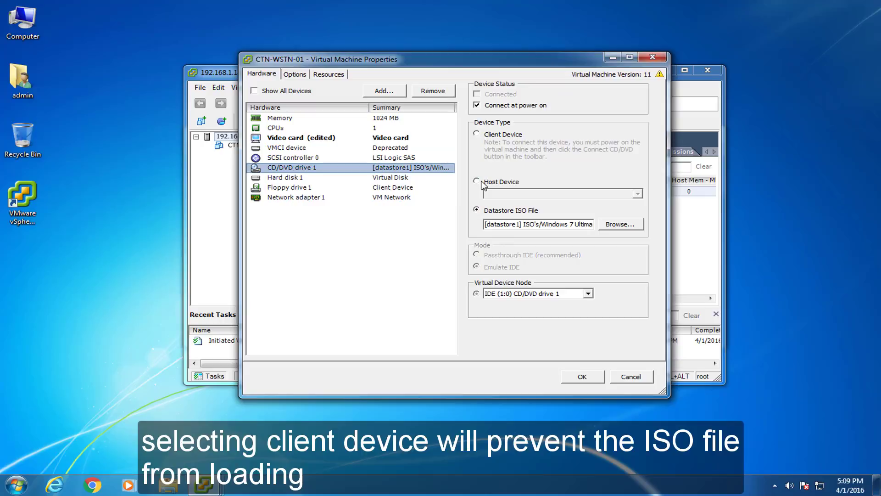
pyautogui.click(480, 135)
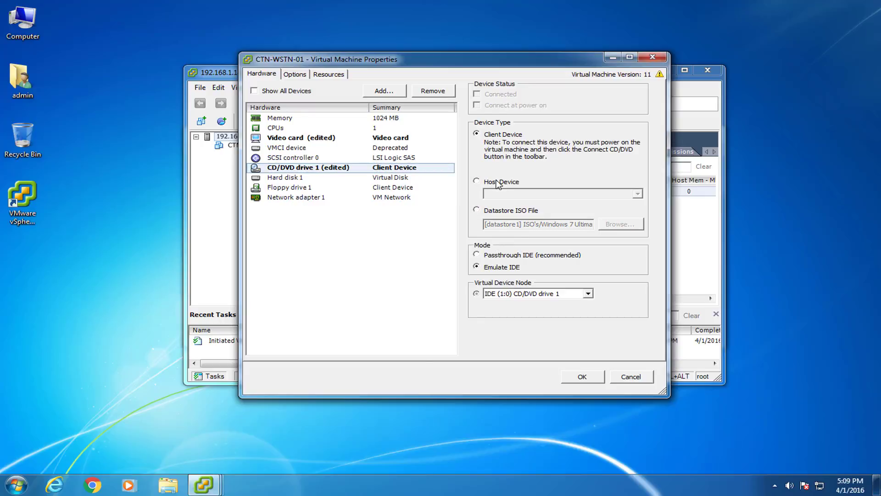
pyautogui.click(569, 379)
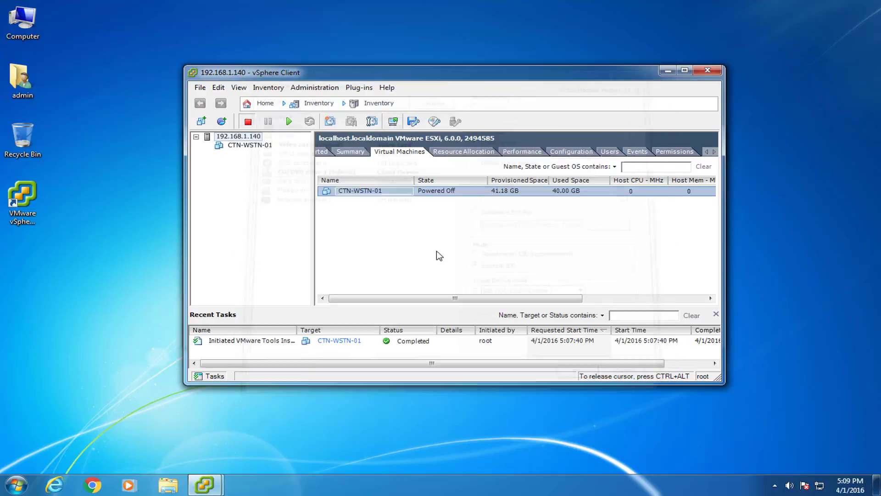
# Open CTN-WSTN-01's console, power the VM on, and switch the console to full screen.
pyautogui.rightClick(347, 193)
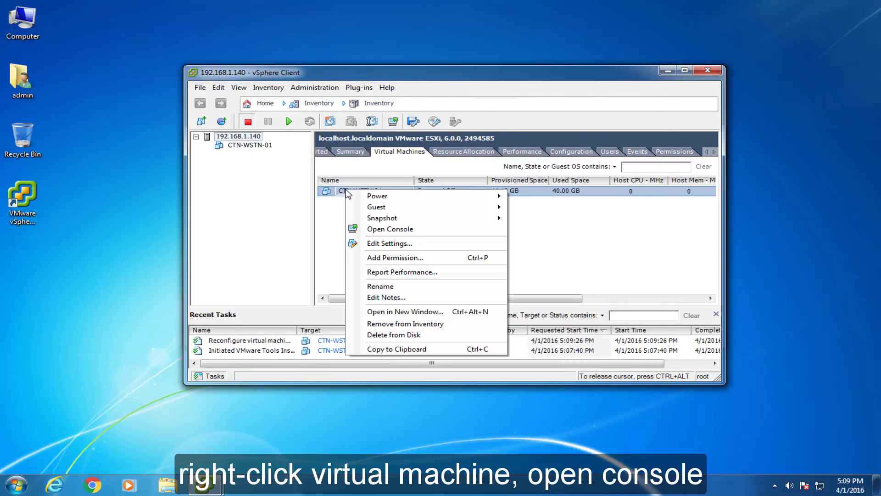
pyautogui.click(370, 233)
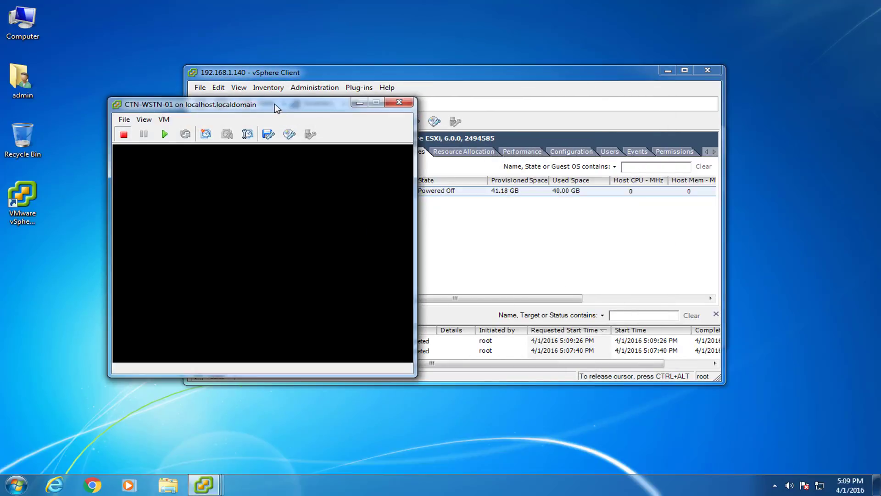
pyautogui.moveTo(277, 103); pyautogui.dragTo(348, 17)
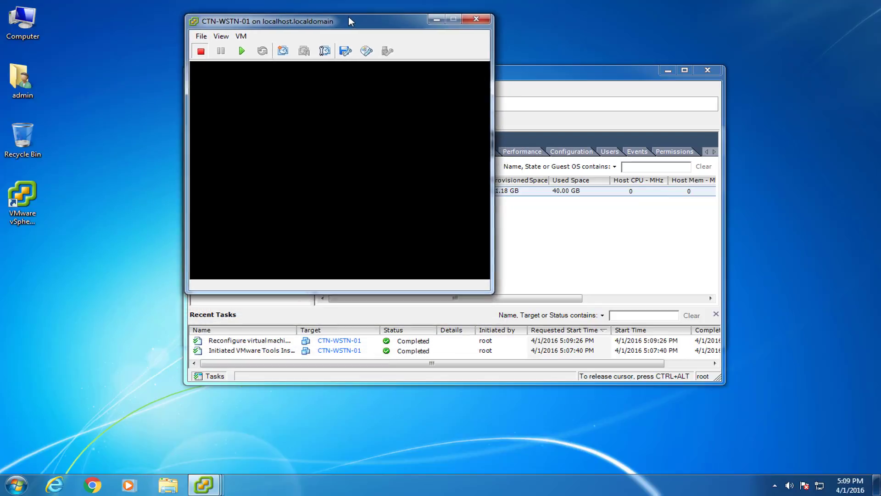
pyautogui.click(237, 42)
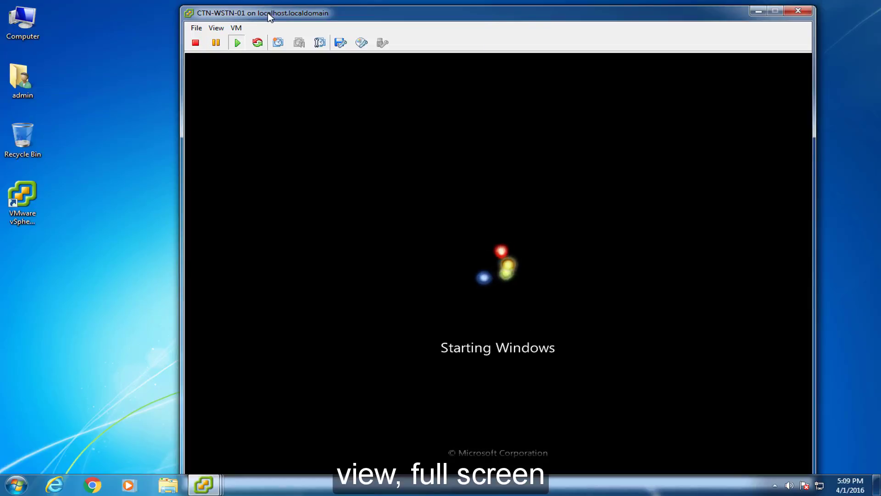
pyautogui.click(222, 29)
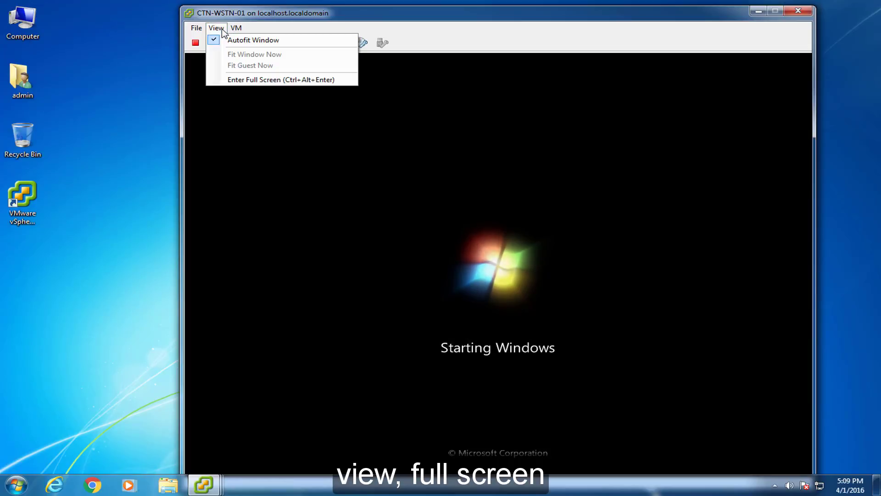
pyautogui.click(254, 81)
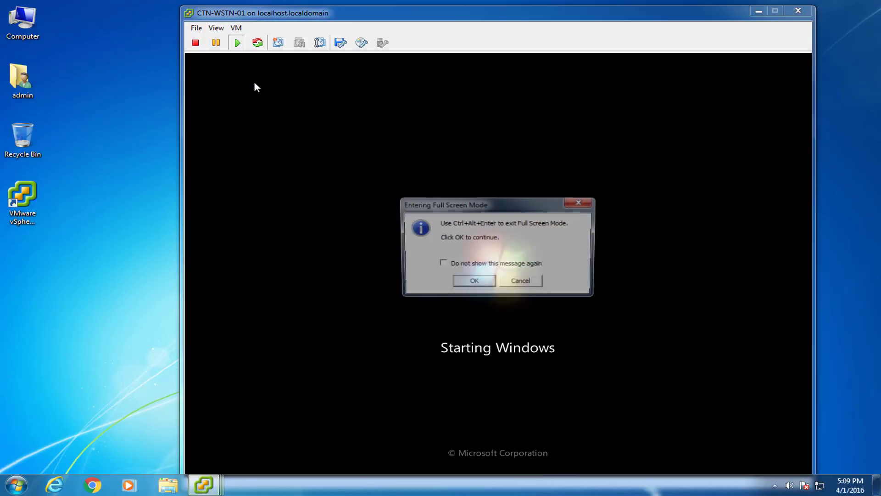
pyautogui.click(476, 283)
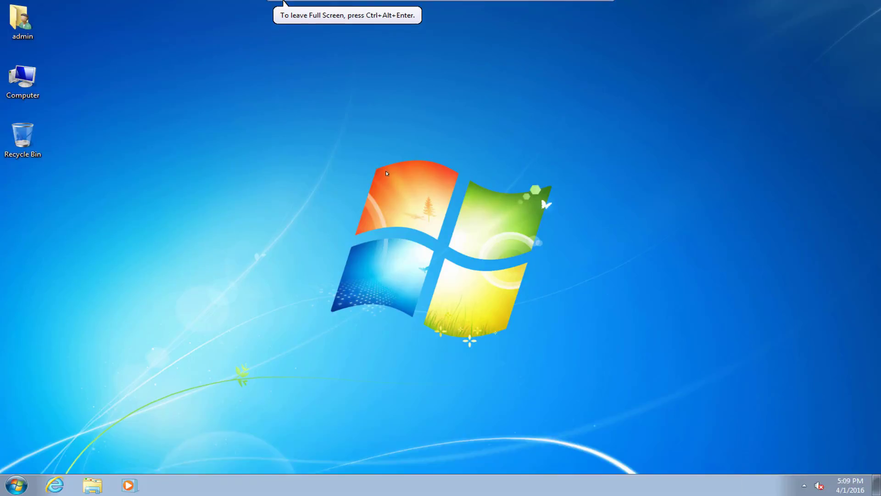
pyautogui.rightClick(422, 134)
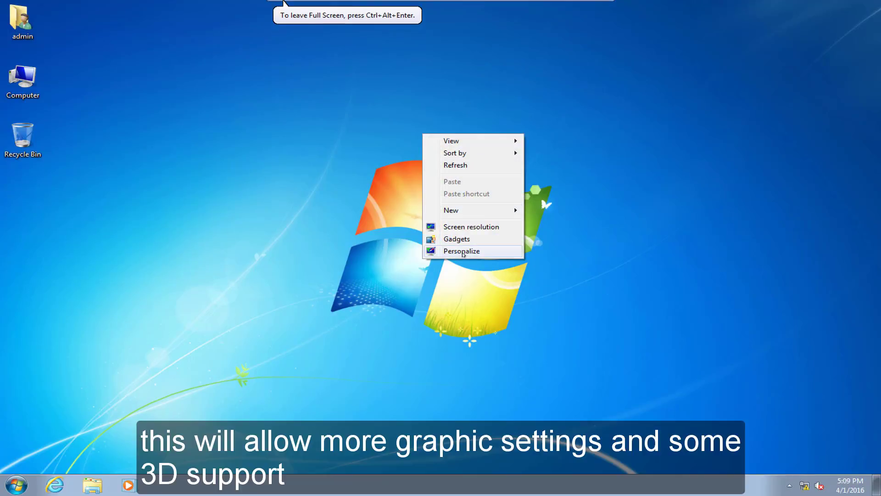
pyautogui.click(463, 227)
pyautogui.click(389, 239)
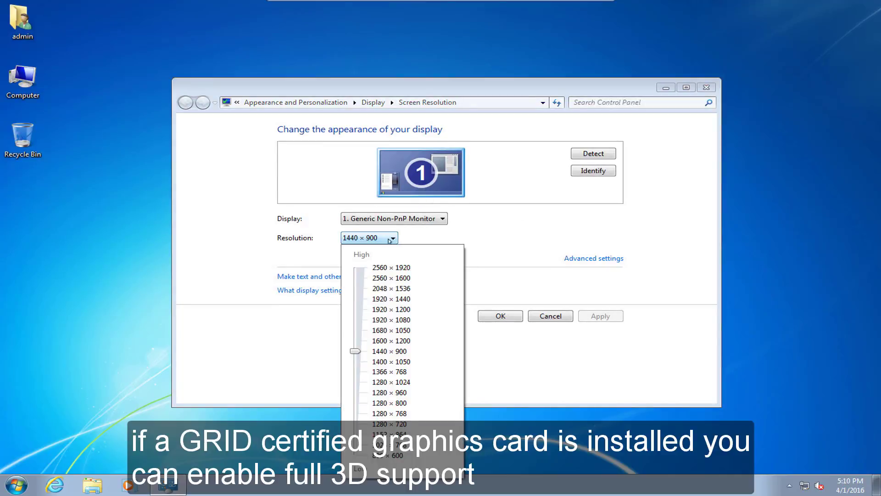
pyautogui.click(389, 239)
pyautogui.click(576, 258)
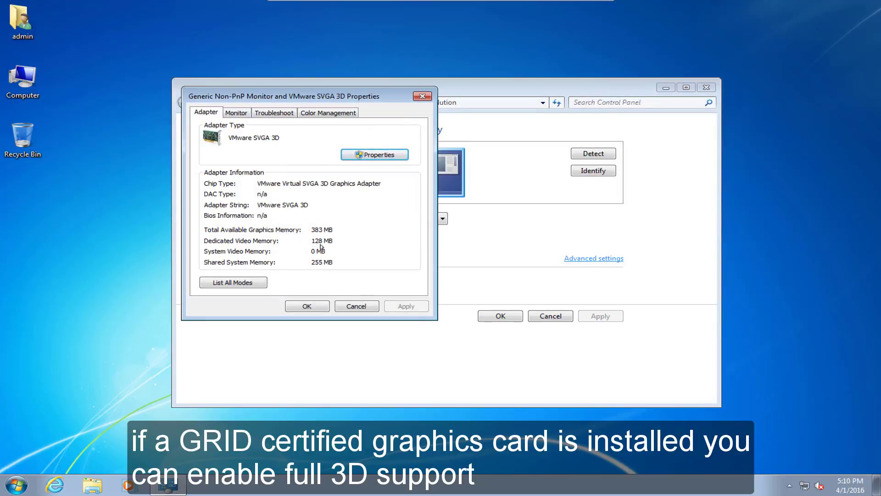
pyautogui.click(383, 155)
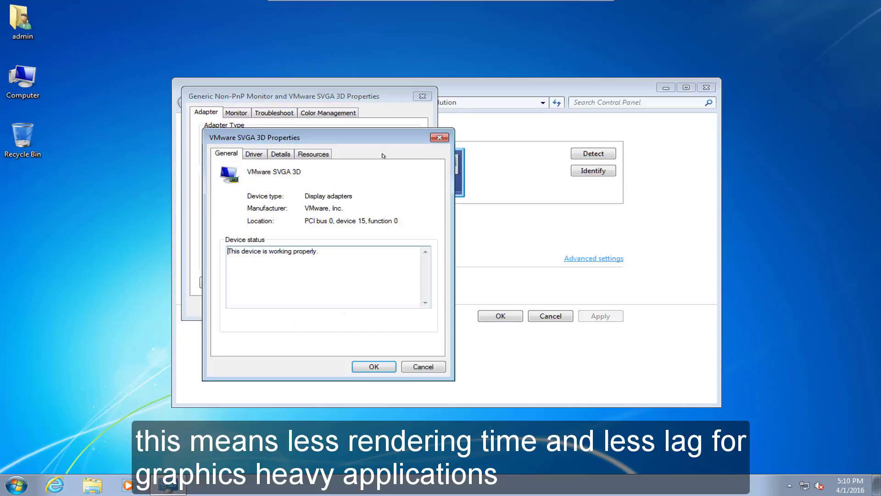
pyautogui.click(255, 154)
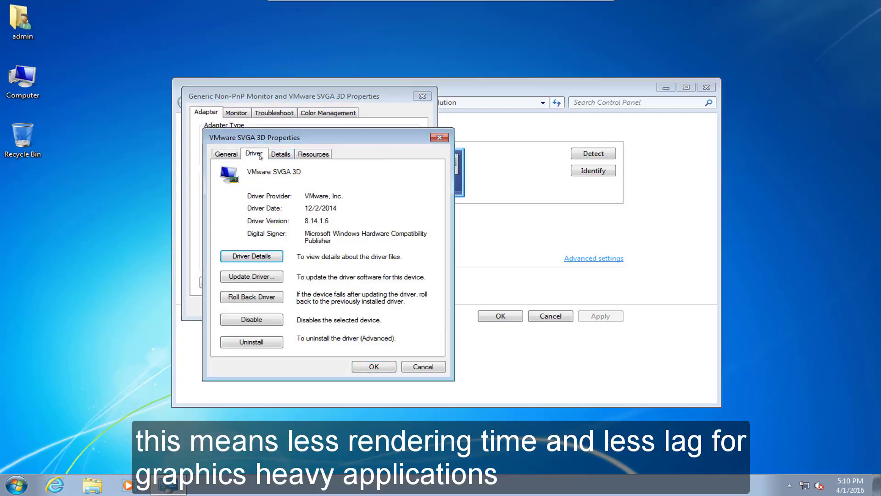
pyautogui.click(279, 155)
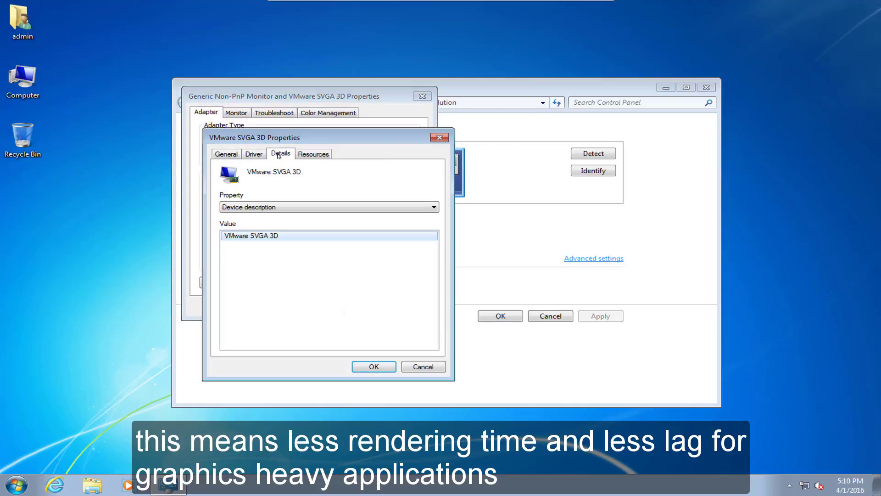
pyautogui.click(226, 155)
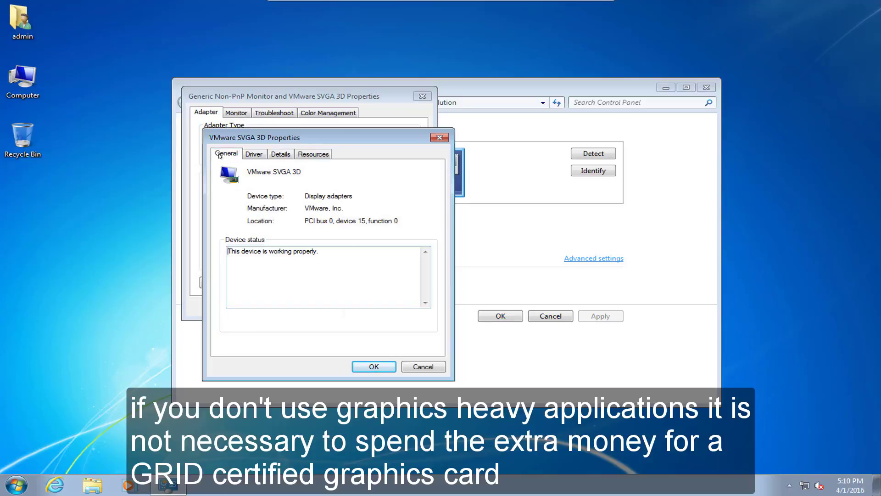
pyautogui.click(446, 139)
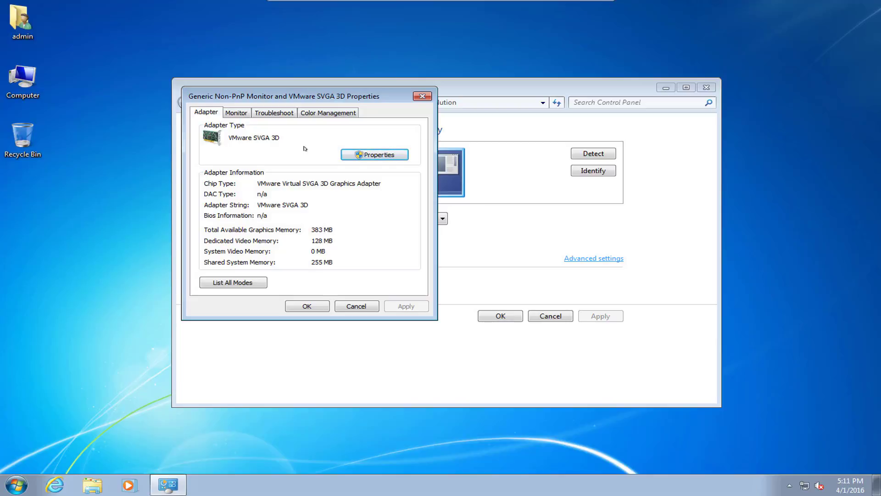
pyautogui.click(375, 306)
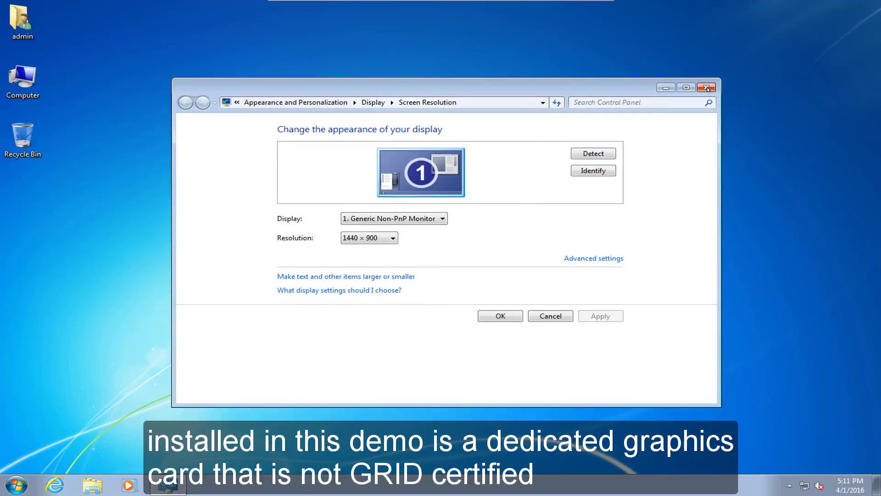
pyautogui.click(707, 88)
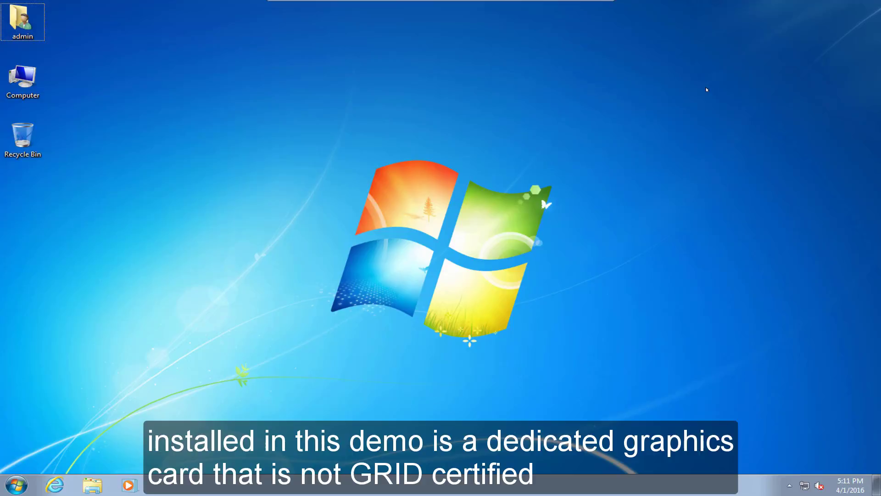
pyautogui.moveTo(583, 6)
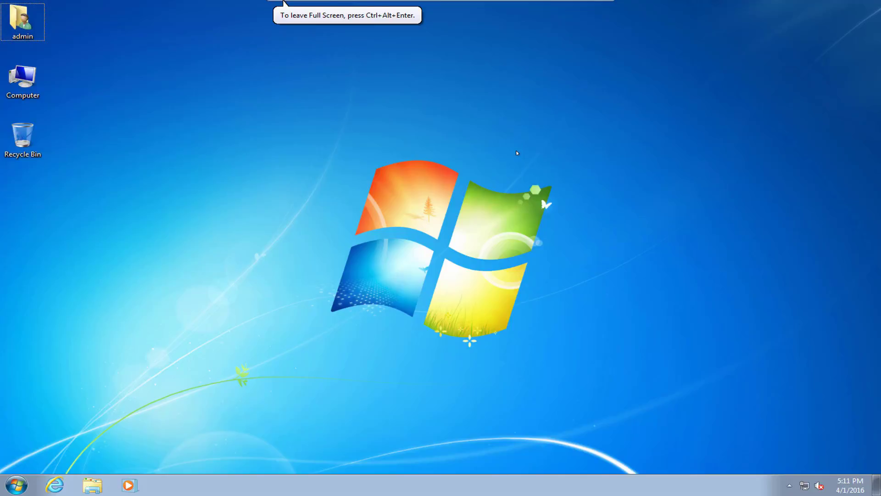
# Leave full-screen mode with Ctrl+Alt+Enter and check the CD/DVD drive connection options.
pyautogui.hotkey('ctrl', 'alt', 'Return')
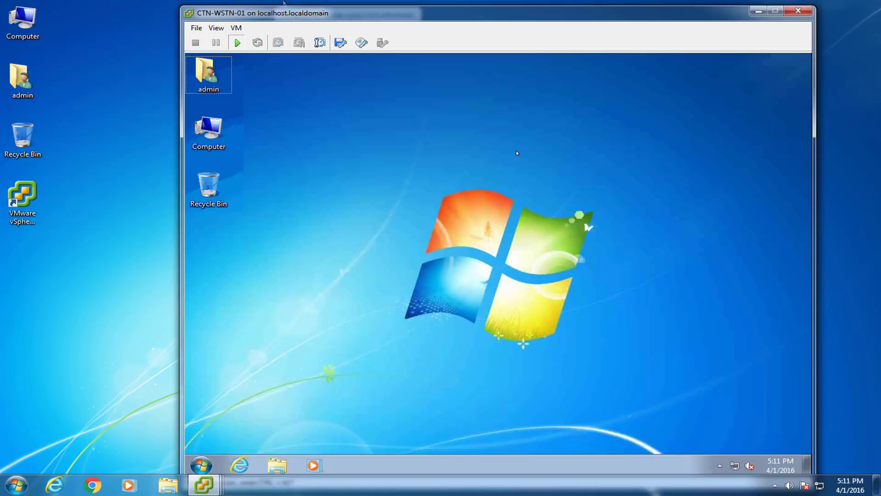
pyautogui.moveTo(488, 18); pyautogui.dragTo(451, 15)
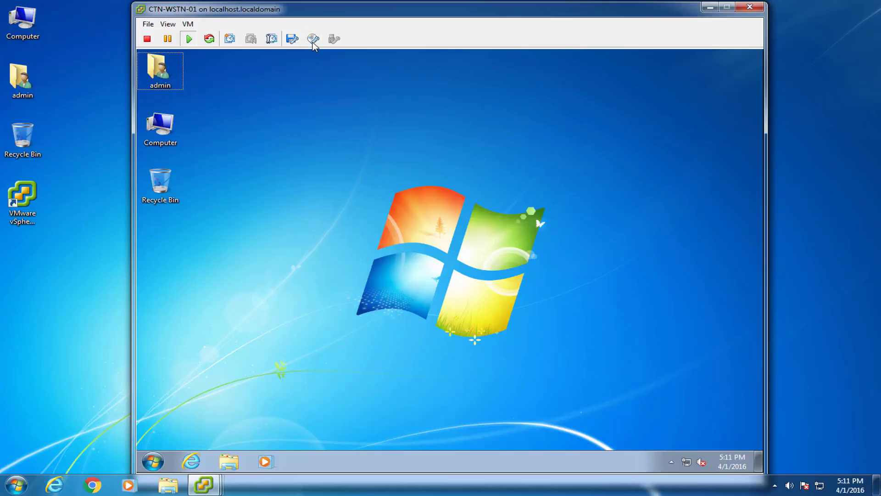
pyautogui.click(313, 42)
pyautogui.moveTo(370, 54)
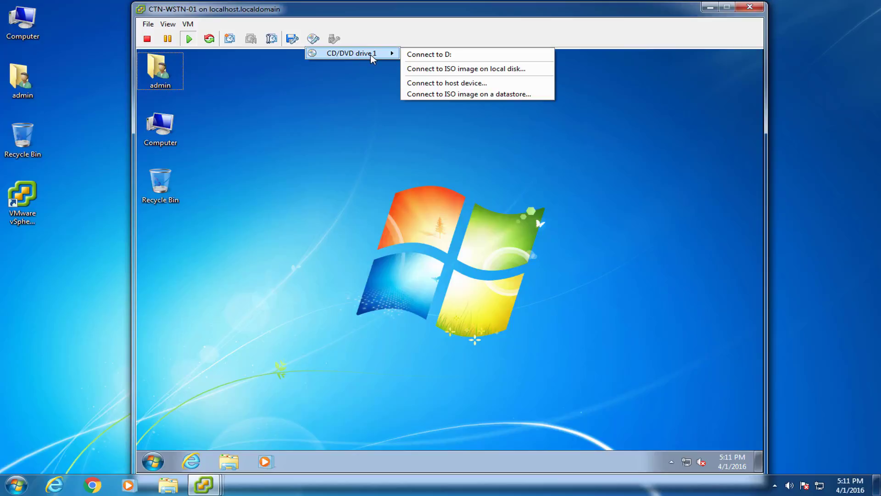
pyautogui.click(360, 30)
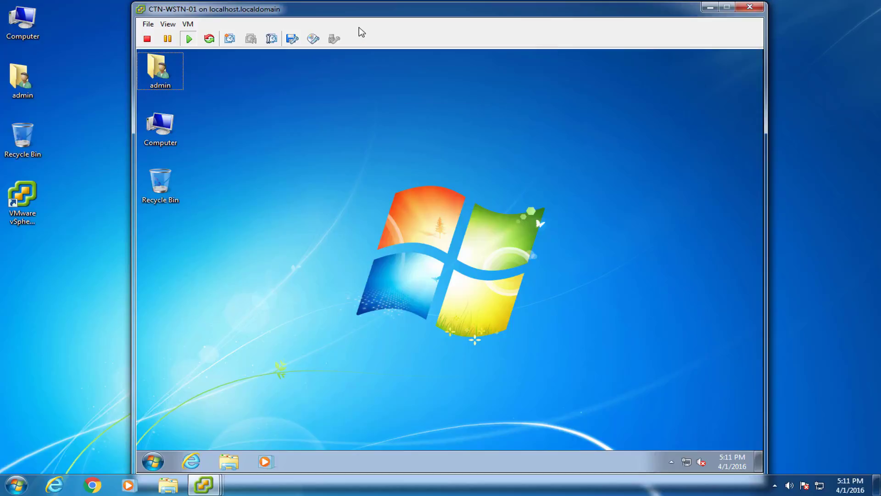
# Shut down the guest via Power > Shut Down Guest, confirm, and close the console.
pyautogui.click(152, 26)
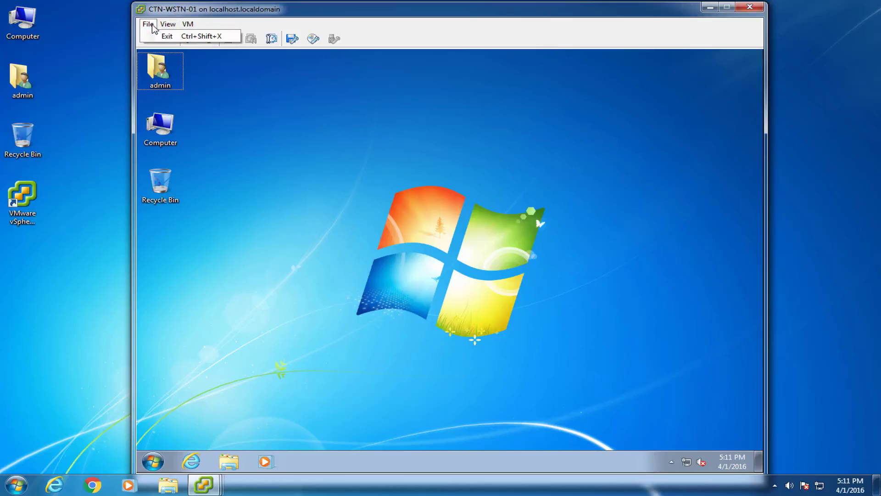
pyautogui.click(187, 24)
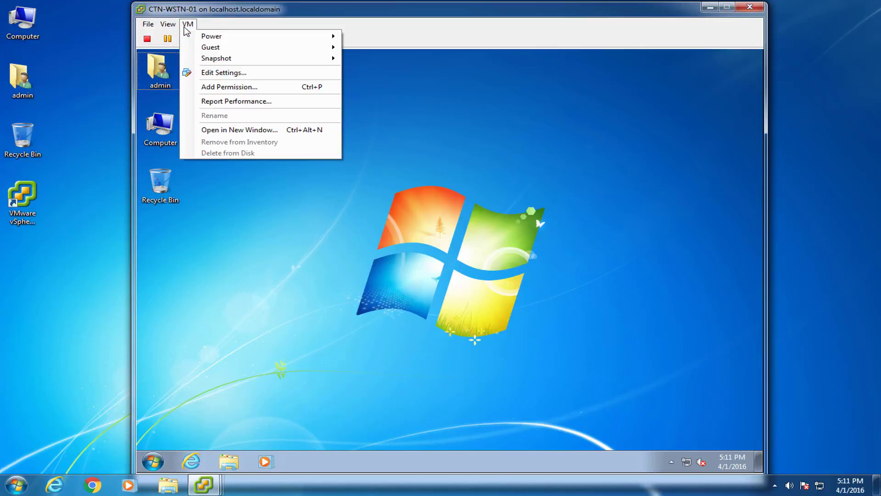
pyautogui.moveTo(256, 37)
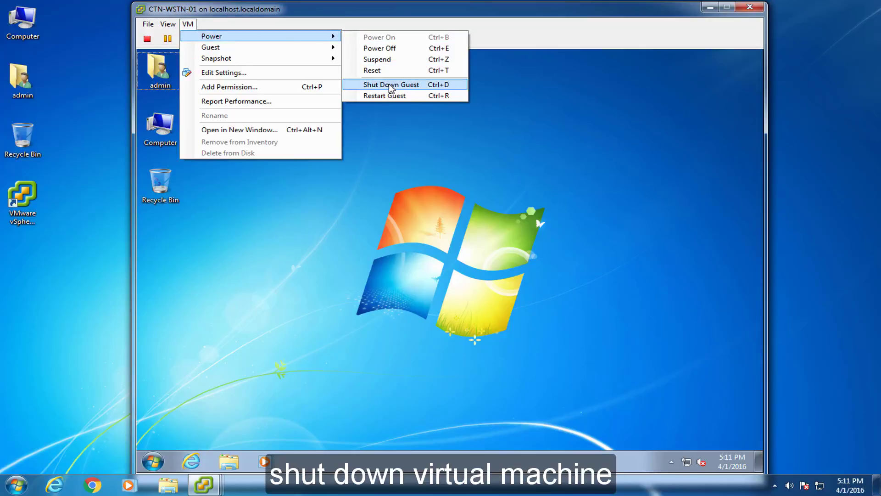
pyautogui.click(390, 84)
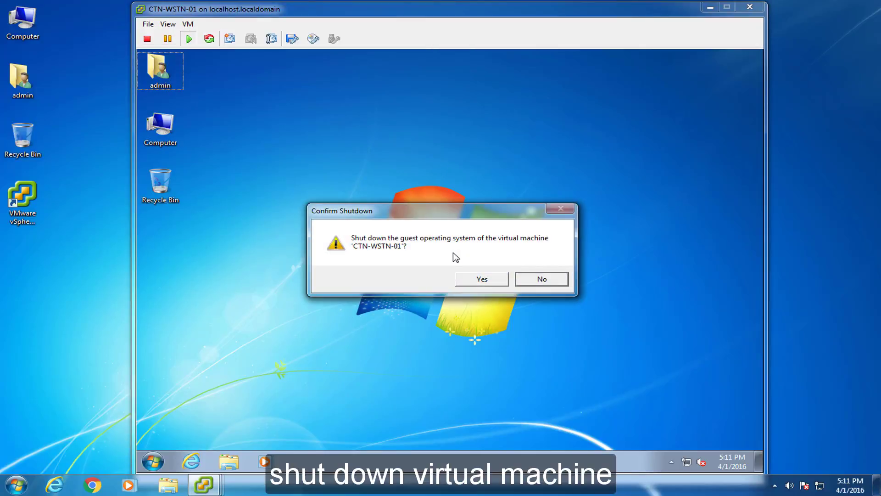
pyautogui.click(479, 279)
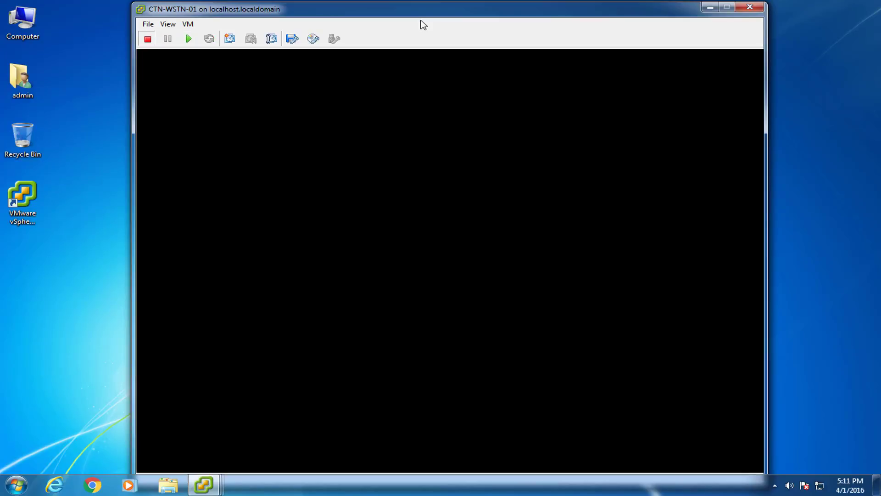
pyautogui.click(750, 6)
pyautogui.click(427, 230)
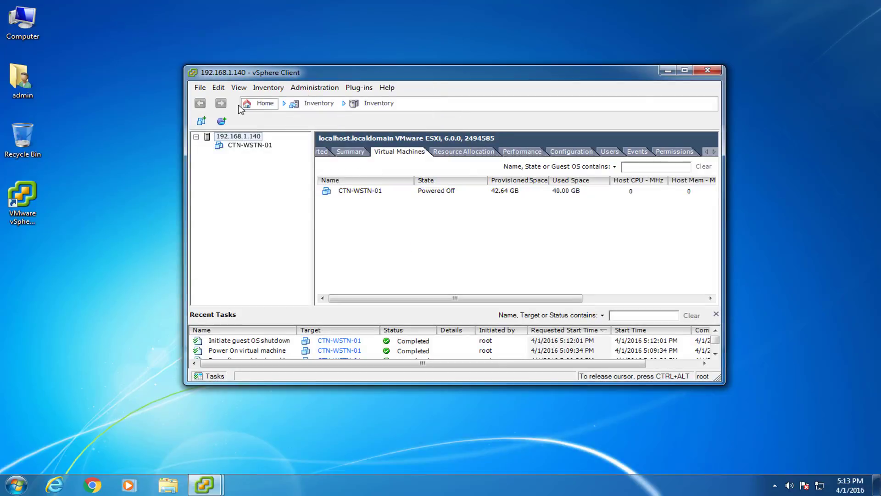
# Exit vSphere Client, relaunch it, and log in to host 192.168.1.140 with the admin credentials.
pyautogui.click(201, 87)
pyautogui.click(216, 166)
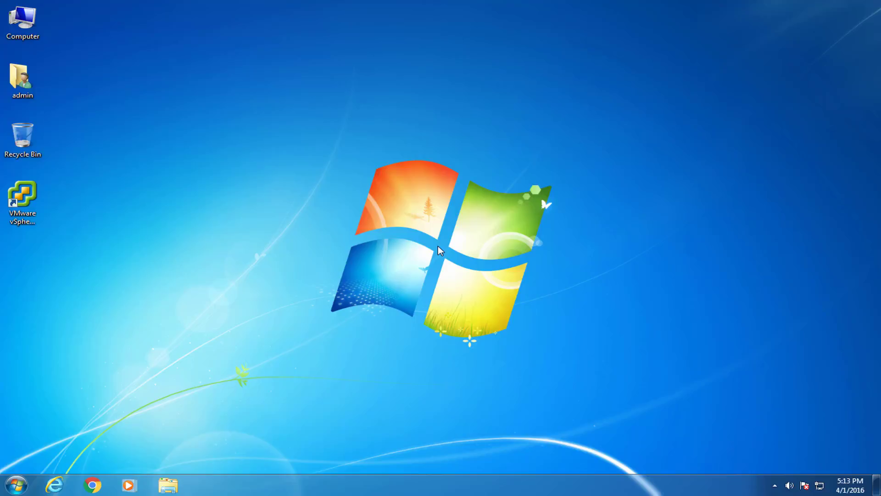
pyautogui.click(25, 195)
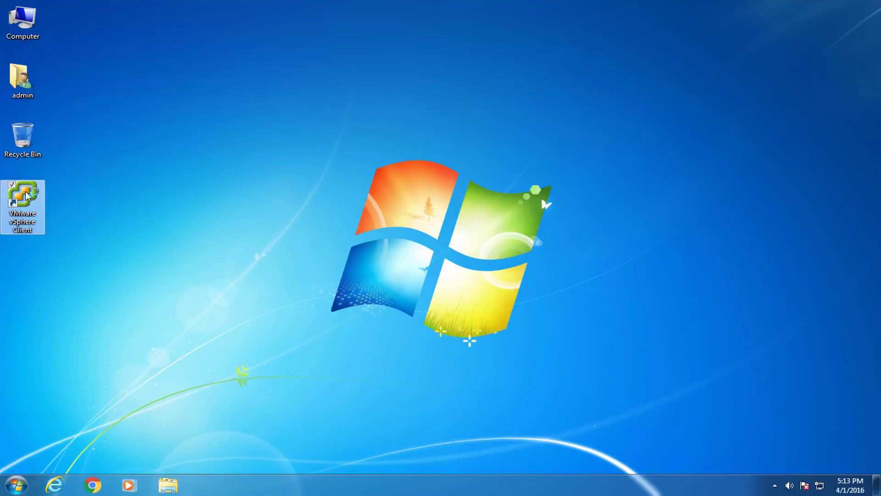
pyautogui.doubleClick(25, 195)
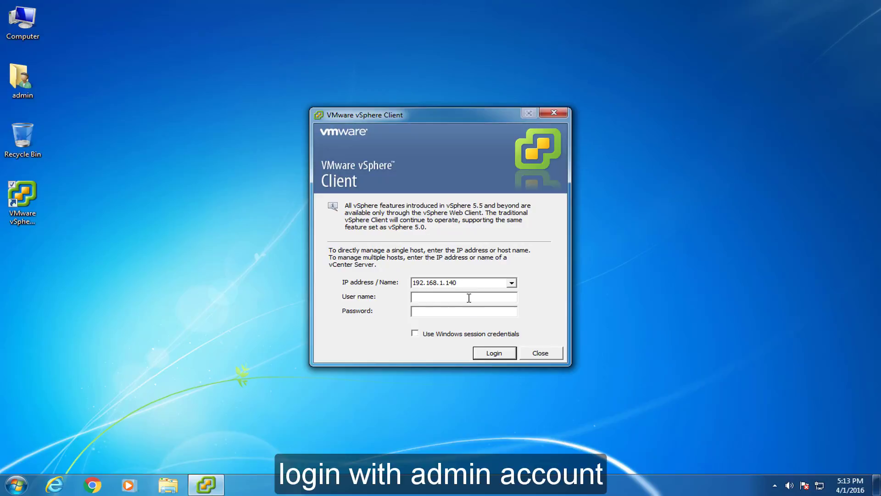
pyautogui.write('min')
pyautogui.press('Tab')
pyautogui.write('***********')
pyautogui.click(505, 353)
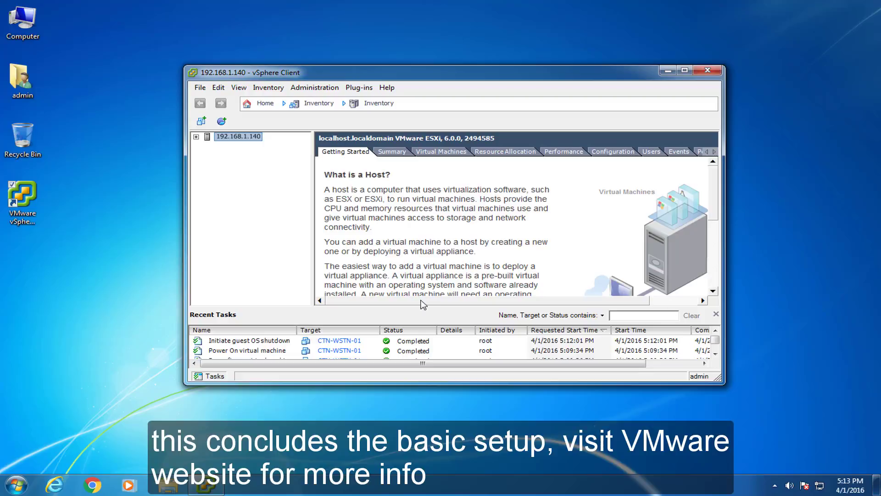
# Confirm CTN-WSTN-01 is Powered Off on the Summary and Virtual Machines tabs, then close the client.
pyautogui.click(393, 154)
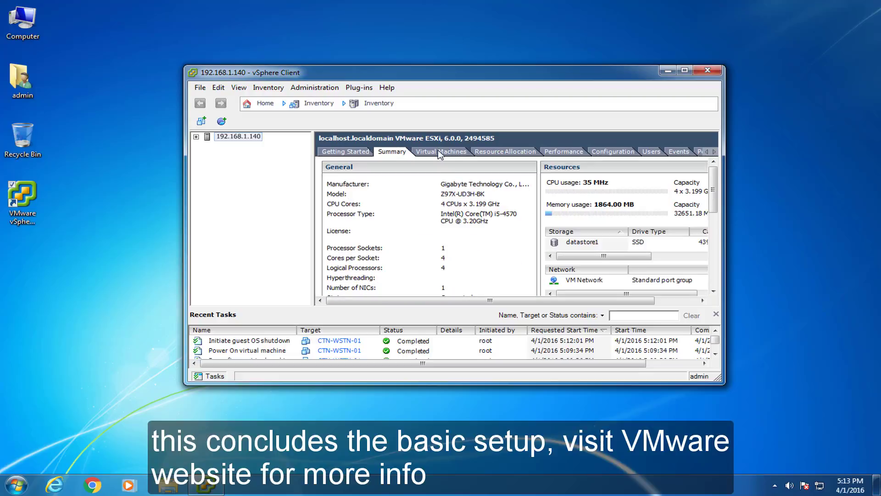
pyautogui.click(440, 153)
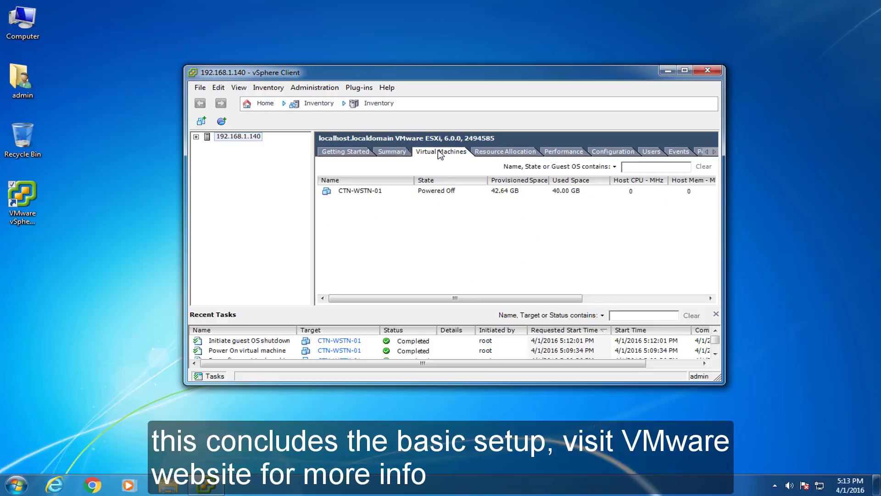
pyautogui.click(707, 71)
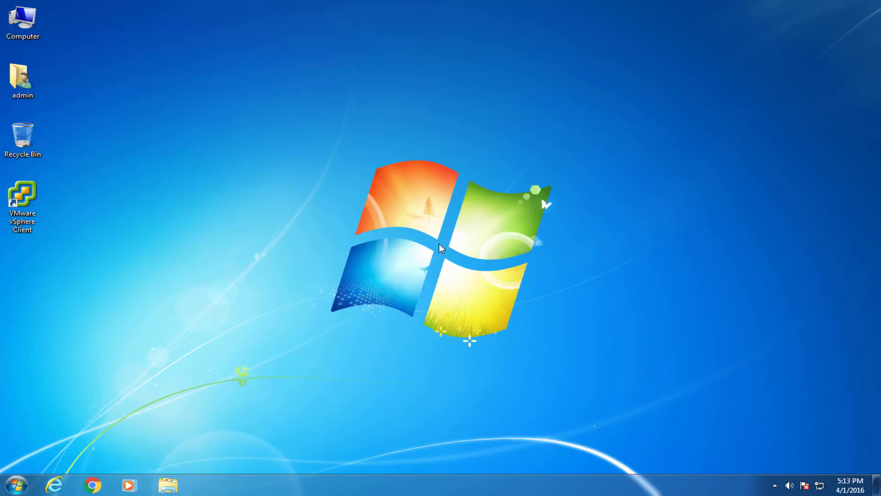